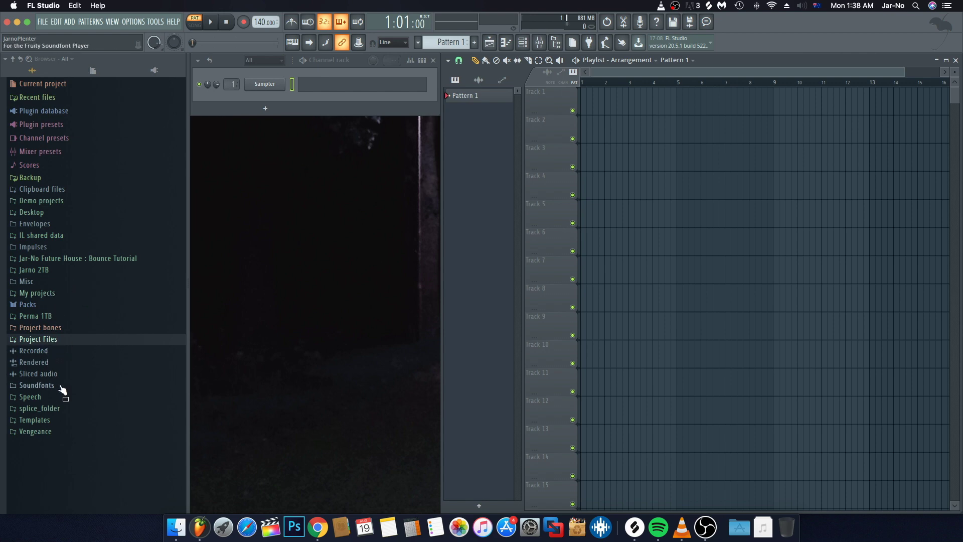
- Place the Bring the Beat Back vocal from the Dark Vocals Tutorial project folder on playlist Track 1 and set the tempo to 125 BPM
left_click(38, 339)
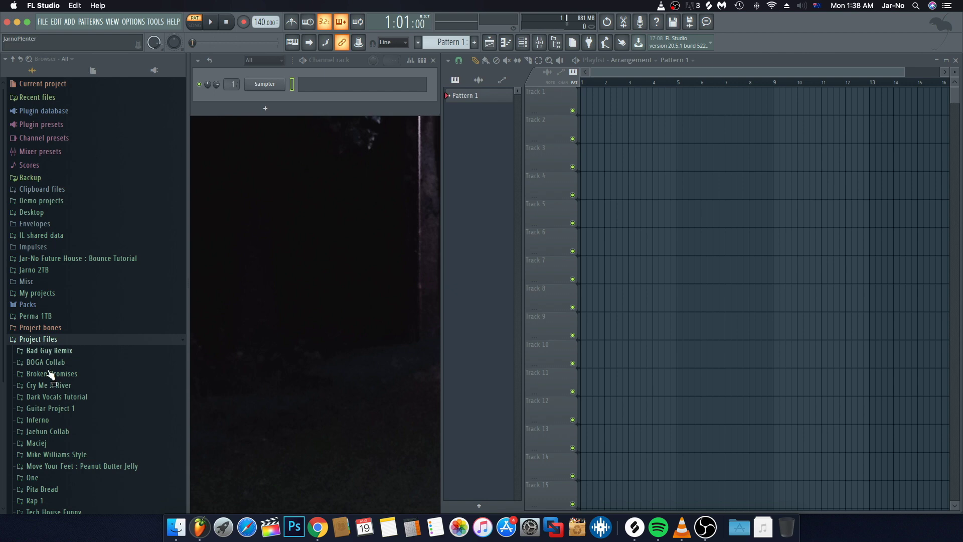
left_click(64, 397)
left_click_drag(67, 408, 656, 132)
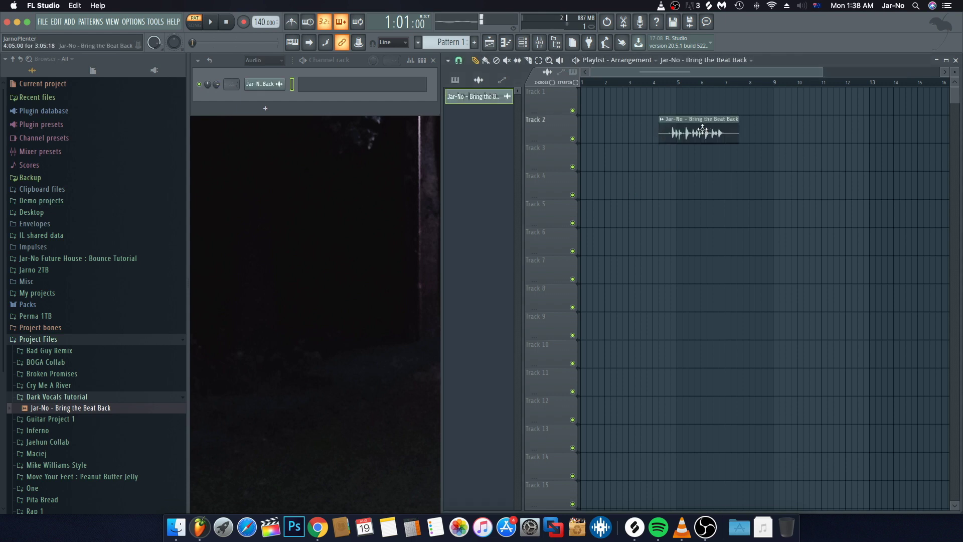
left_click_drag(701, 131, 635, 104)
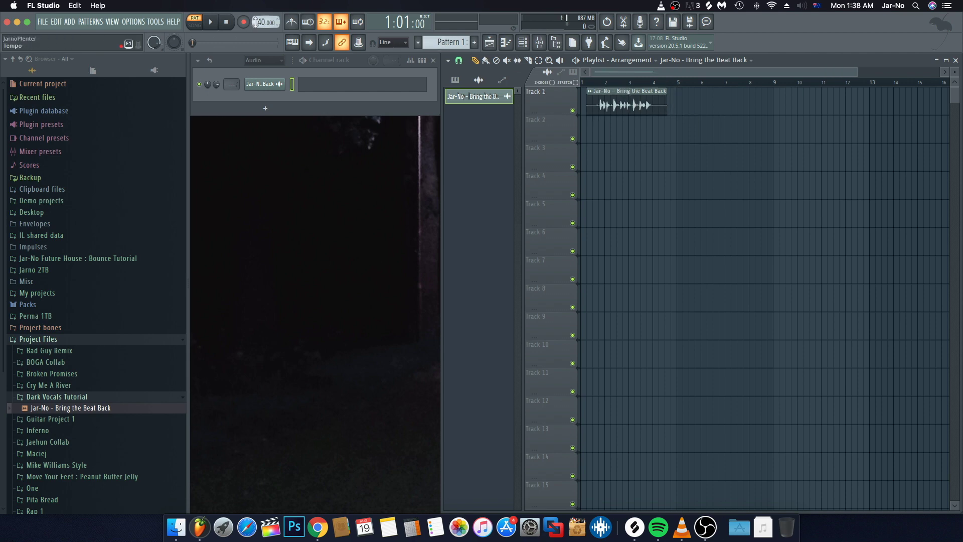
left_click_drag(259, 22, 259, 17)
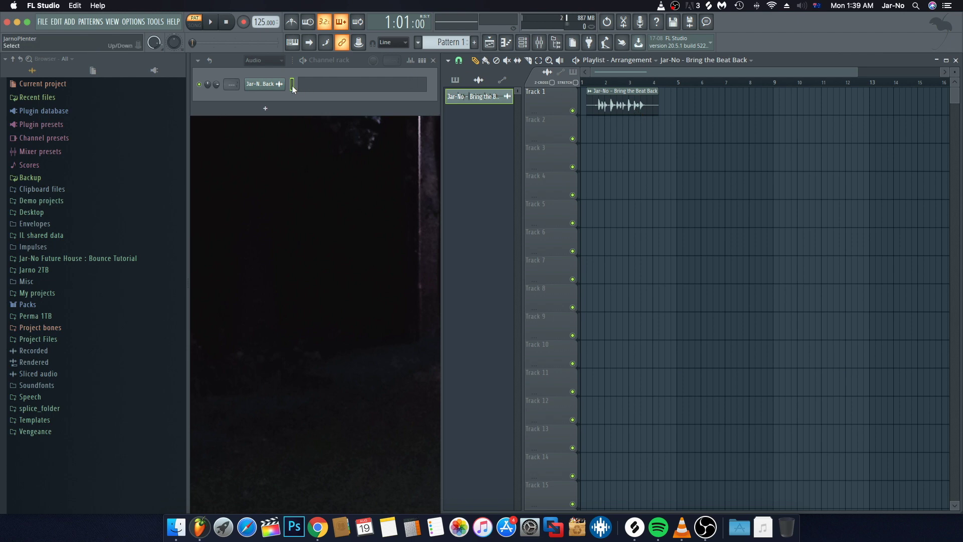
- Route the vocal sample's channel to mixer insert 10 and close the mixer
left_click_drag(292, 88, 293, 86)
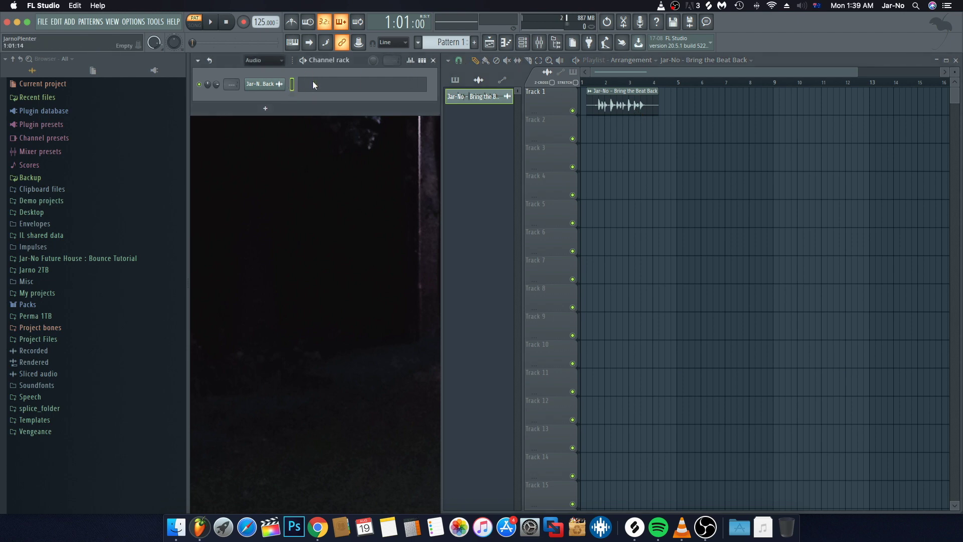
left_click(539, 42)
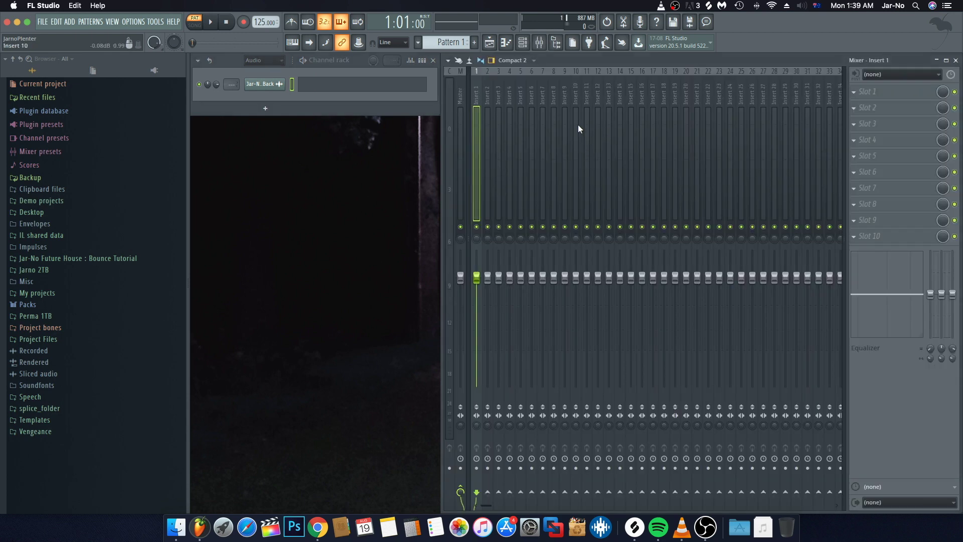
left_click(575, 129)
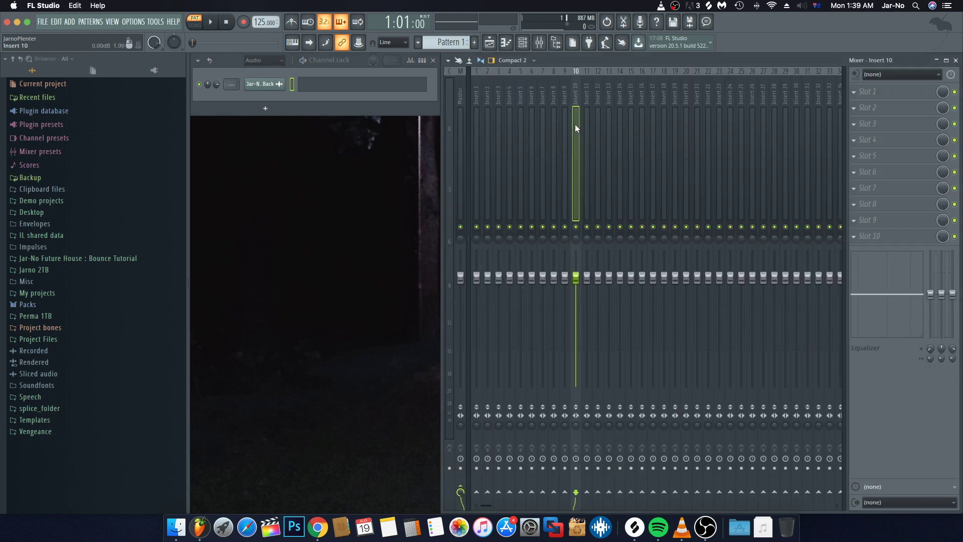
key("ctrl+l")
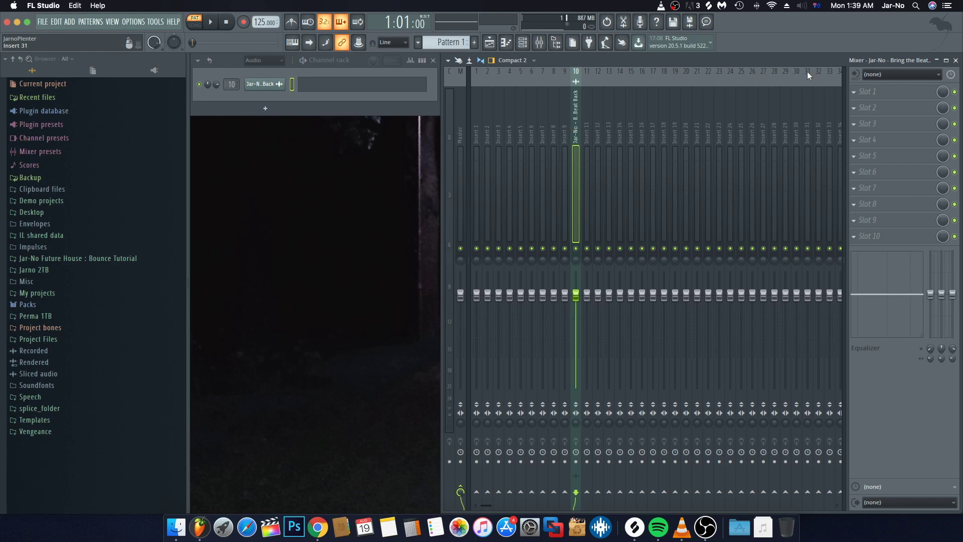
left_click(955, 60)
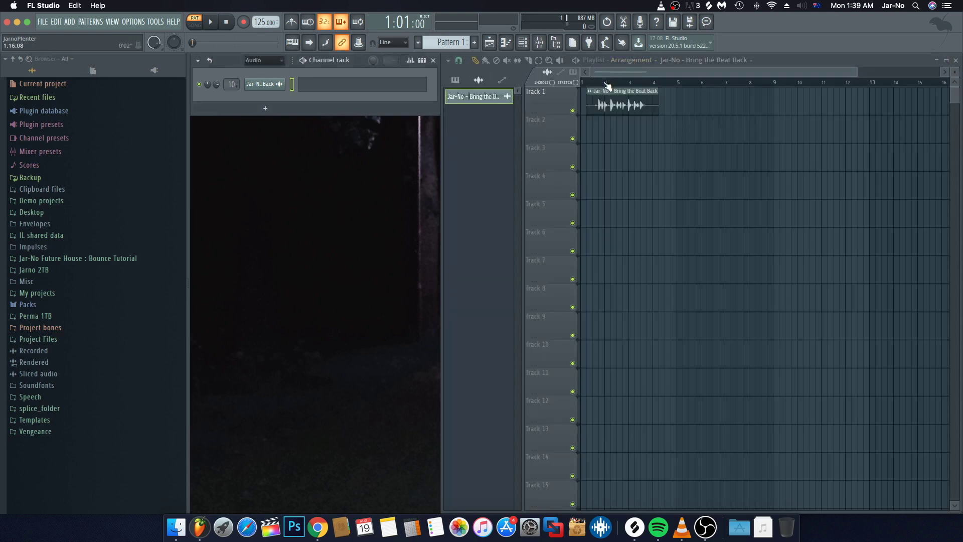
- Shift the vocal clip on Track 1 so its first loud transient lines up with the start of bar 2
scroll(608, 87, "up", 5)
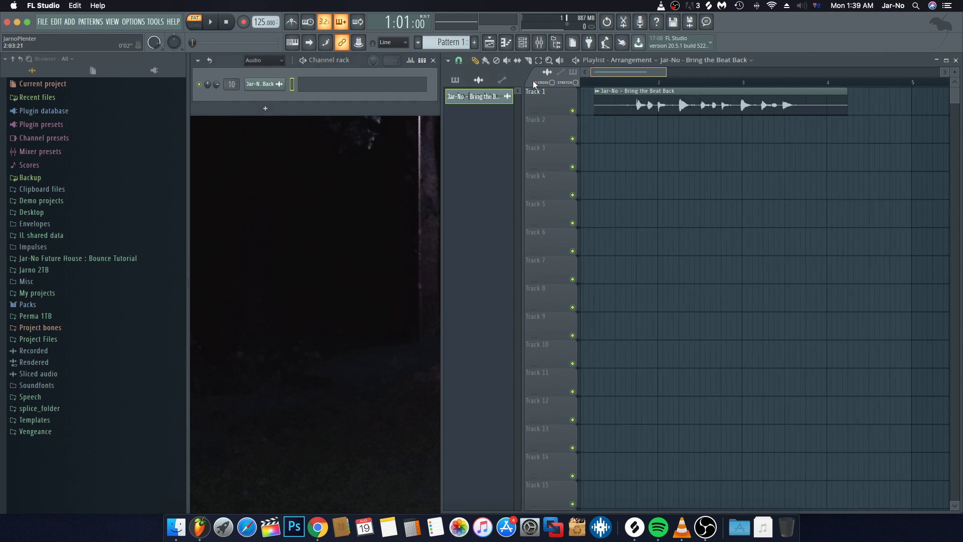
left_click_drag(640, 99, 660, 98)
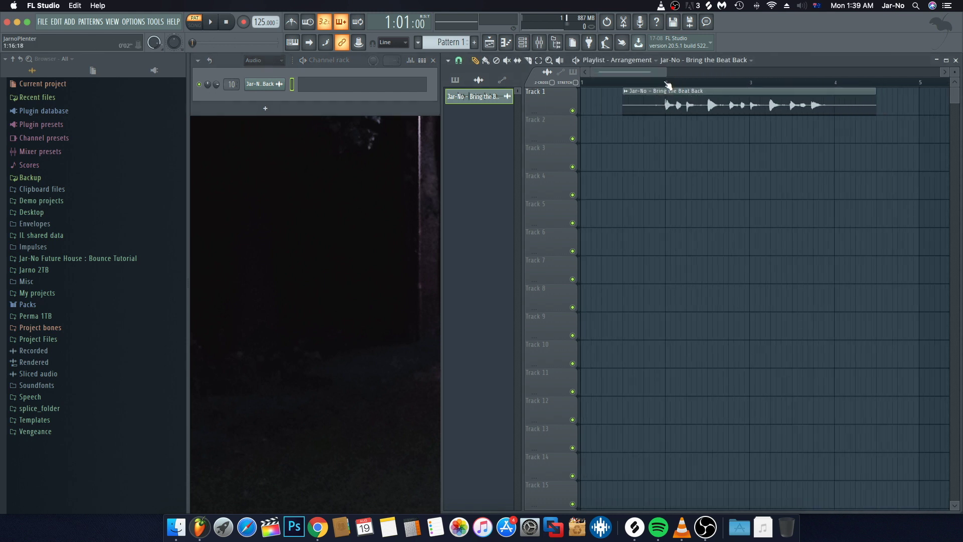
scroll(668, 85, "up", 2)
scroll(954, 72, "up", 3)
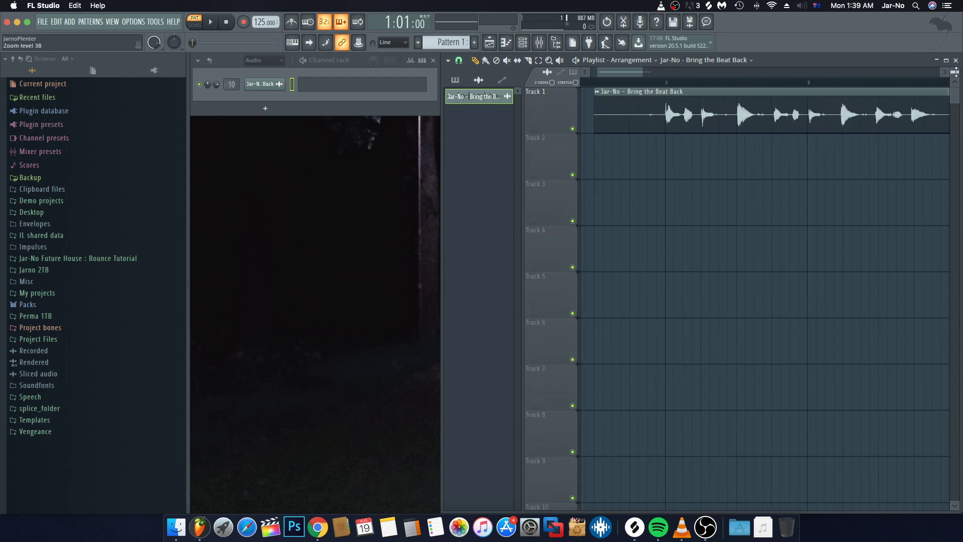
scroll(954, 71, "up", 1)
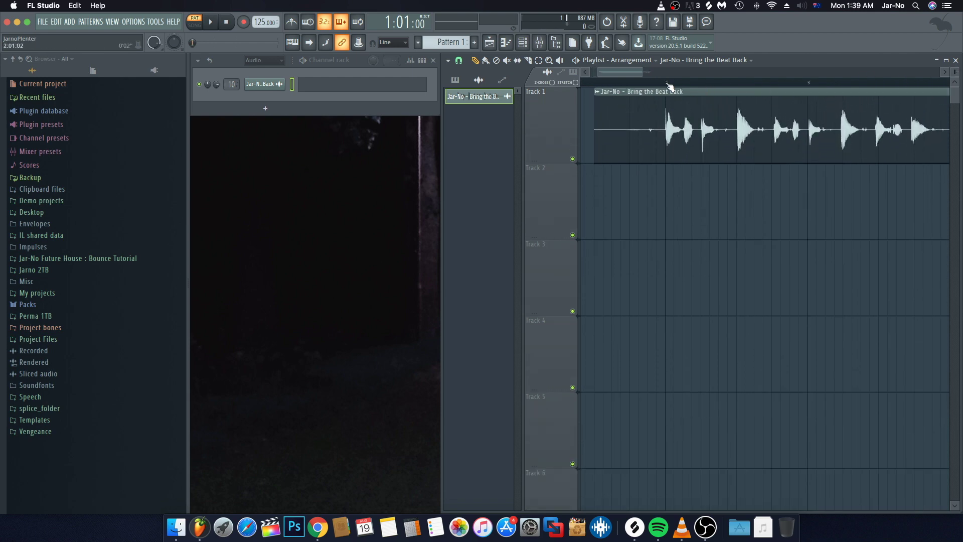
scroll(670, 88, "up", 2)
scroll(670, 87, "up", 2)
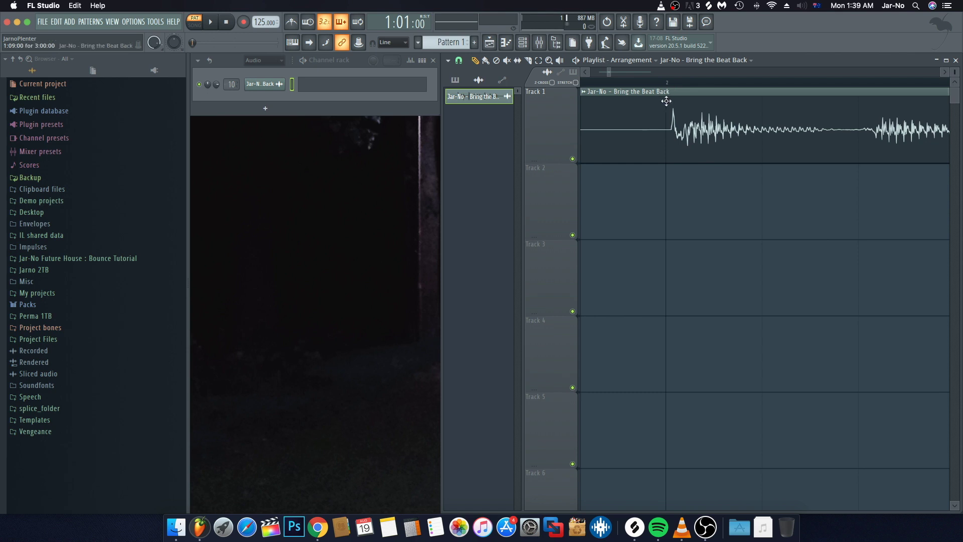
scroll(683, 87, "down", 4)
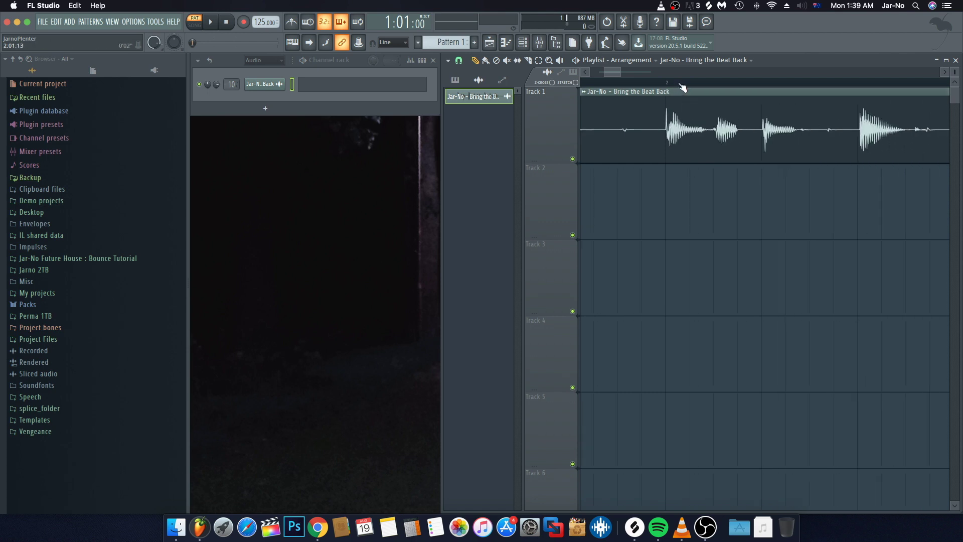
scroll(682, 88, "down", 1)
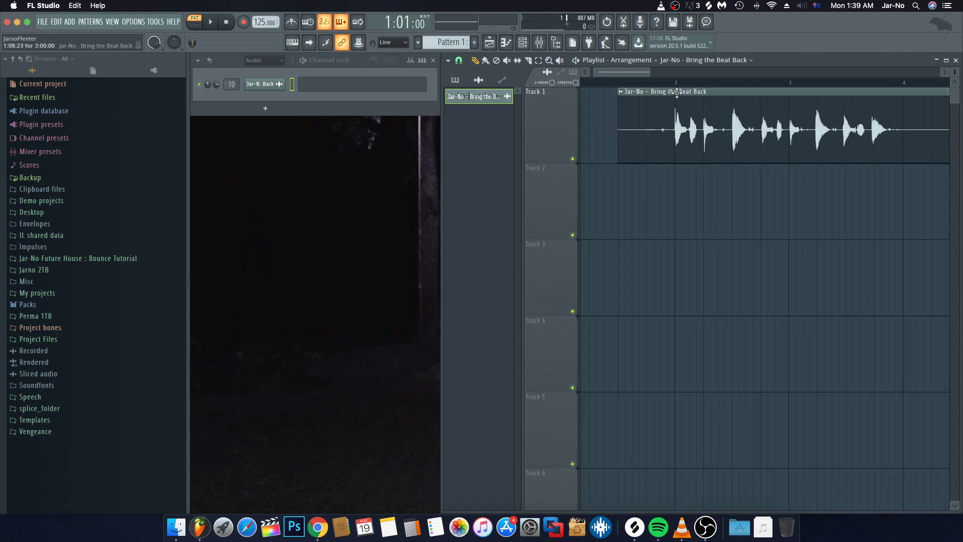
scroll(671, 80, "up", 3)
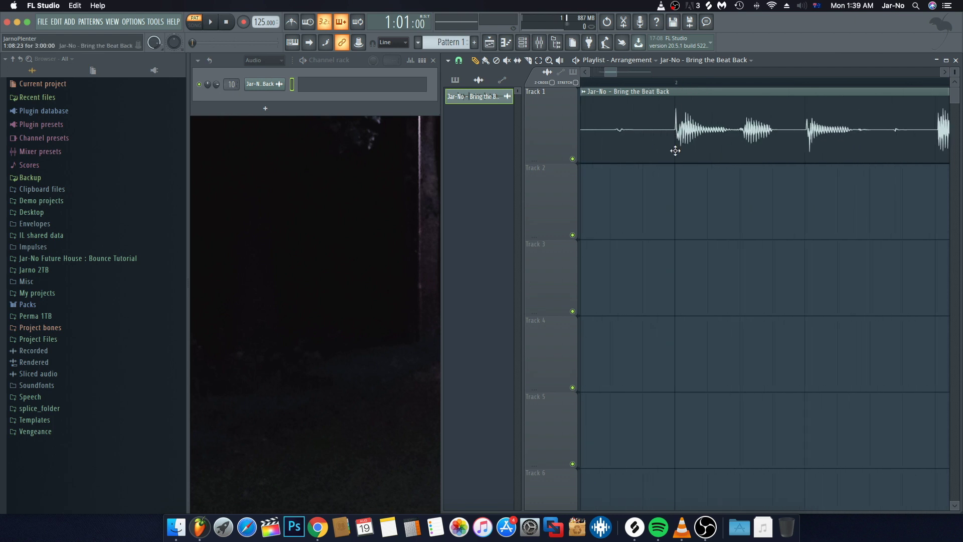
scroll(682, 77, "down", 2)
- Play the arrangement from bar 2 to check the vocal's timing
left_click(680, 83)
scroll(682, 88, "down", 5)
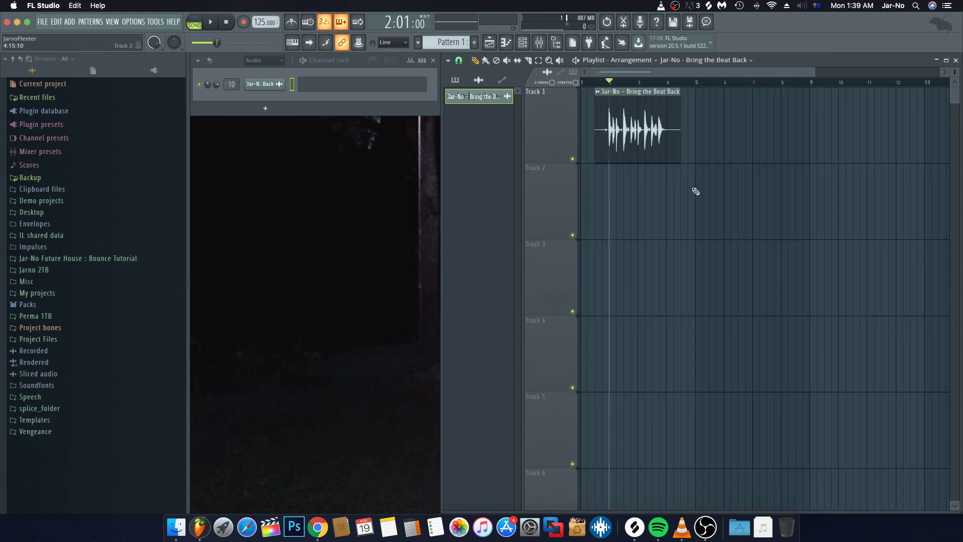
key("space")
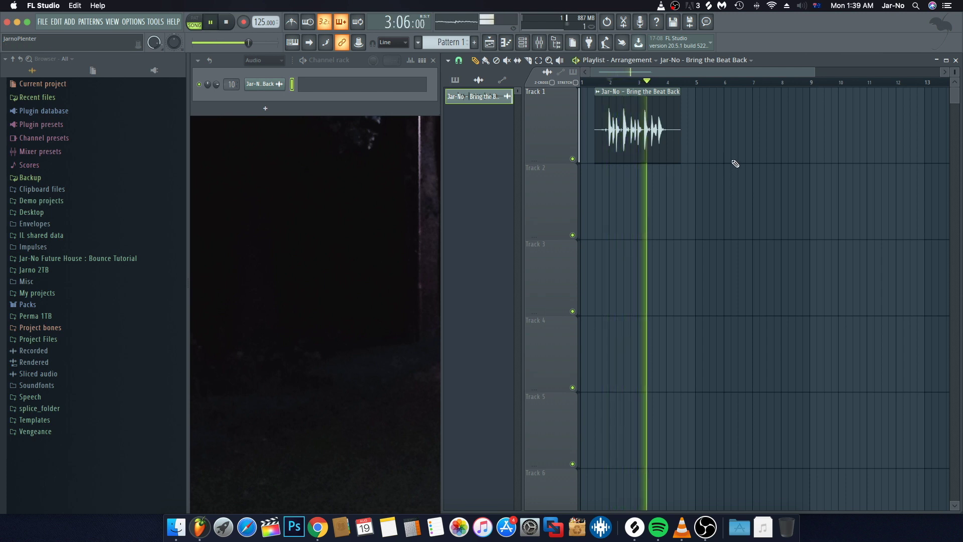
key("space")
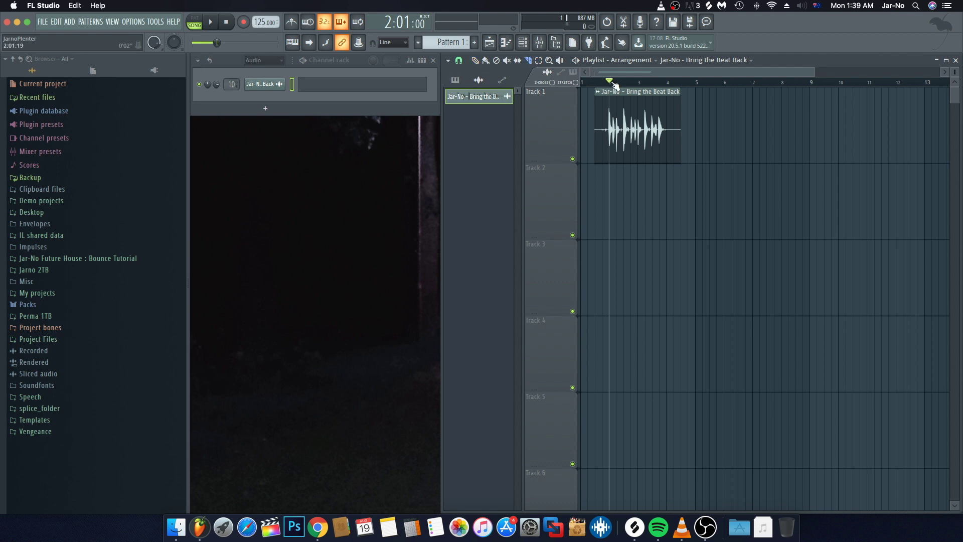
- Slice the vocal clip at the start of bar 2 and remove the section before the first transient
scroll(616, 85, "up", 5)
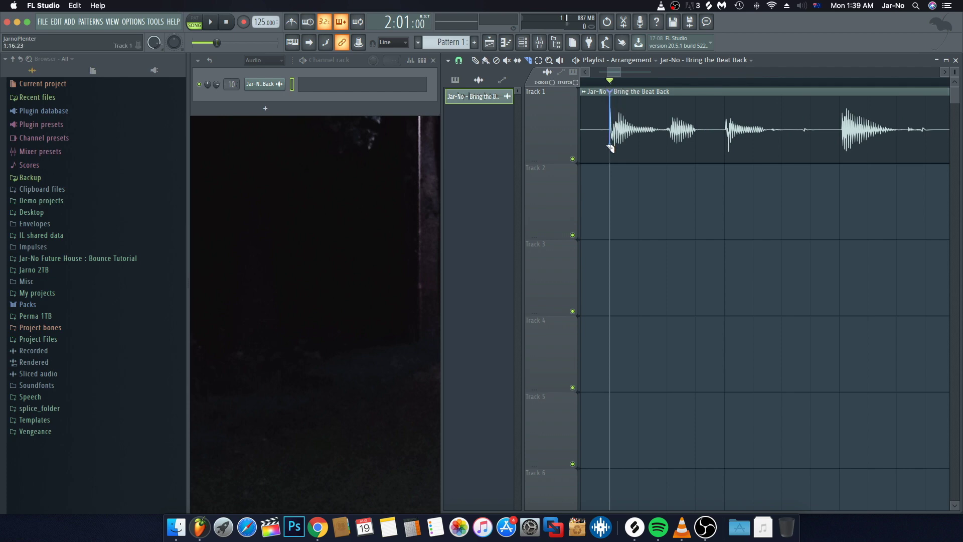
left_click_drag(610, 92, 604, 164)
key("ctrl+z")
left_click_drag(609, 95, 606, 169)
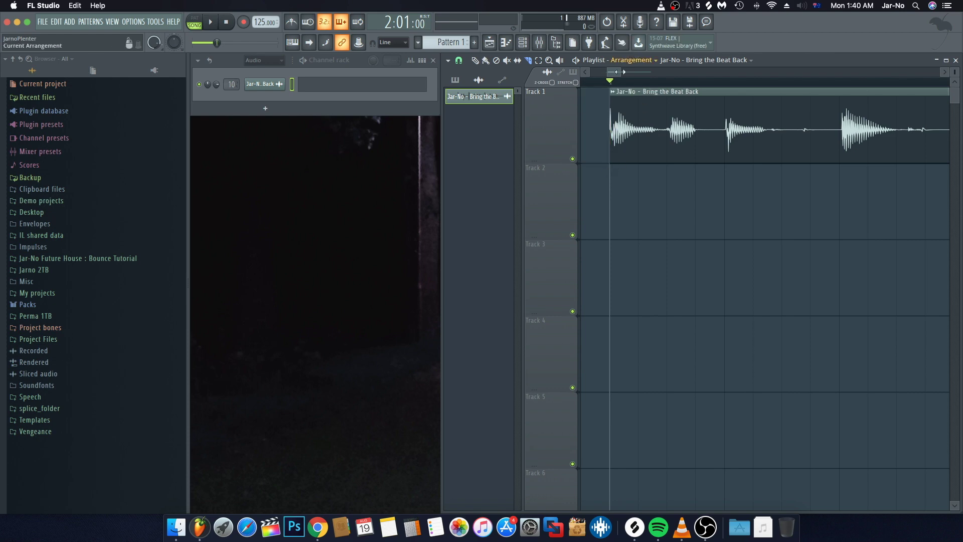
- Slice the vocal clip at bar 4 and delete the silent tail after it
scroll(623, 85, "down", 1)
scroll(622, 86, "down", 2)
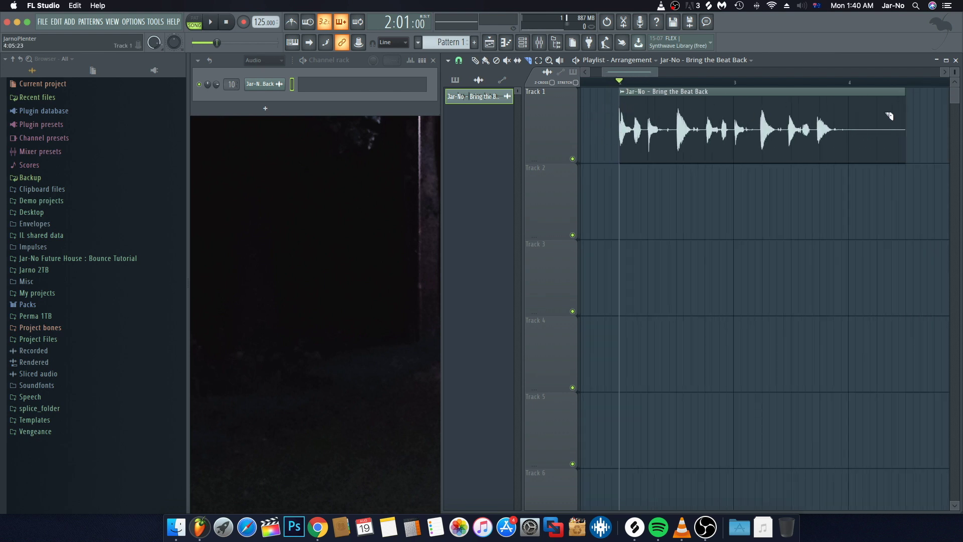
left_click_drag(853, 91, 851, 164)
right_click(882, 140)
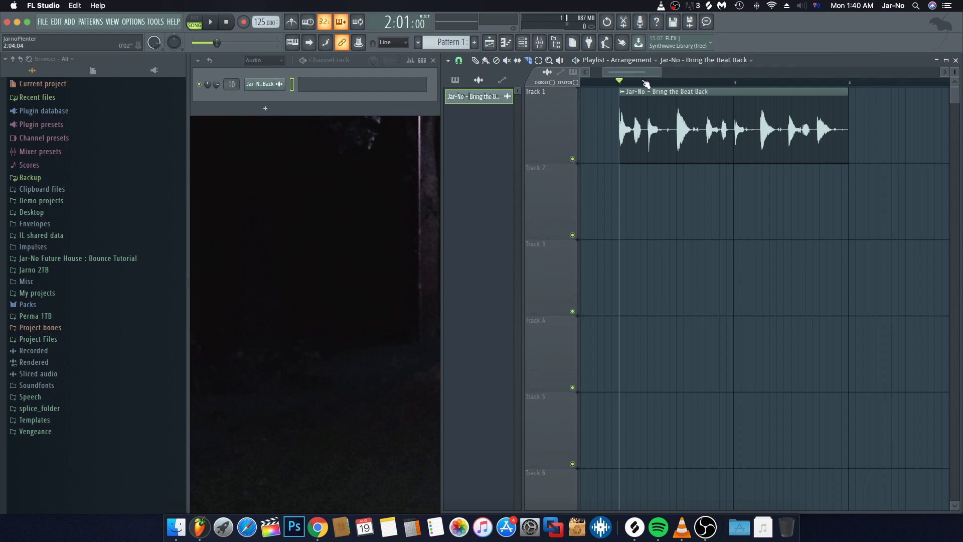
- Cut out the gap between the first and second vocal hits, slicing right before the second hit's onset
scroll(633, 88, "up", 4)
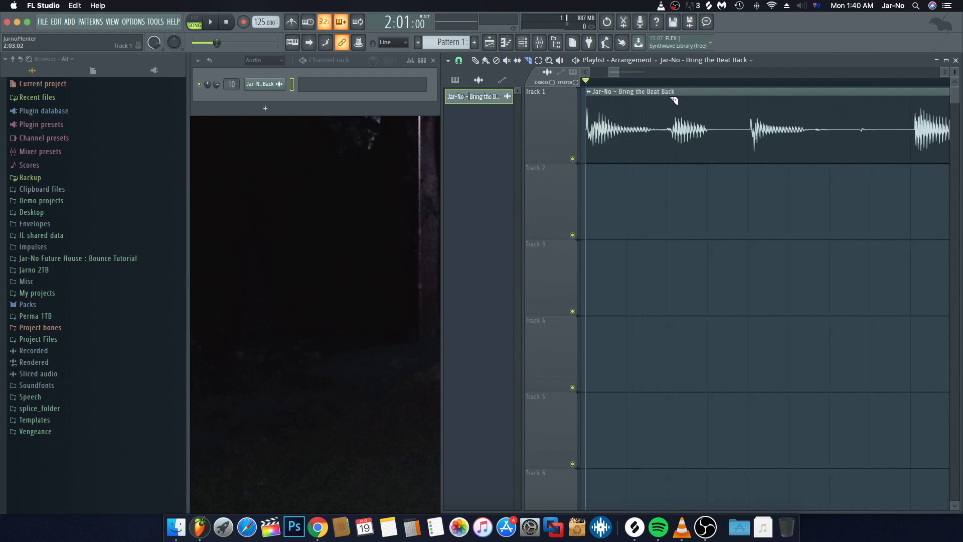
left_click_drag(655, 99, 639, 164)
left_click_drag(667, 97, 666, 166)
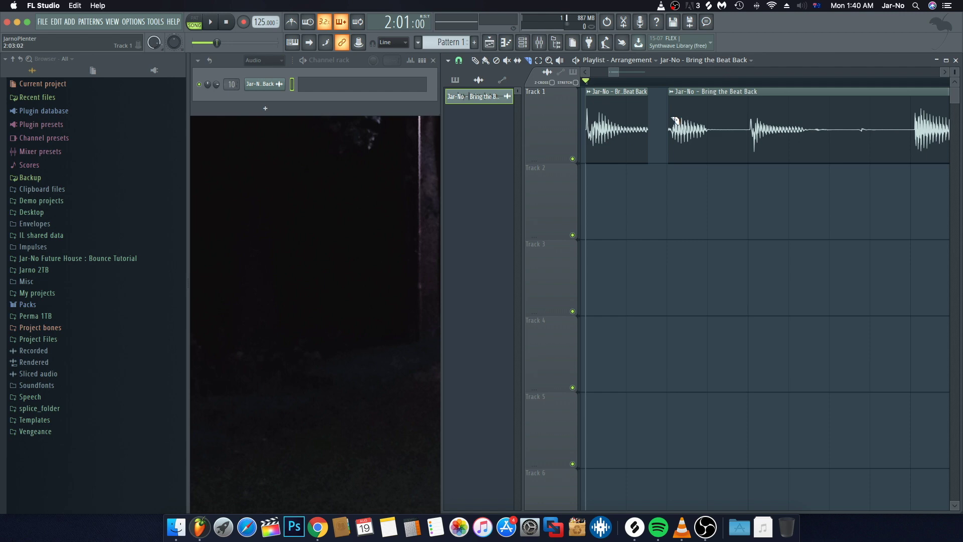
key("super+z")
left_click_drag(667, 94, 662, 166)
- Slice the vocal right before the third hit and trim the silence following the second hit
scroll(675, 115, "right", 3)
left_click_drag(680, 94, 684, 162)
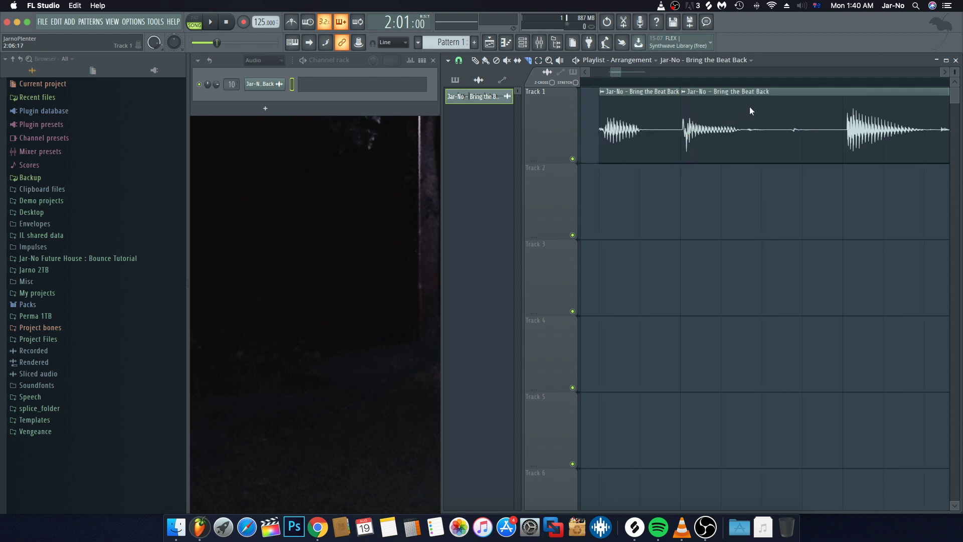
left_click_drag(643, 100, 639, 162)
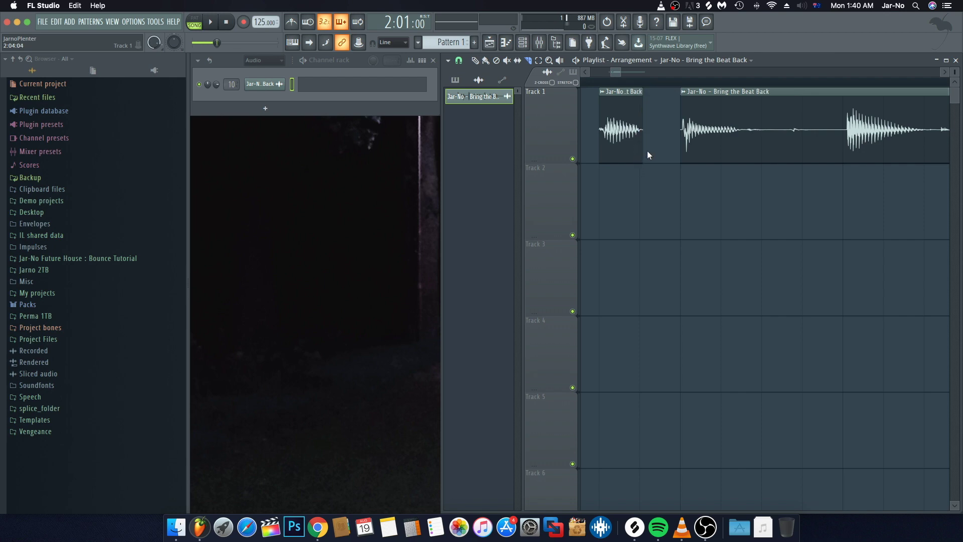
- Isolate the fourth vocal hit by slicing away the gaps after the third hit and before the fifth
scroll(647, 151, "right", 5)
left_click_drag(612, 100, 607, 175)
left_click_drag(707, 94, 710, 173)
left_click_drag(790, 104, 801, 181)
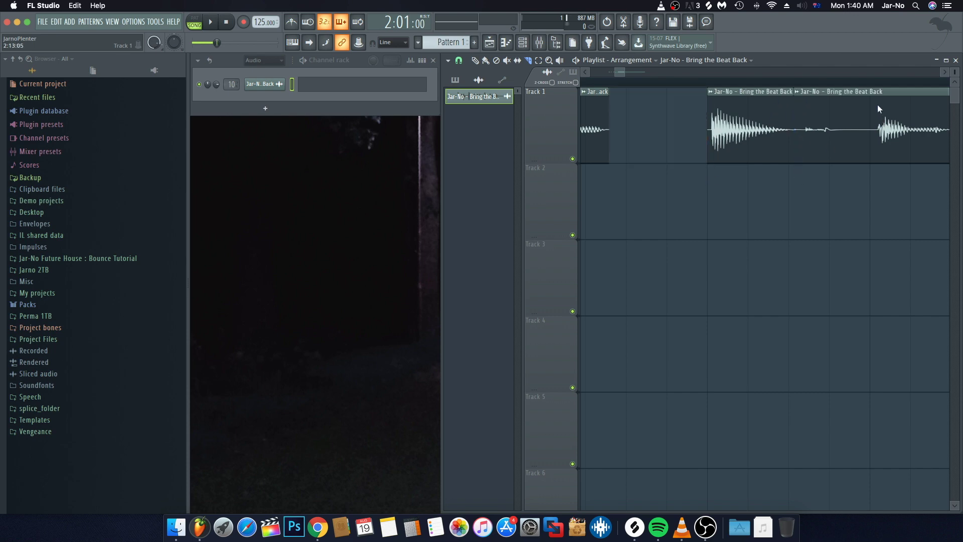
left_click_drag(877, 138, 874, 176)
right_click(863, 125)
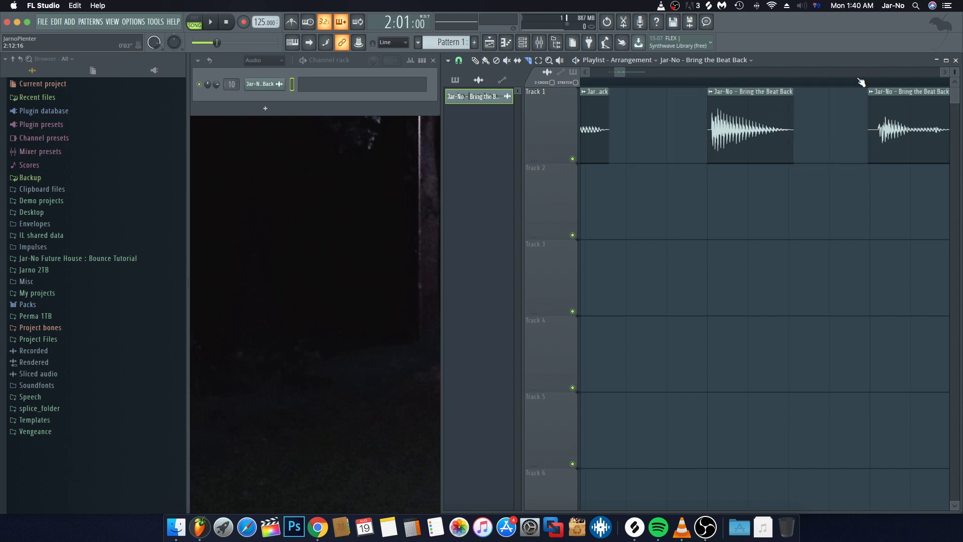
- Play the unsliced part of the vocal from position 3:05:00
scroll(861, 81, "down", 5)
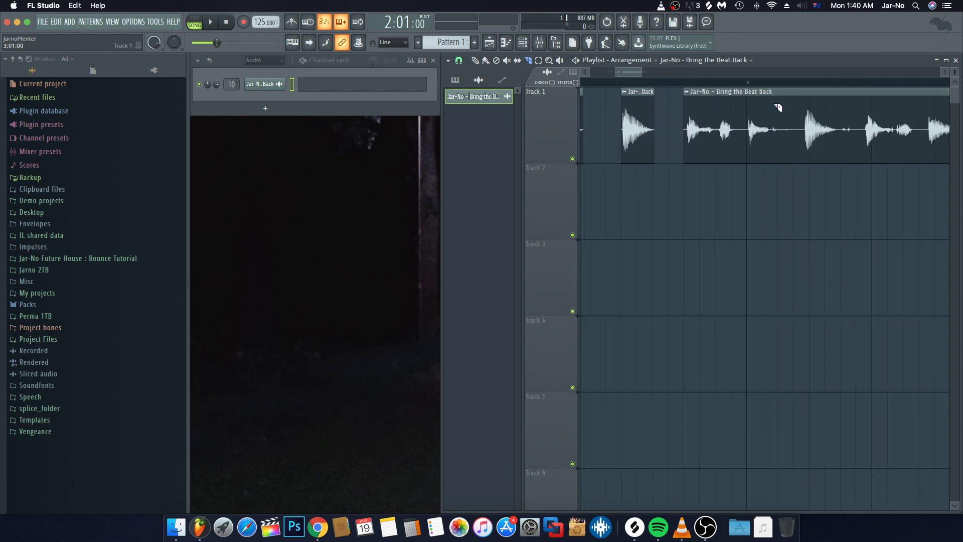
scroll(777, 107, "right", 3)
left_click(703, 83)
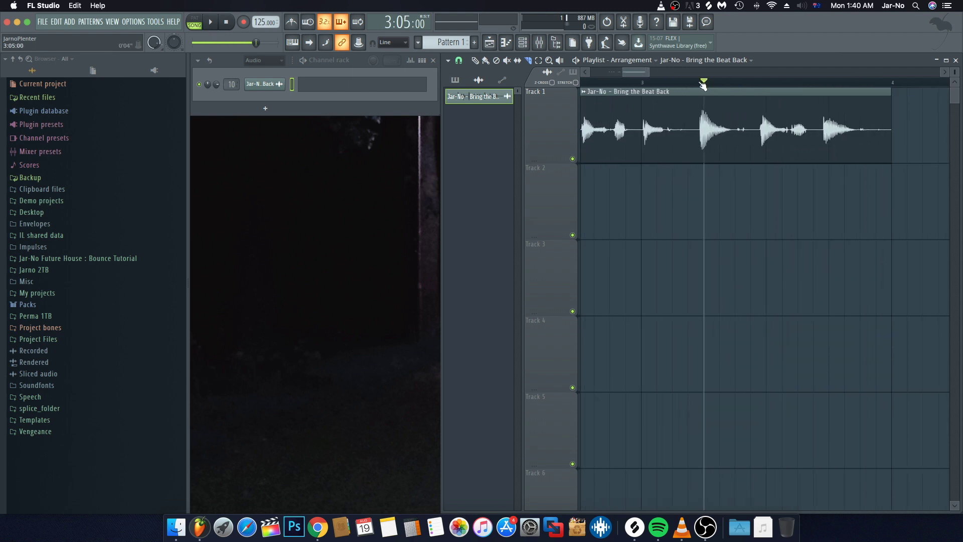
key("space")
key("space")
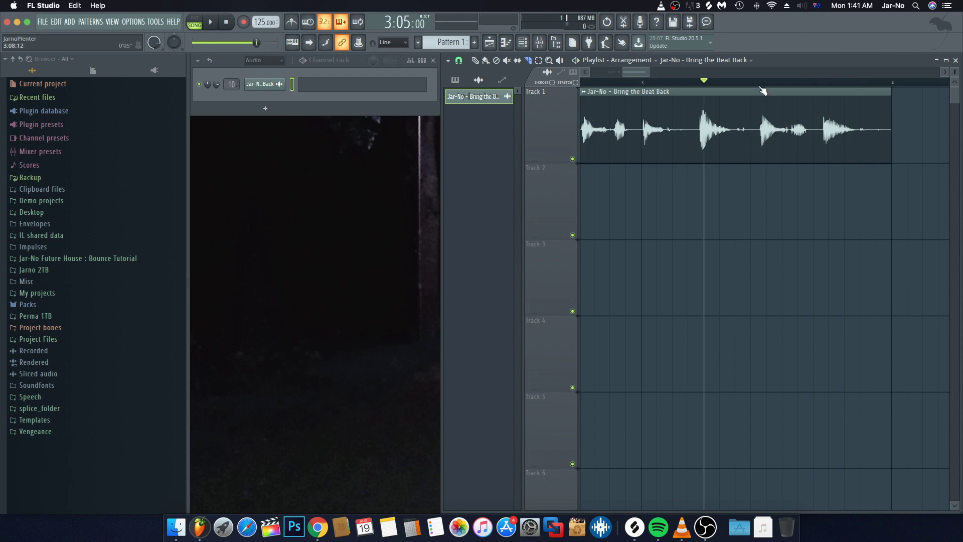
- Slice the vocal right before the hit near 3:08 and delete the section preceding the slice
scroll(762, 91, "up", 4)
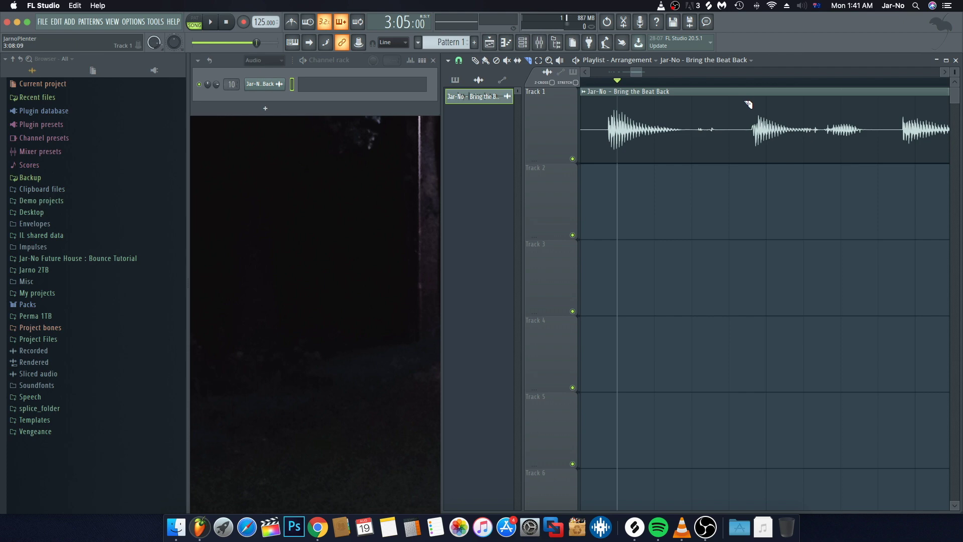
left_click_drag(750, 106, 744, 173)
left_click(690, 129)
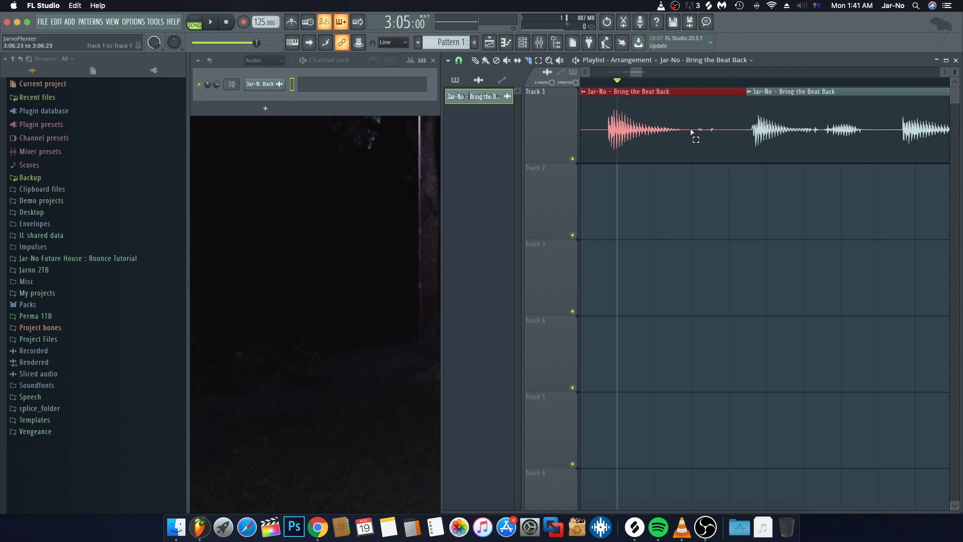
key("Delete")
scroll(711, 86, "down", 2)
scroll(713, 88, "down", 2)
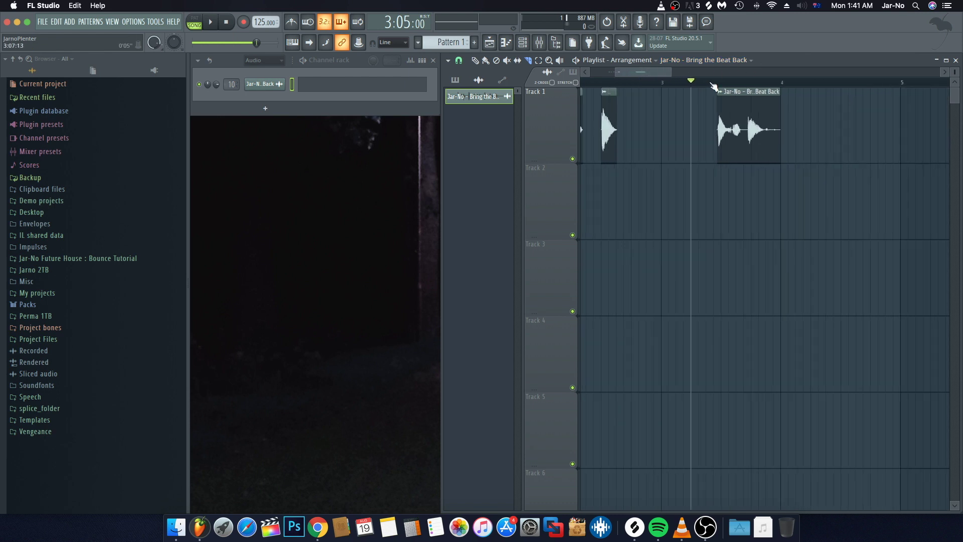
- Duplicate the four chopped hits at bar 2 into the empty gap so the copies start at 2:13
left_click_drag(651, 73, 619, 73)
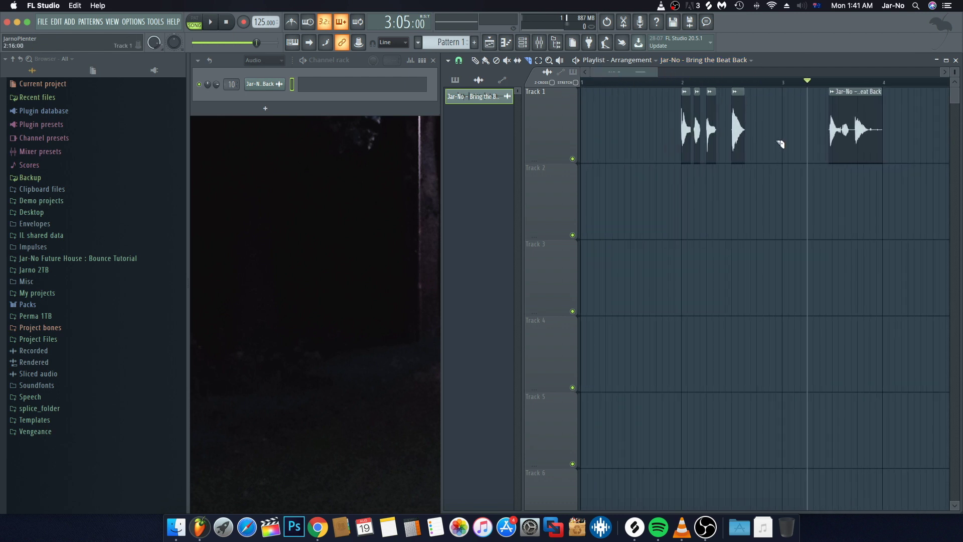
left_click_drag(783, 146, 673, 133)
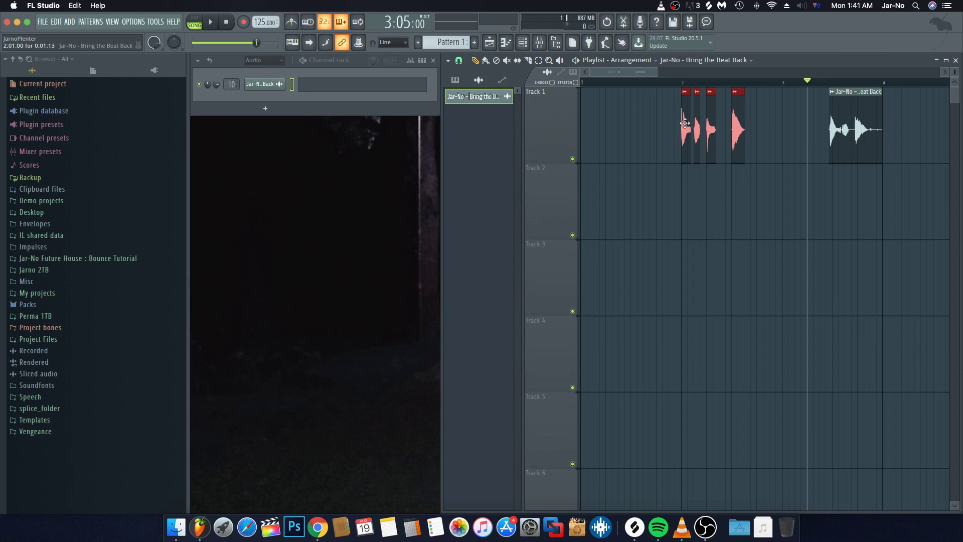
left_click_drag(684, 123, 759, 126)
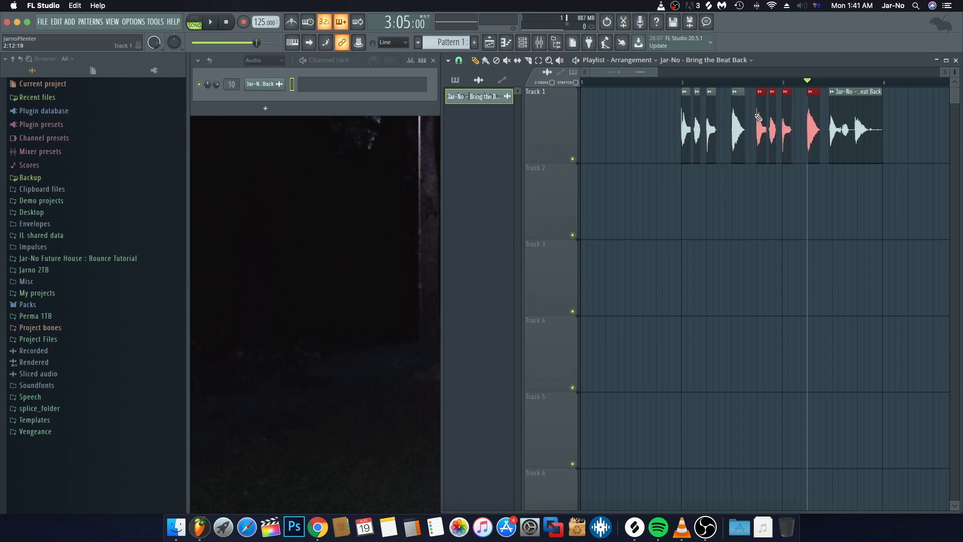
scroll(752, 89, "up", 4)
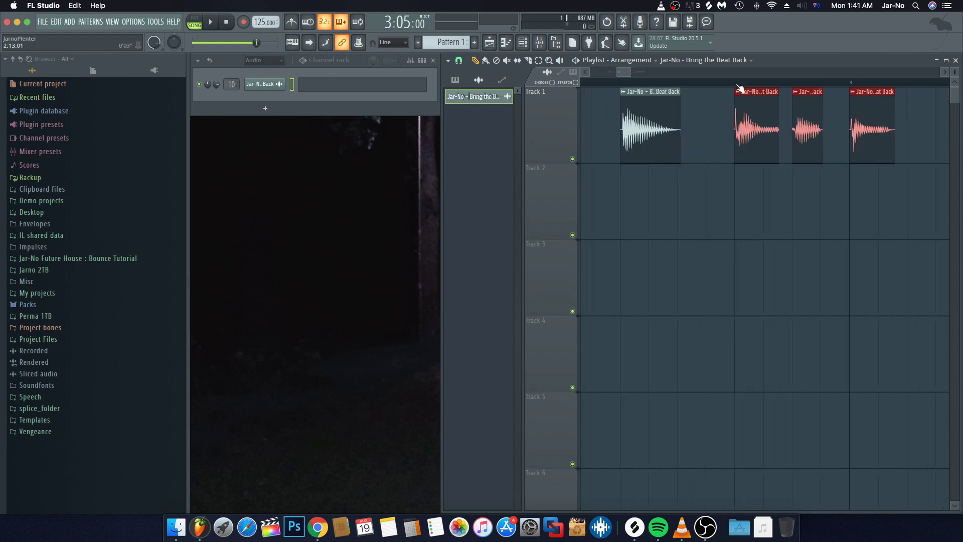
scroll(741, 85, "down", 4)
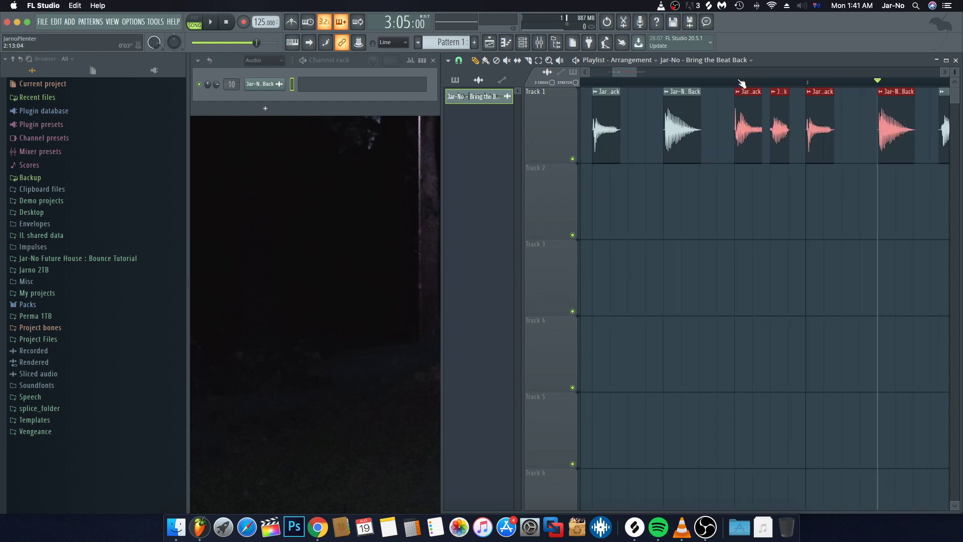
- Play the arranged vocal chops from the start of bar 2
scroll(741, 83, "down", 2)
left_click(637, 84)
left_click(668, 180)
key("space")
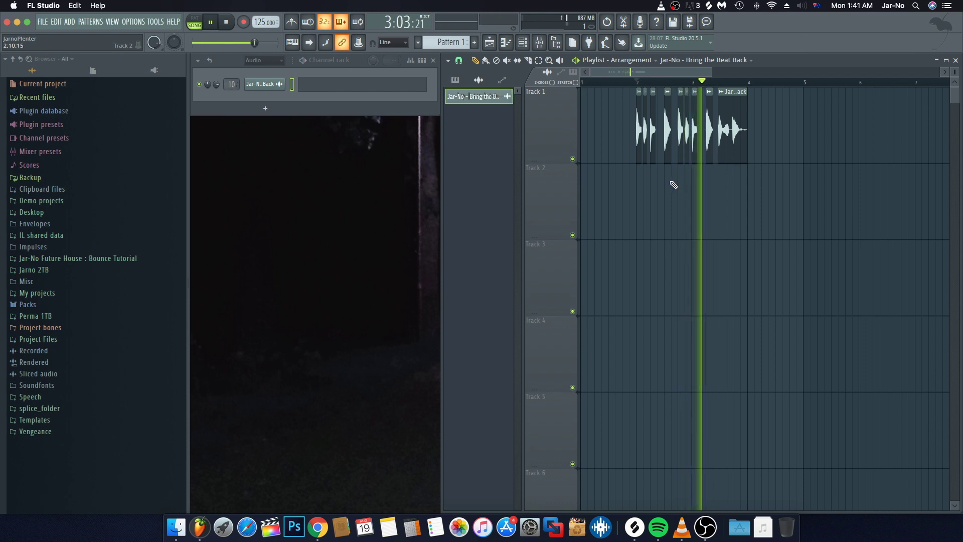
key("space")
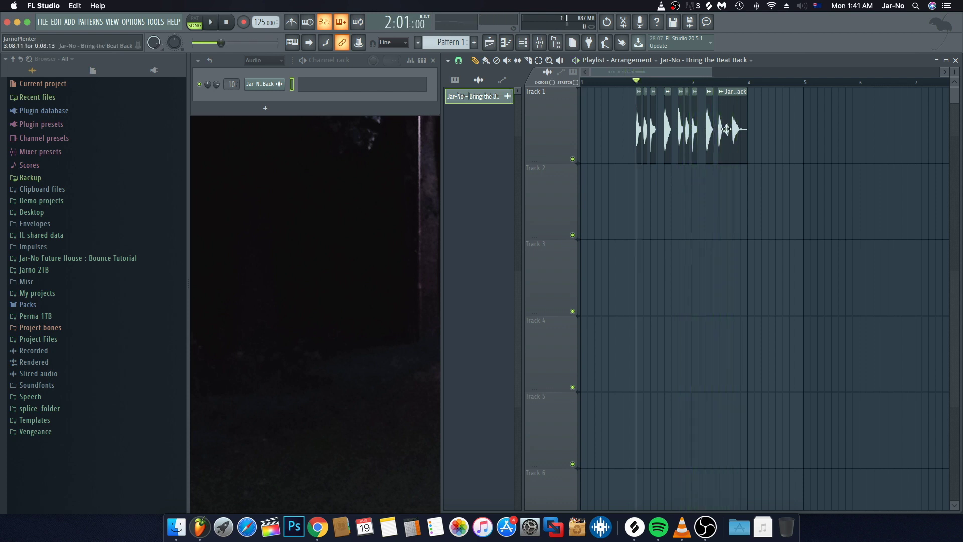
- Trim the start of the remaining unsliced vocal clip and cut out the gap between its first and second hits
scroll(747, 91, "up", 2)
scroll(744, 89, "up", 3)
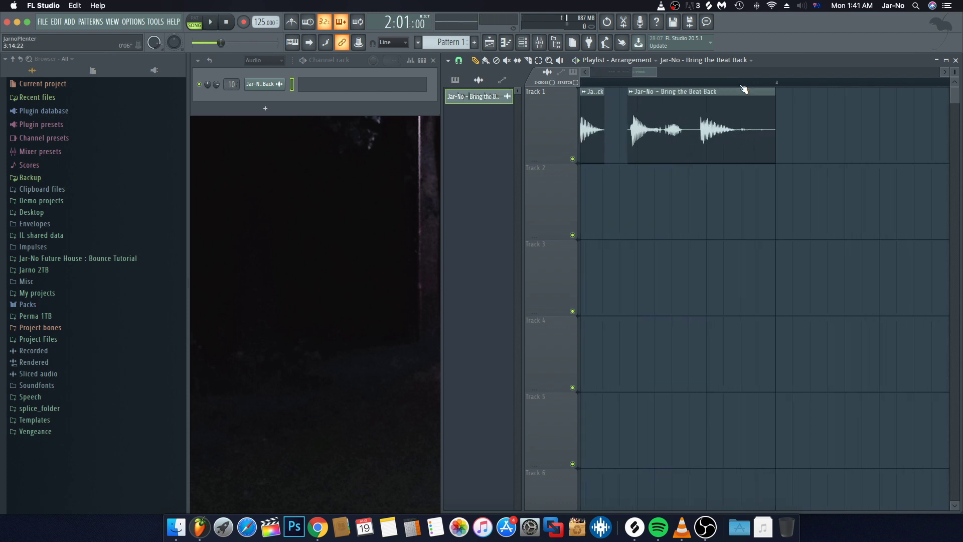
scroll(637, 84, "up", 2)
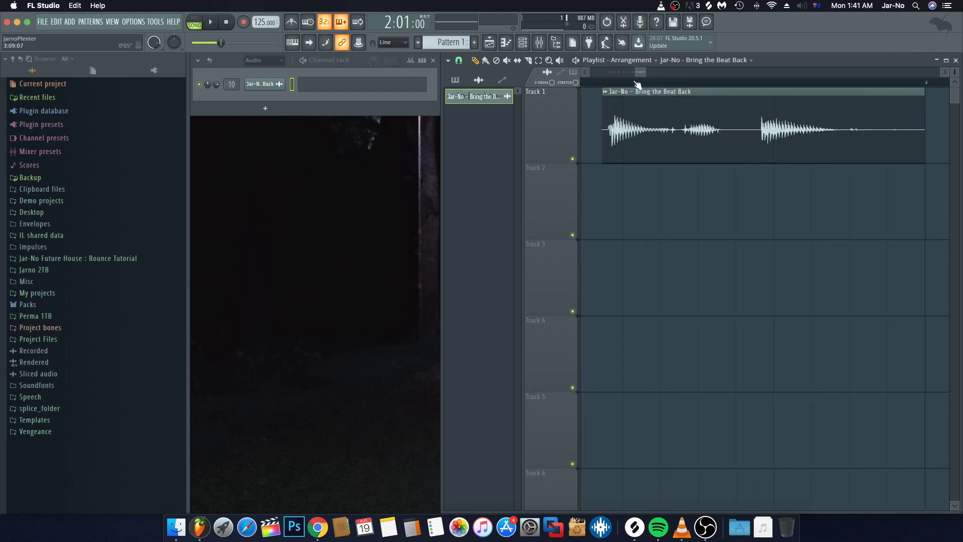
scroll(652, 108, "up", 1)
mouse_move(656, 109)
left_mouse_down()
mouse_move(630, 115)
mouse_move(688, 124)
mouse_move(668, 127)
mouse_move(757, 130)
mouse_move(672, 131)
mouse_move(764, 130)
mouse_move(658, 128)
left_mouse_up()
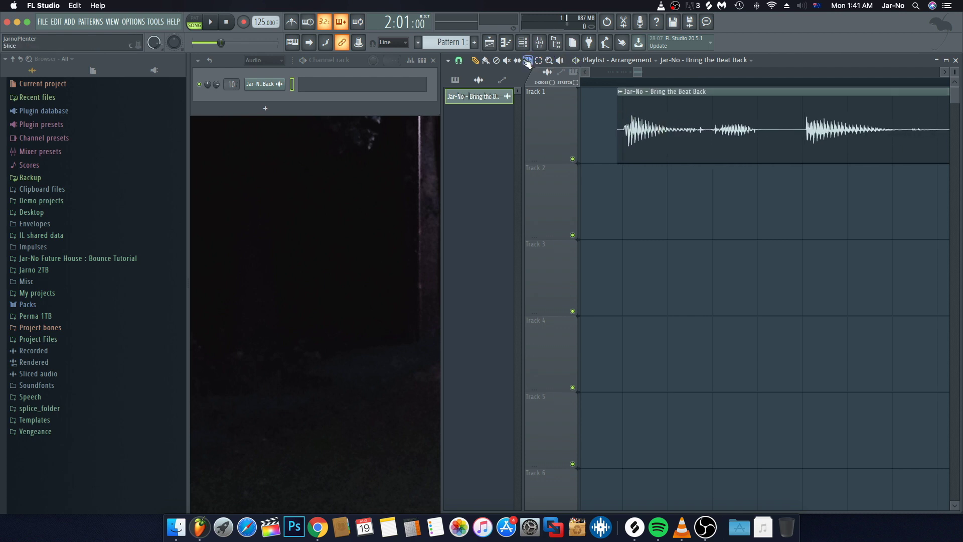
left_click_drag(619, 170, 625, 170)
left_click_drag(687, 106, 683, 183)
left_click_drag(715, 112, 708, 181)
right_click(700, 145)
- Slice around the last two vocal hits, remove the gap between them and trim the silence after the final hit
left_click_drag(760, 111, 765, 175)
left_click_drag(805, 108, 806, 188)
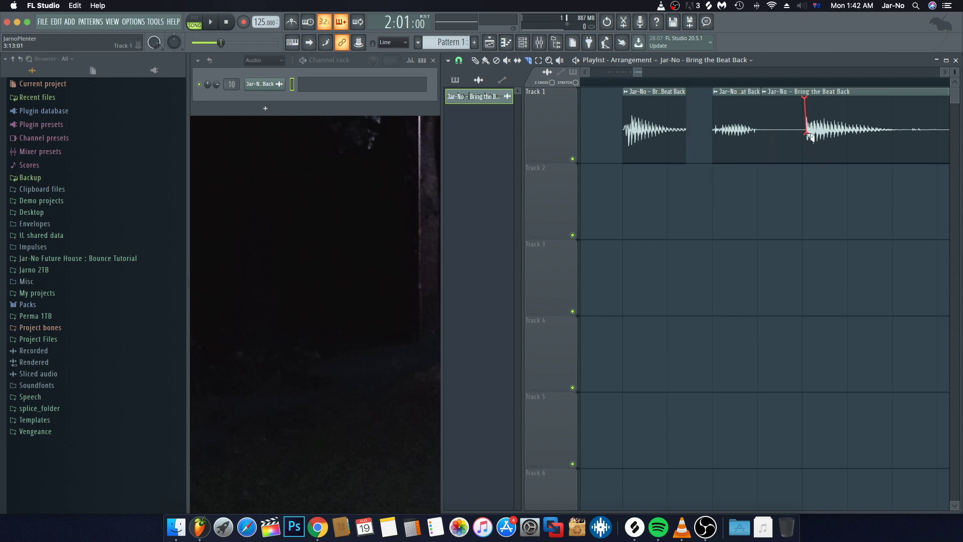
right_click(783, 146)
scroll(647, 150, "down", 2)
left_click_drag(902, 150, 816, 163)
- Inspect the start and end edges of the chopped vocal hits along track 1
scroll(745, 100, "left", 2)
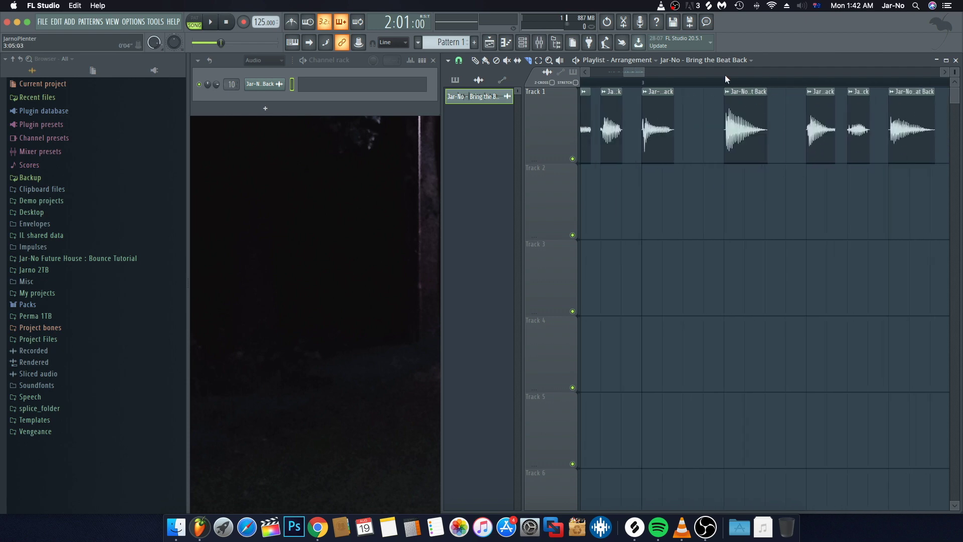
scroll(702, 100, "left", 3)
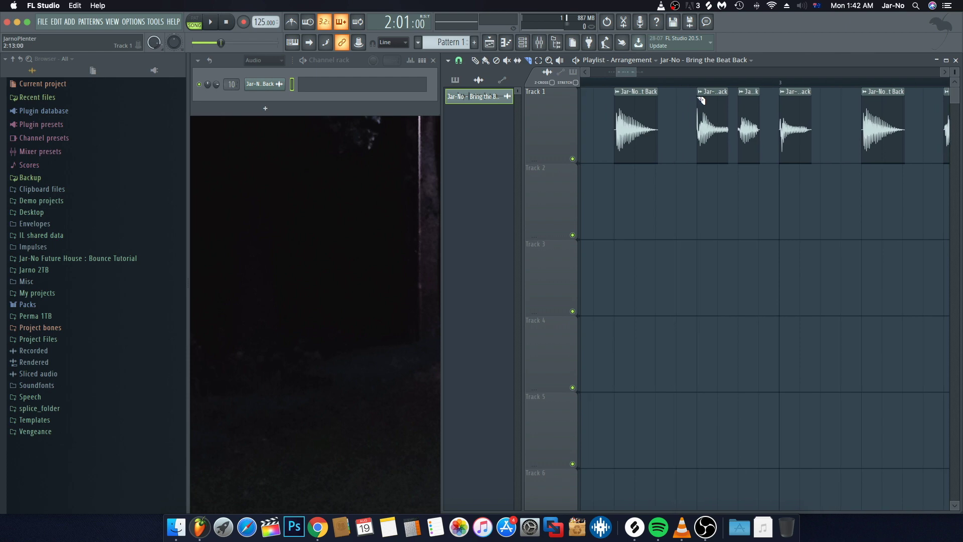
scroll(704, 95, "right", 3)
scroll(707, 100, "left", 3)
scroll(702, 98, "right", 2)
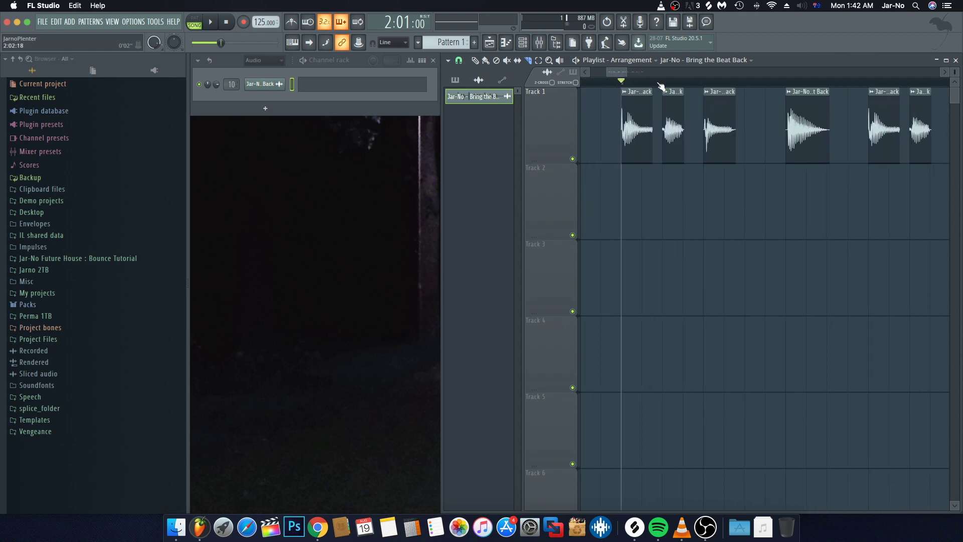
scroll(661, 85, "up", 2)
scroll(661, 85, "up", 2)
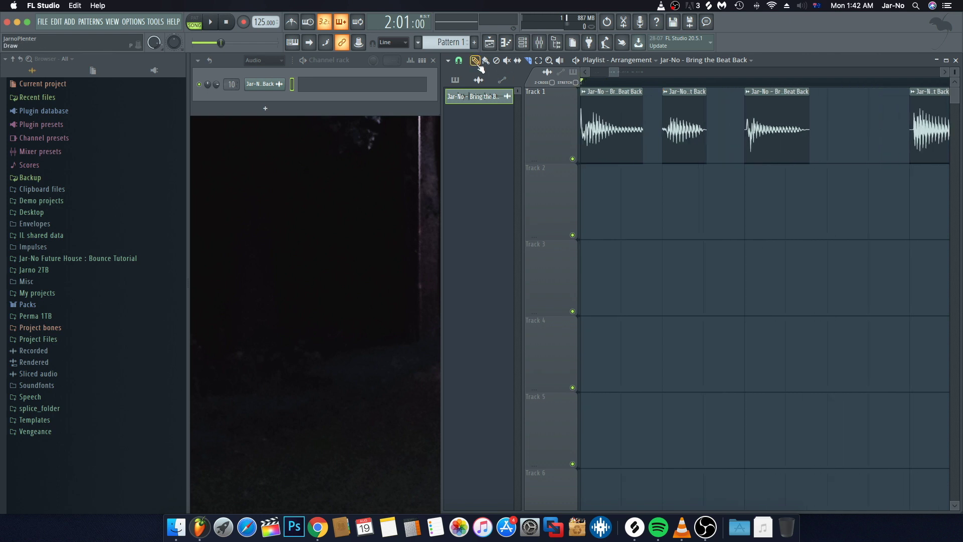
scroll(619, 86, "down", 2)
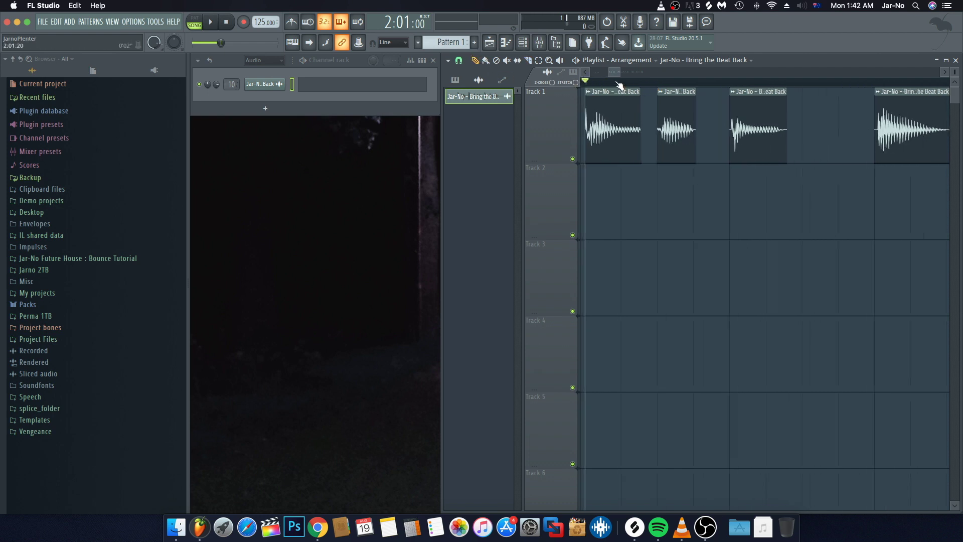
scroll(619, 86, "down", 1)
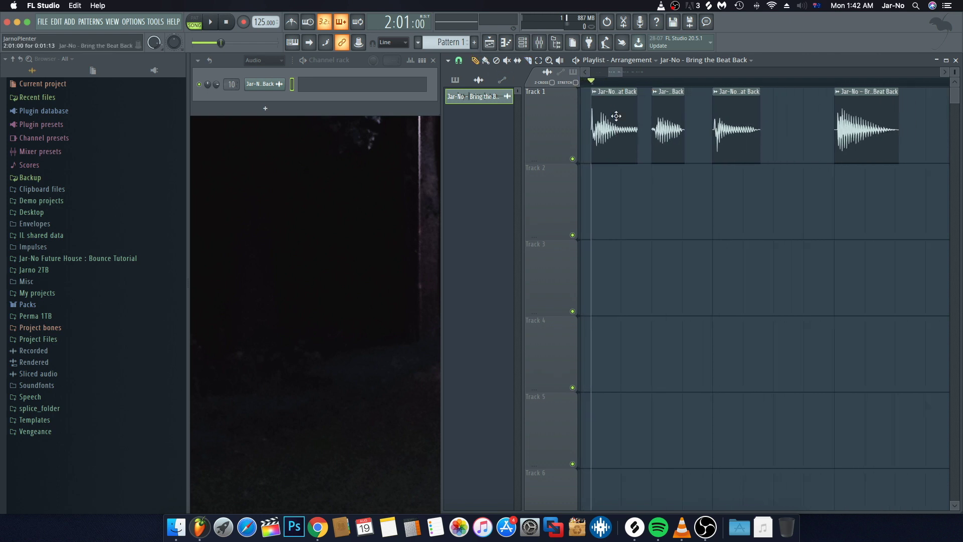
- In the vocal clip's settings, try Generic (bleeding) declicking and settle on the Transient (bleeding) declicking mode
double_click(616, 116)
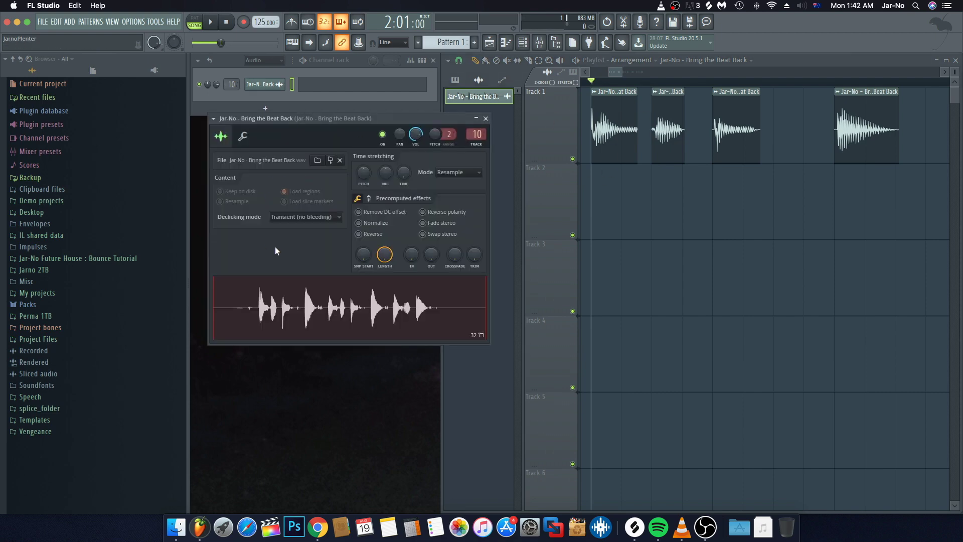
left_click(287, 216)
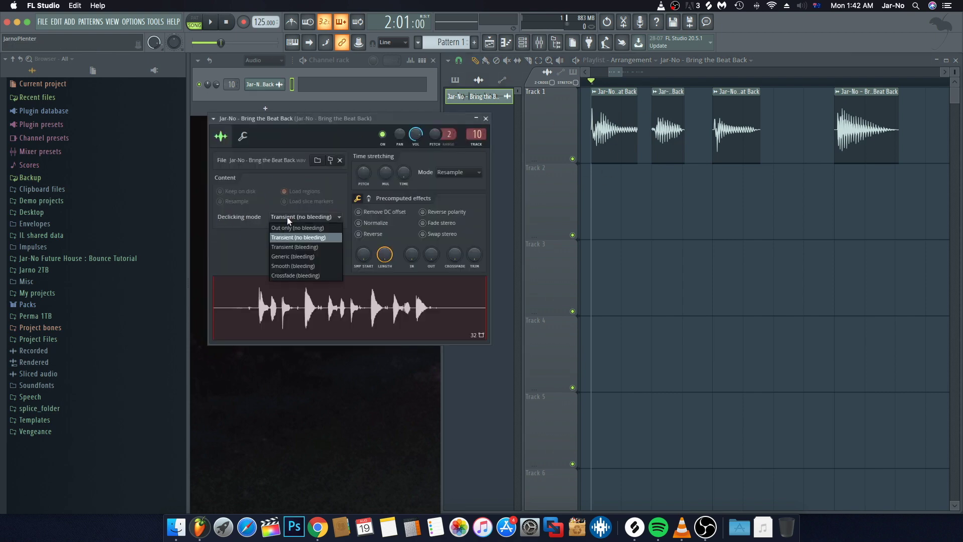
left_click(287, 256)
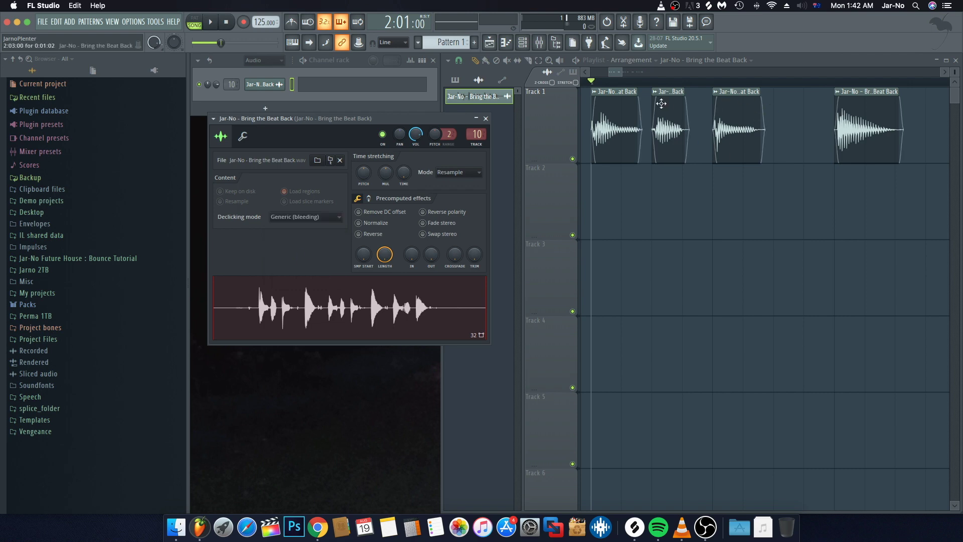
left_click(301, 219)
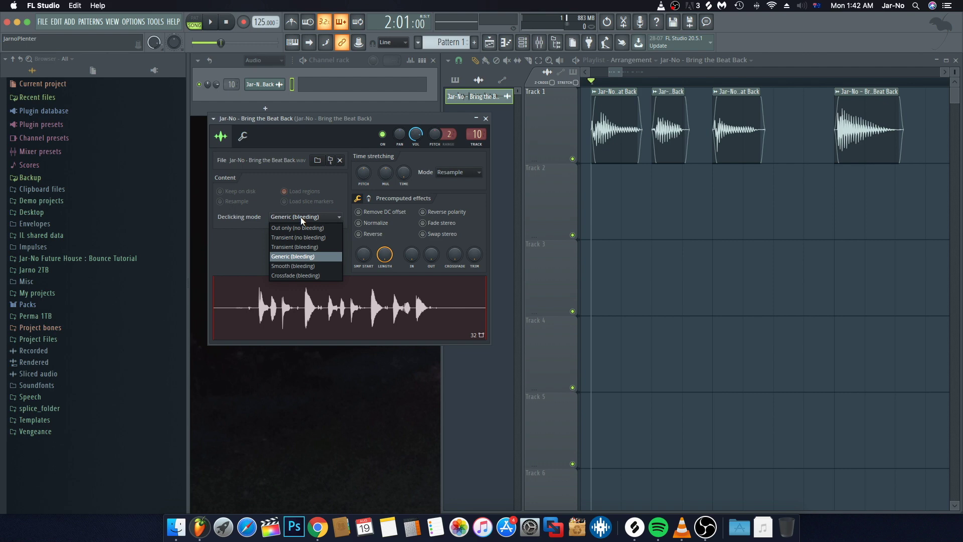
left_click(297, 246)
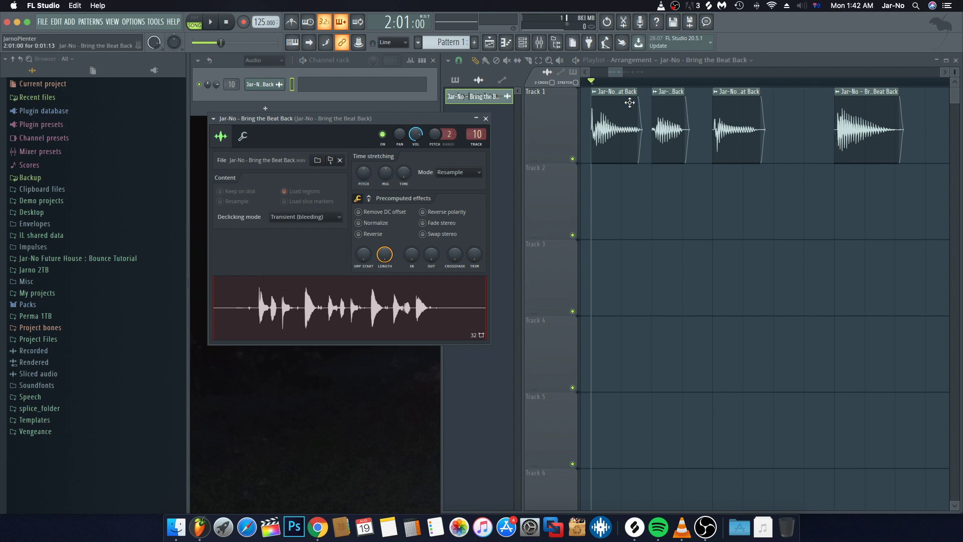
left_click(485, 119)
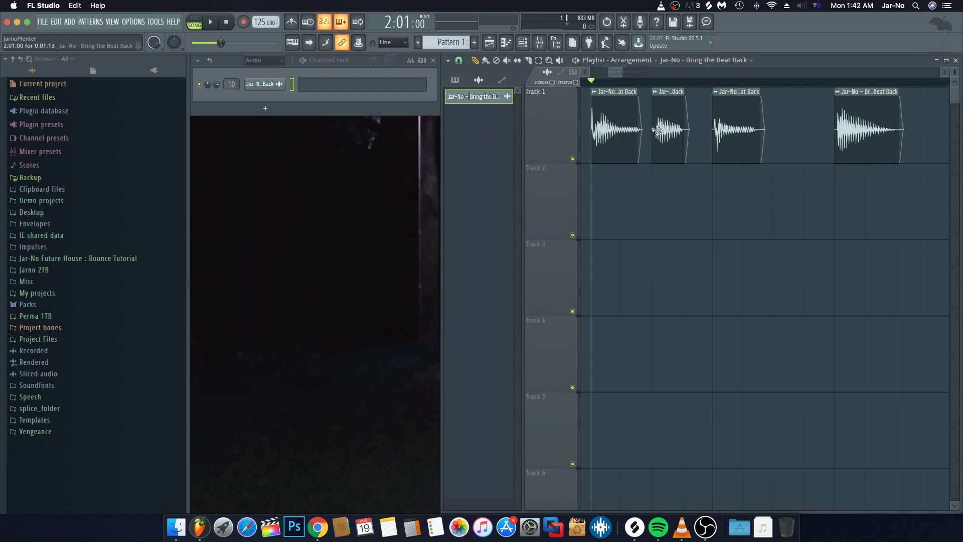
- Play the declicked vocal chops from the start of bar 2
scroll(681, 85, "down", 3)
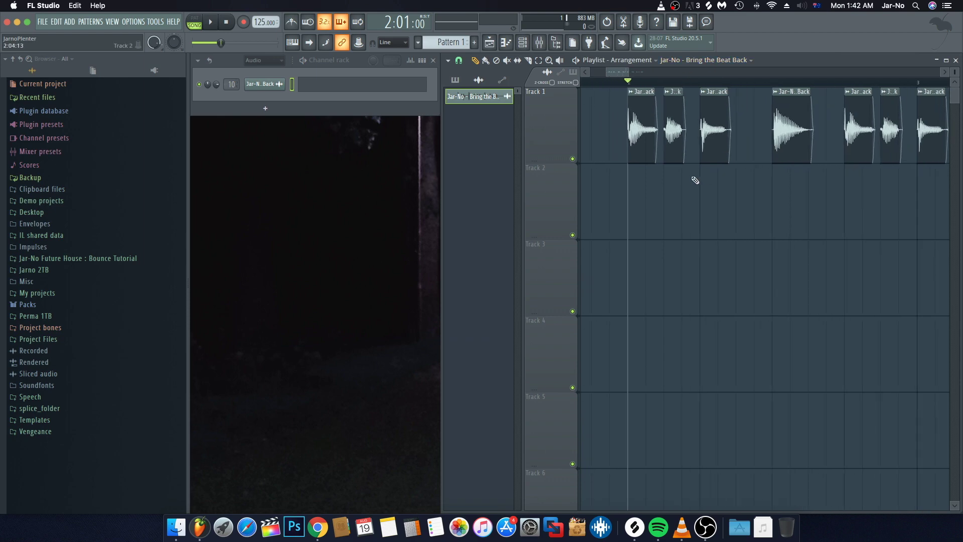
key("space")
scroll(695, 83, "down", 4)
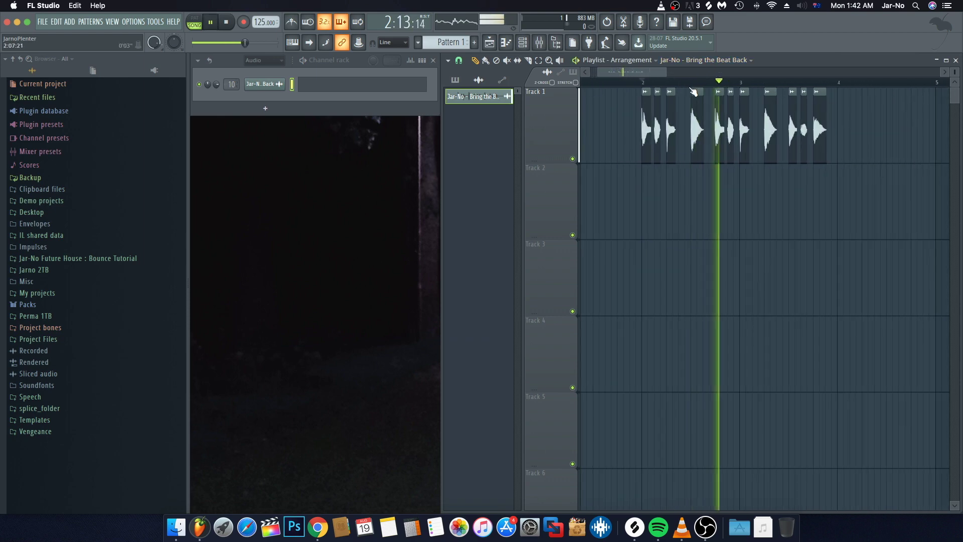
key("space")
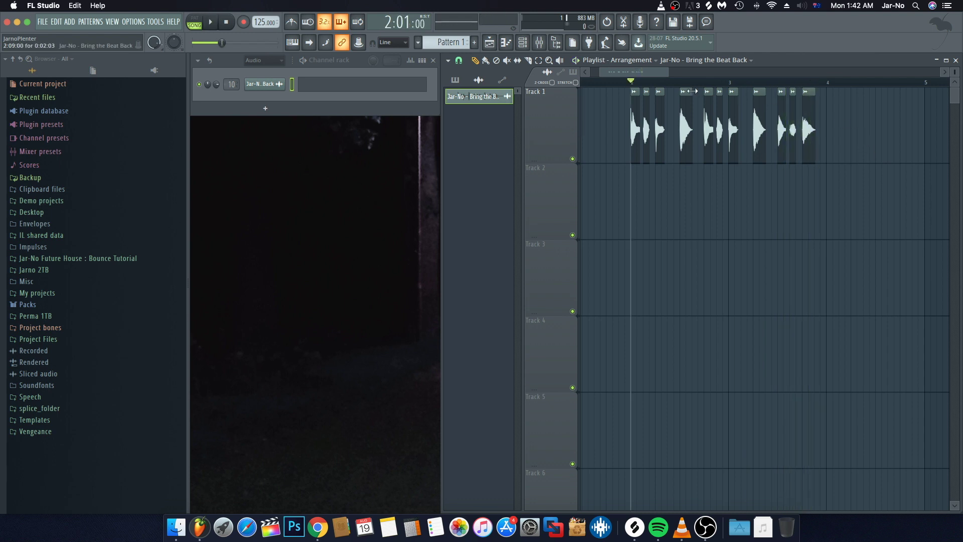
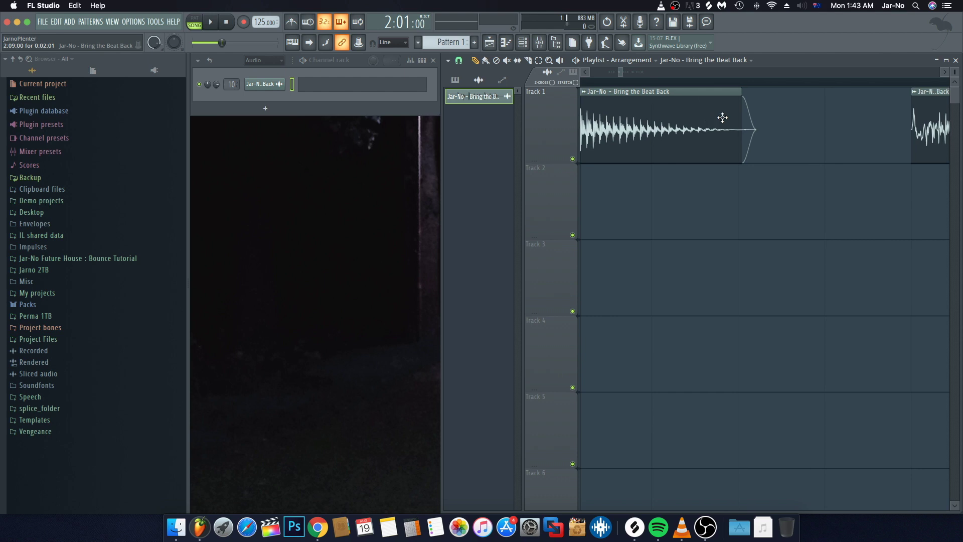
- Shorten the vocal hit at 2:09 to a length of about 0:01:10 and pull in the end of the hit at 2:13
left_click_drag(738, 114, 694, 121)
scroll(709, 123, "left", 3)
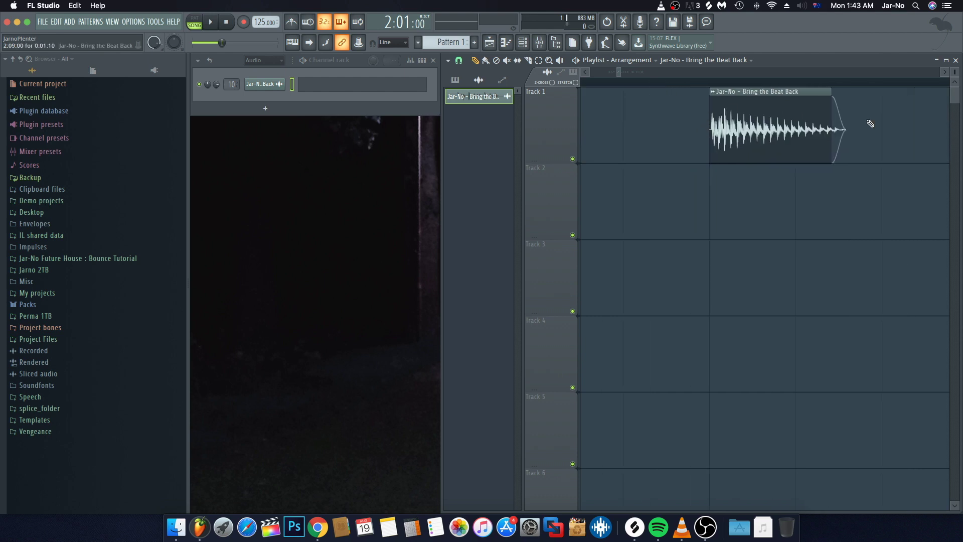
scroll(822, 132, "left", 1)
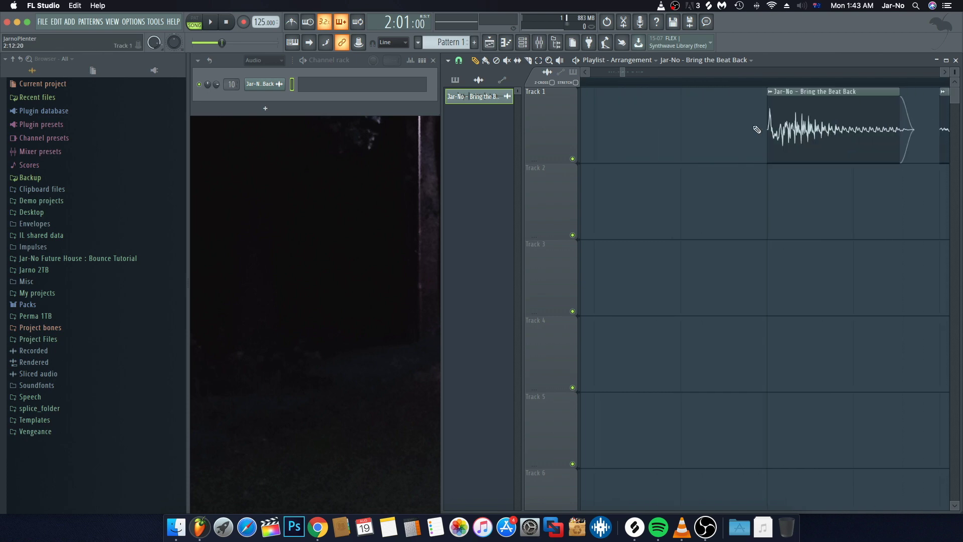
left_click_drag(900, 114, 875, 114)
- Trim the silent start of the vocal hit at 2:15, keeping the clip's start on the grid
scroll(865, 115, "right", 3)
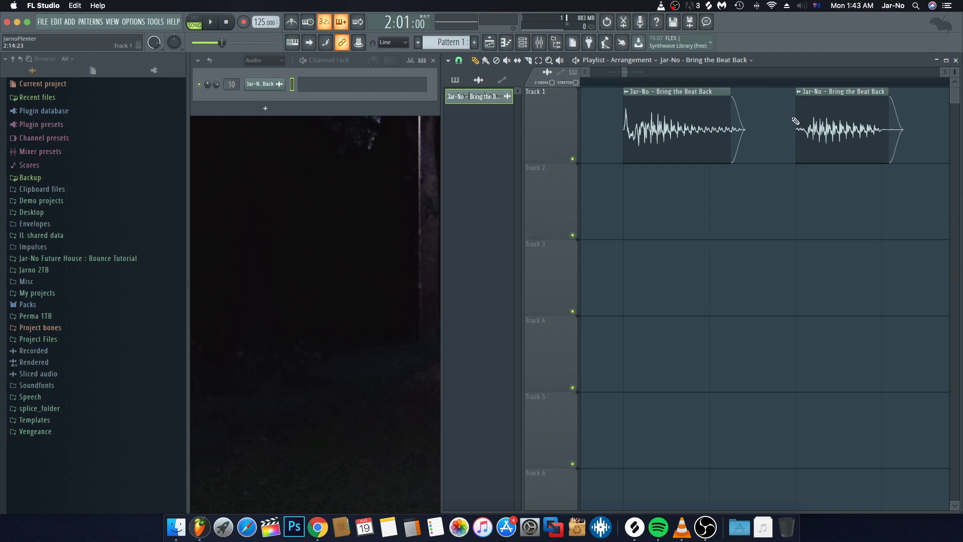
left_click_drag(795, 117, 800, 117)
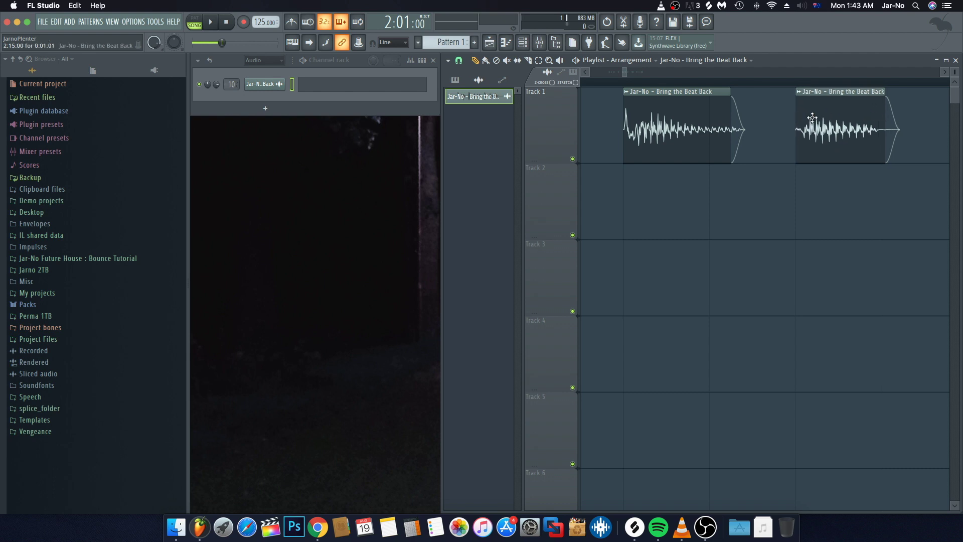
scroll(805, 119, "right", 3)
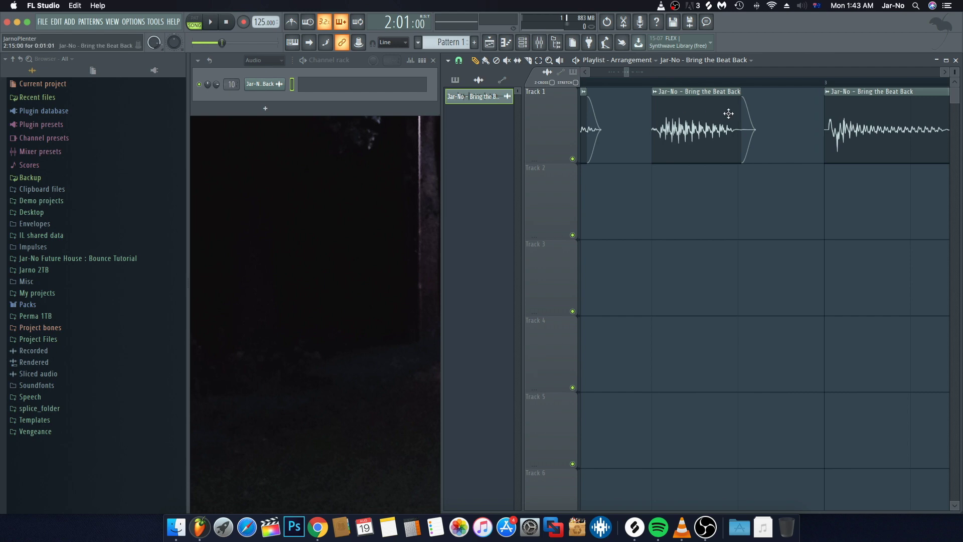
- Shorten the vocal hit at 2:15 to about 0:00:22, and trim the start and pull in the end of the hit at 3:01
scroll(732, 114, "right", 6)
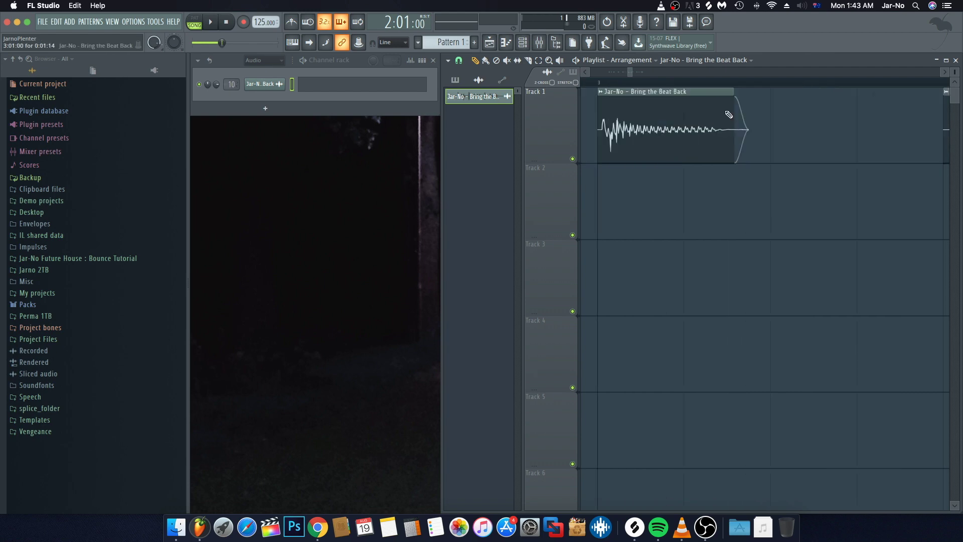
scroll(752, 123, "left", 6)
left_click_drag(824, 127, 827, 127)
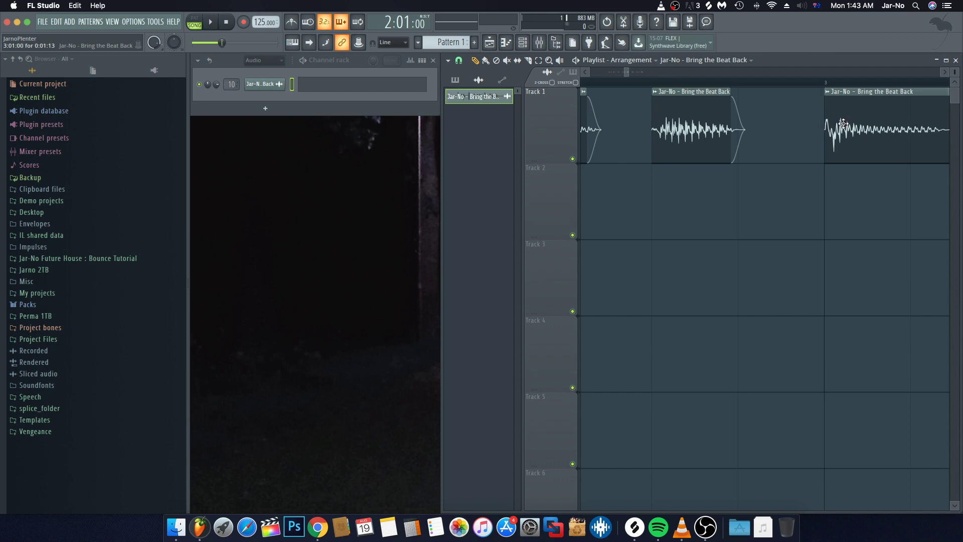
scroll(844, 124, "right", 3)
left_click_drag(826, 117, 642, 122)
scroll(789, 122, "left", 3)
left_click(836, 118)
left_click_drag(927, 118, 897, 120)
scroll(886, 120, "right", 3)
scroll(887, 121, "right", 4)
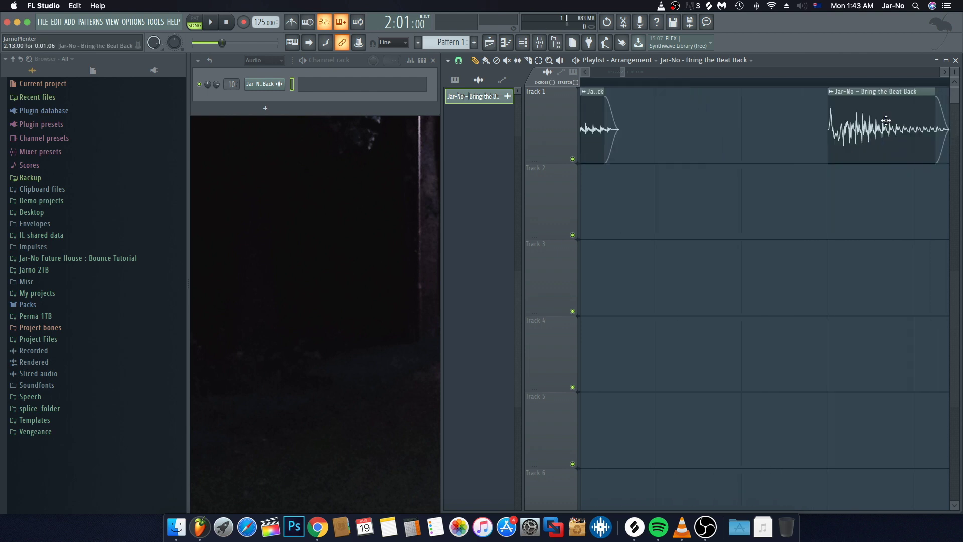
scroll(861, 129, "right", 3)
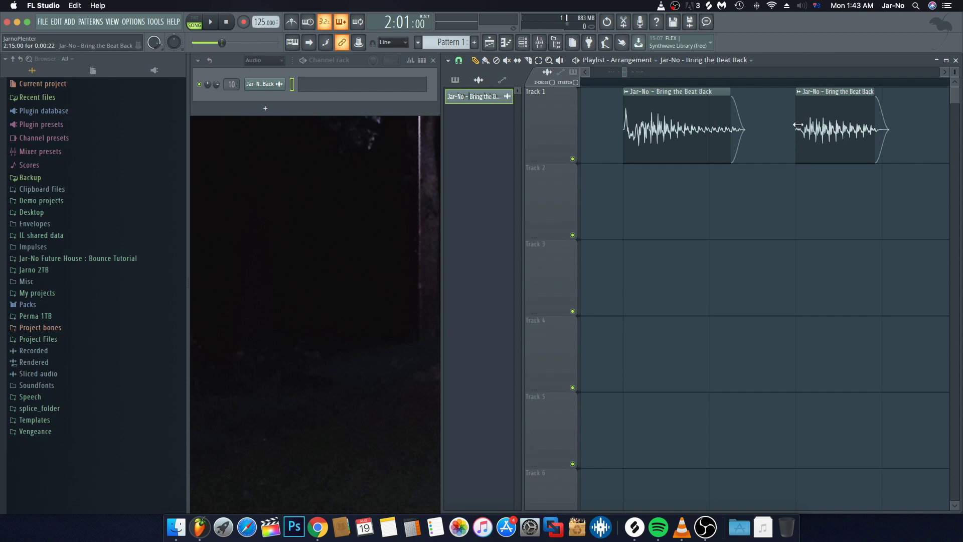
- Trim the silent start of the vocal hit at 3:05 and shorten it to a length of about 0:01:16
scroll(872, 125, "up", 3)
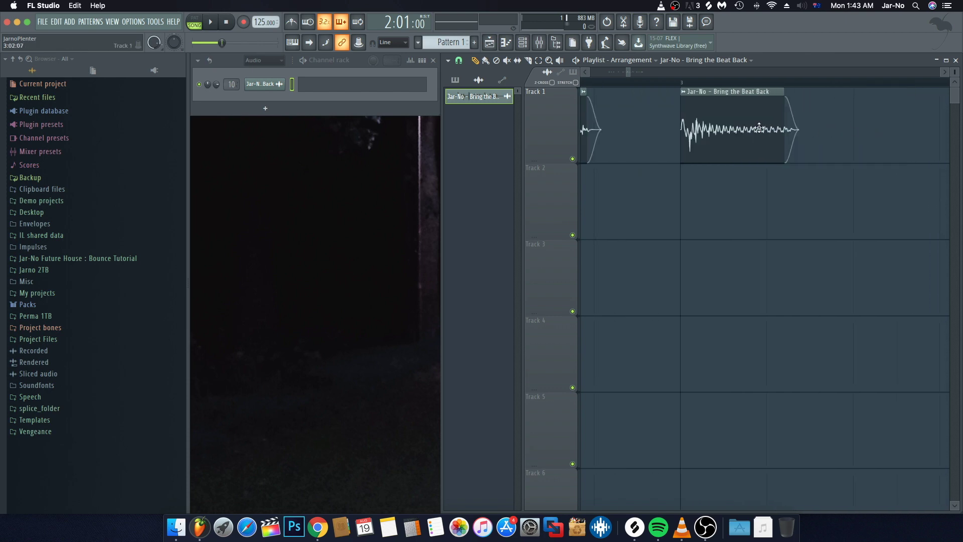
scroll(747, 130, "up", 2)
scroll(757, 130, "right", 3)
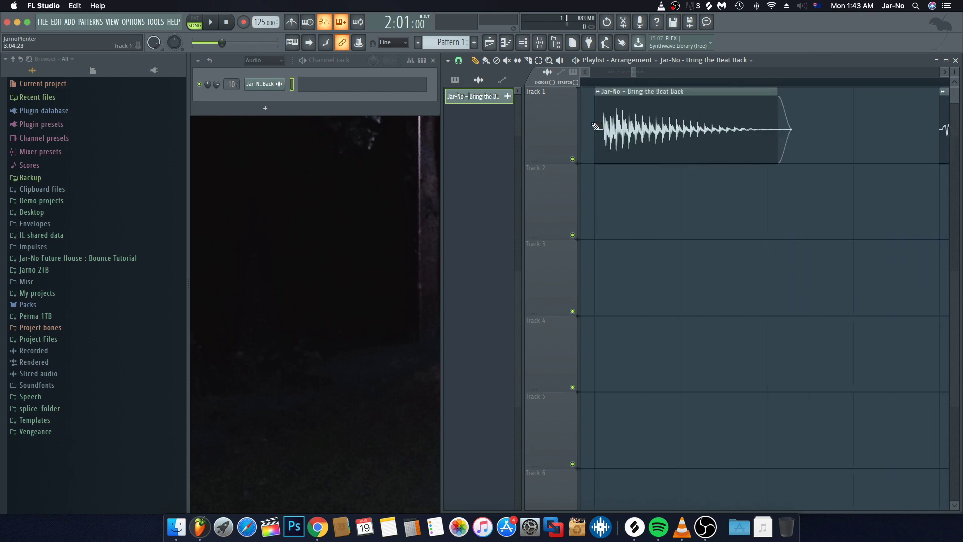
left_click_drag(594, 121, 612, 122)
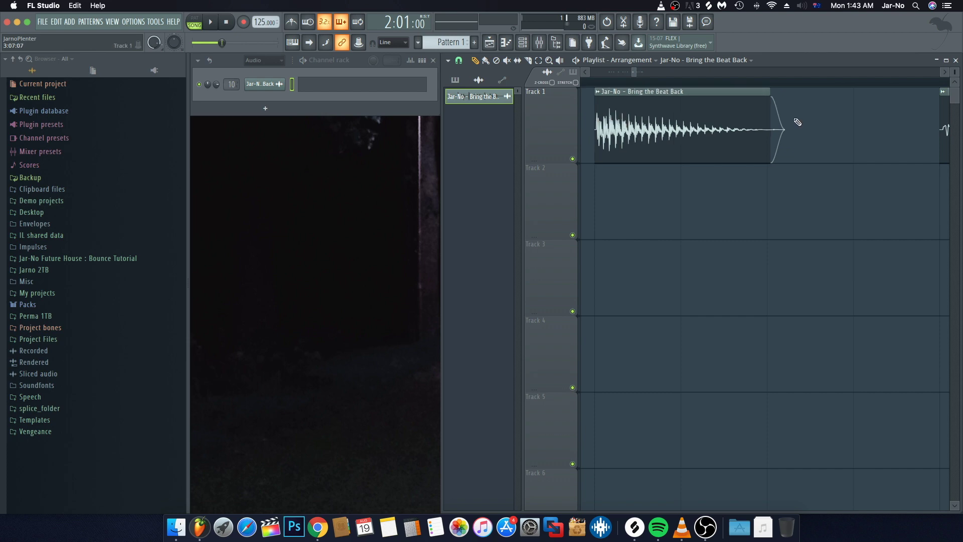
left_click_drag(767, 108, 740, 108)
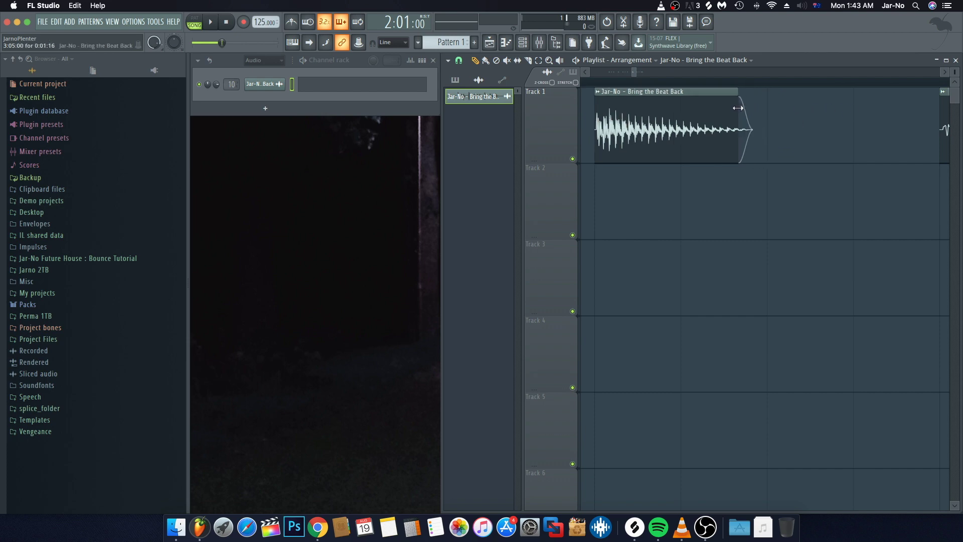
- Trim the silent start of the vocal hit at 3:09 and shorten the hit at 3:11 to about 0:00:21
scroll(747, 115, "right", 3)
scroll(750, 114, "right", 3)
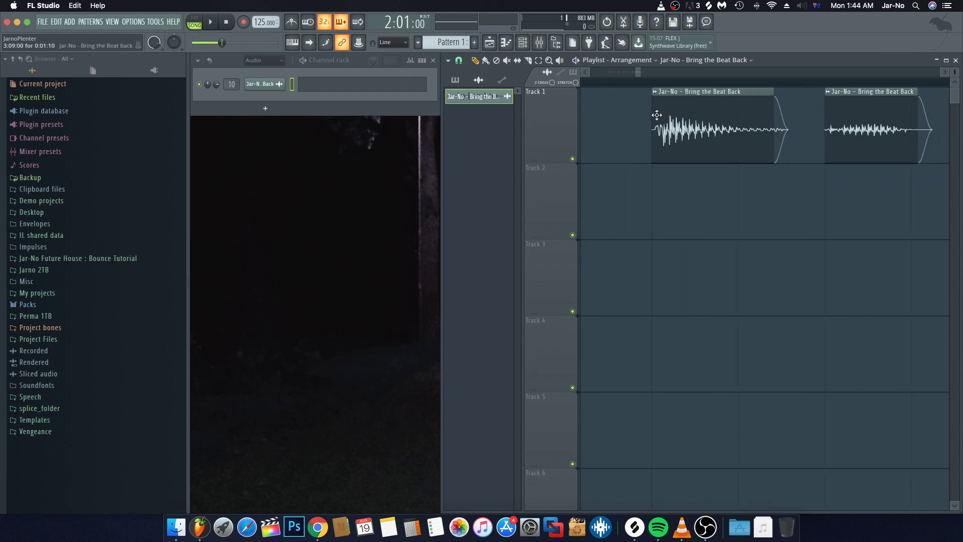
left_click_drag(652, 115, 662, 118)
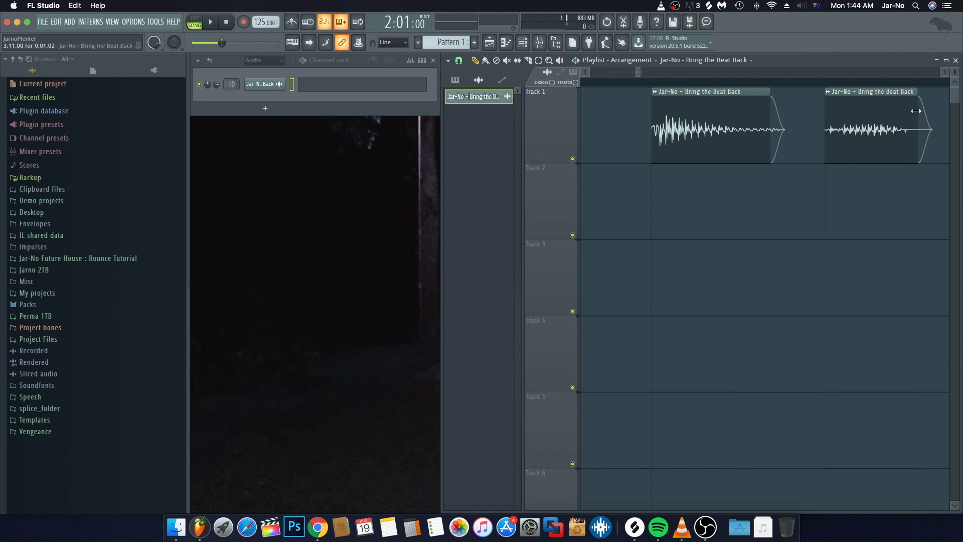
left_click_drag(916, 110, 898, 111)
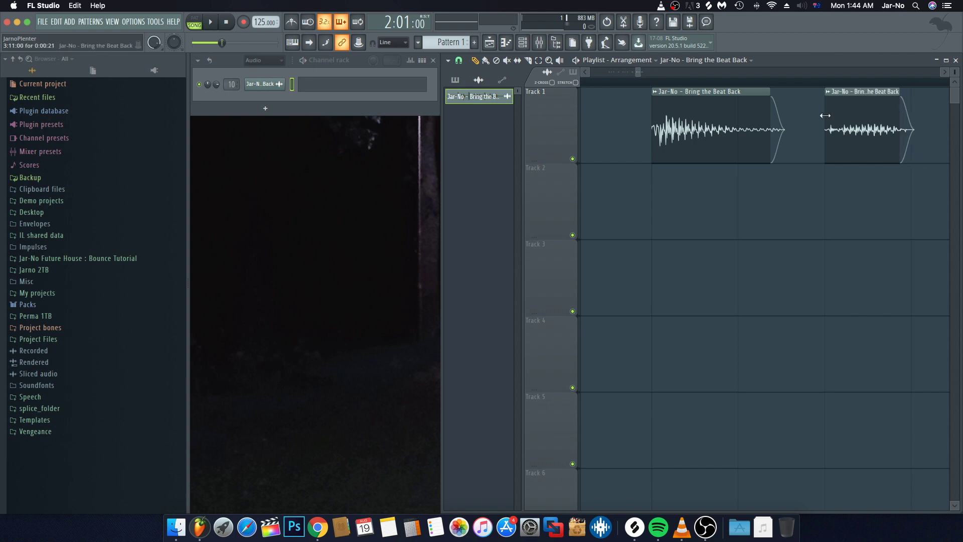
- Trim the silent start of the vocal hit at 3:13, keeping the clip's start on the grid
scroll(824, 115, "up", 2)
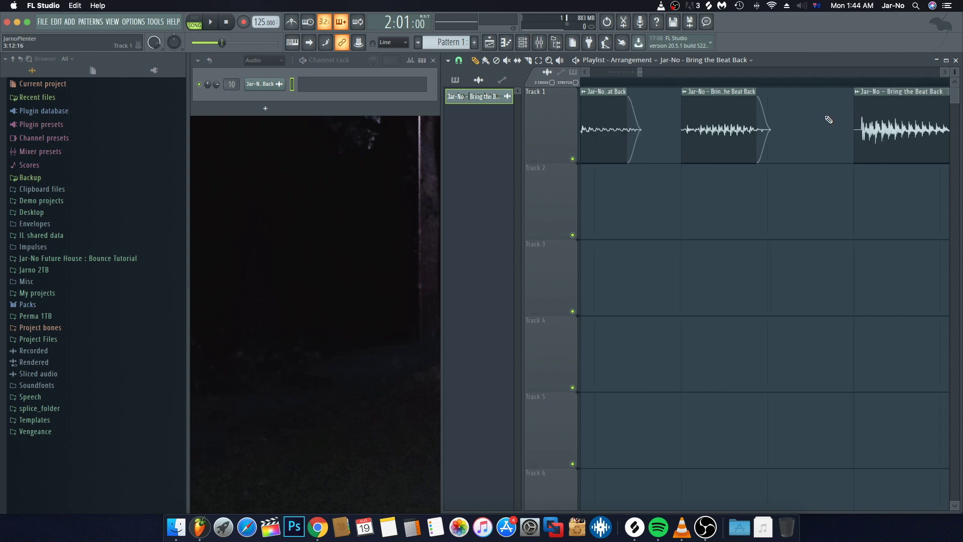
right_click(825, 120)
scroll(753, 122, "down", 3)
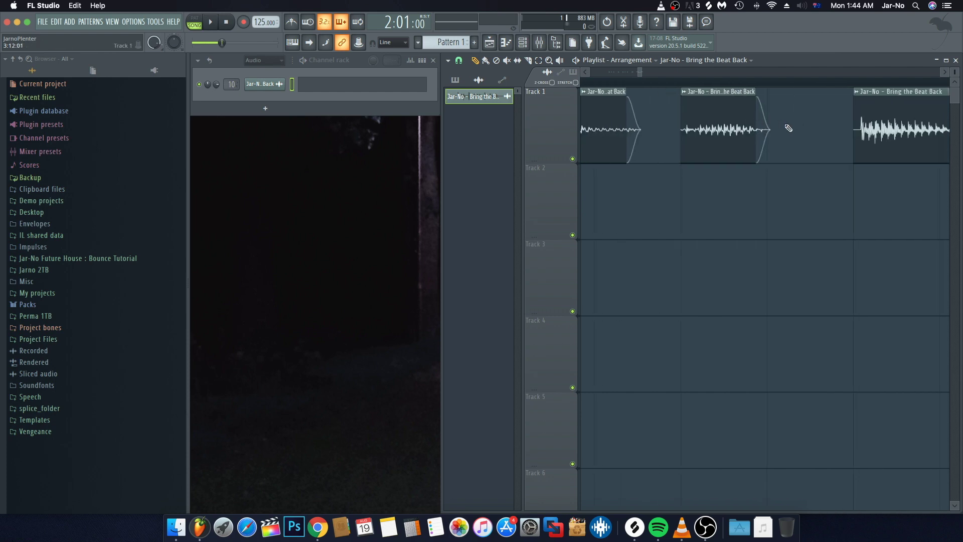
left_click_drag(880, 117, 828, 116)
- Set the playlist time selection from bar 2 to bar 4 and play the trimmed vocal chops
scroll(871, 117, "right", 2)
scroll(871, 117, "right", 2)
scroll(842, 84, "down", 1)
scroll(840, 82, "down", 6)
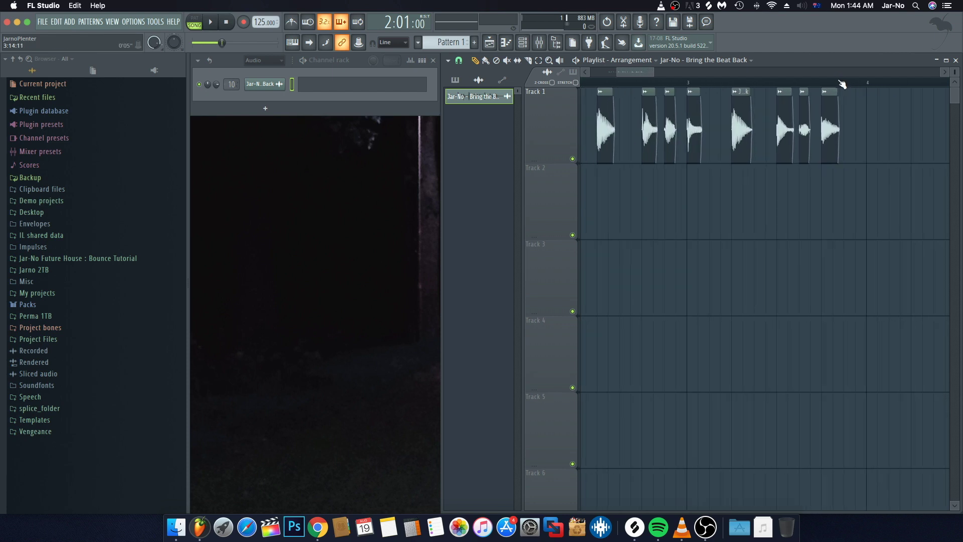
left_click_drag(839, 83, 667, 84)
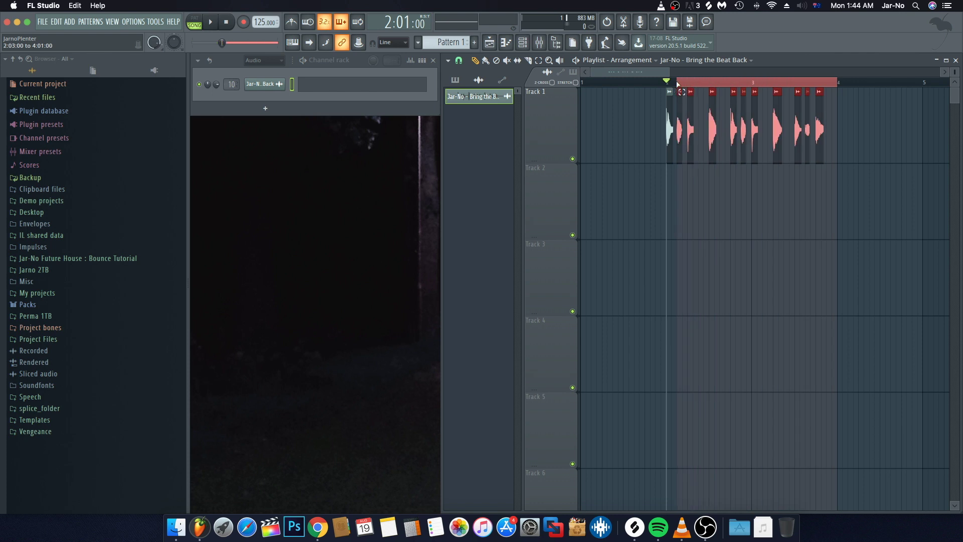
left_click(766, 213)
key("space")
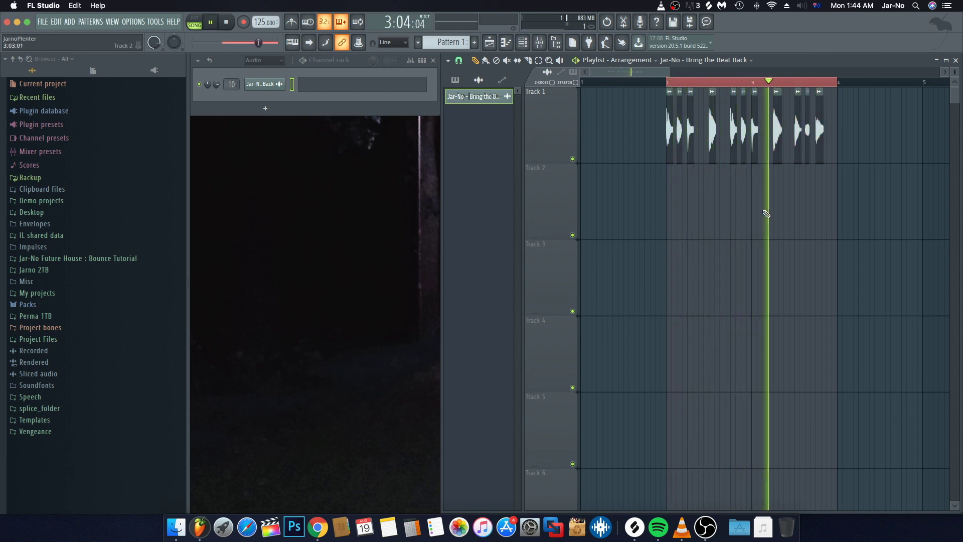
key("space")
- Lengthen the tails of the vocal hits at 2:09 and 3:05 and play the loop to check them
scroll(717, 87, "up", 3)
scroll(717, 86, "up", 3)
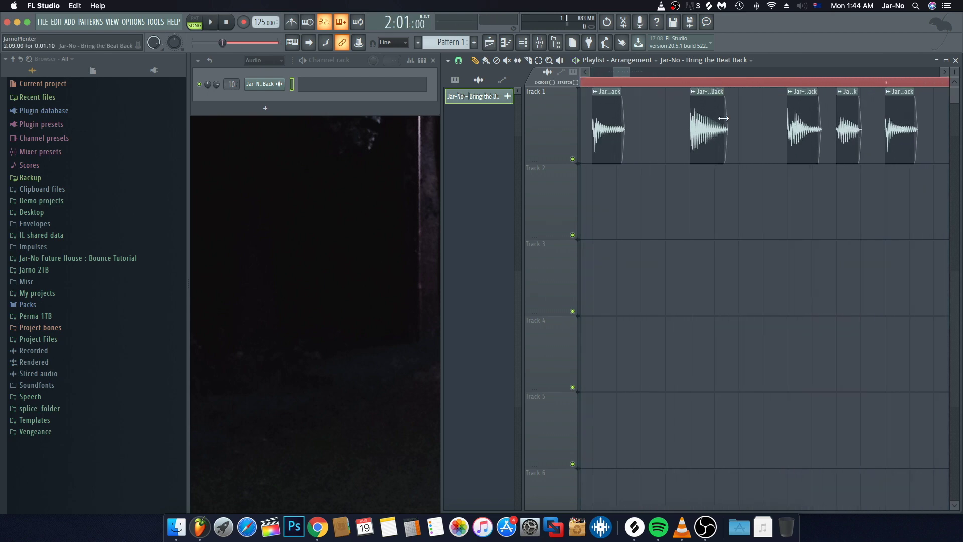
left_click_drag(722, 110, 742, 110)
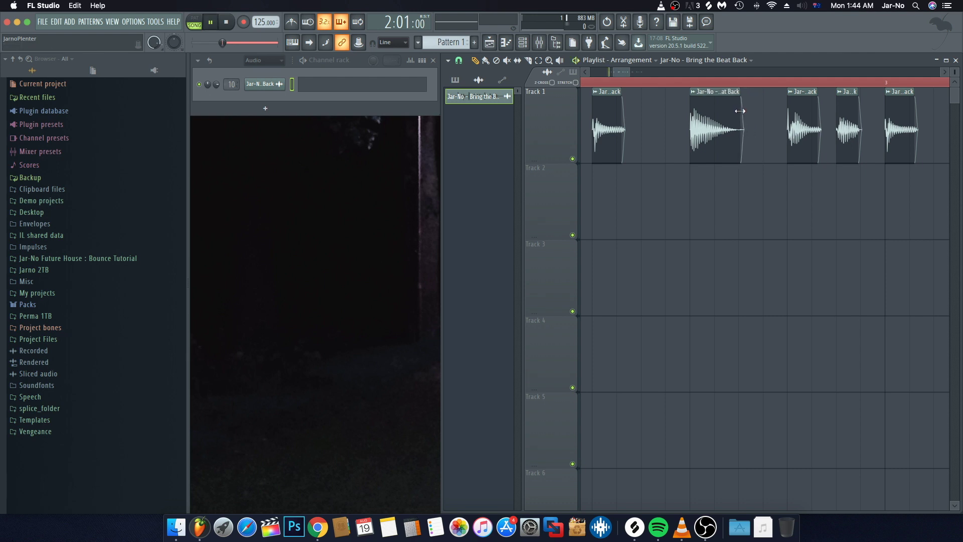
key("space")
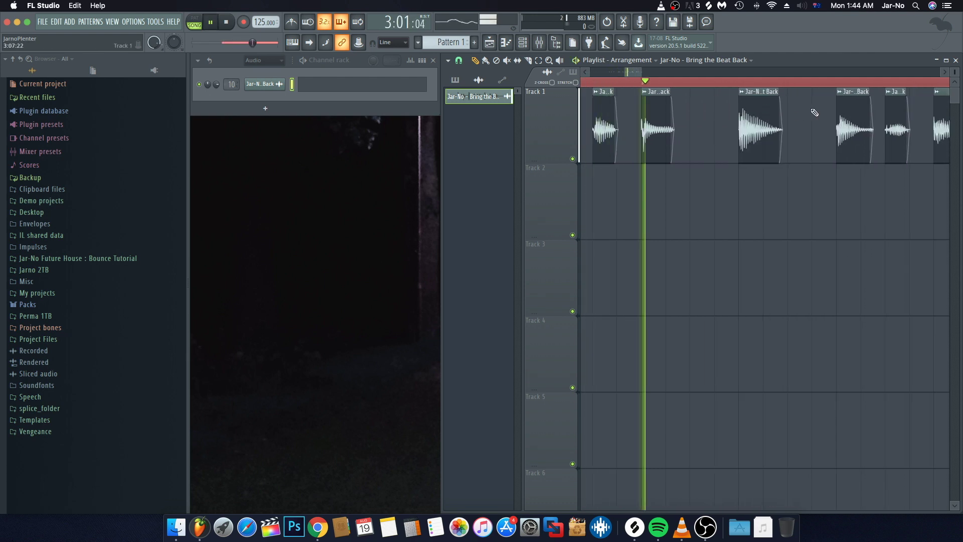
key("space")
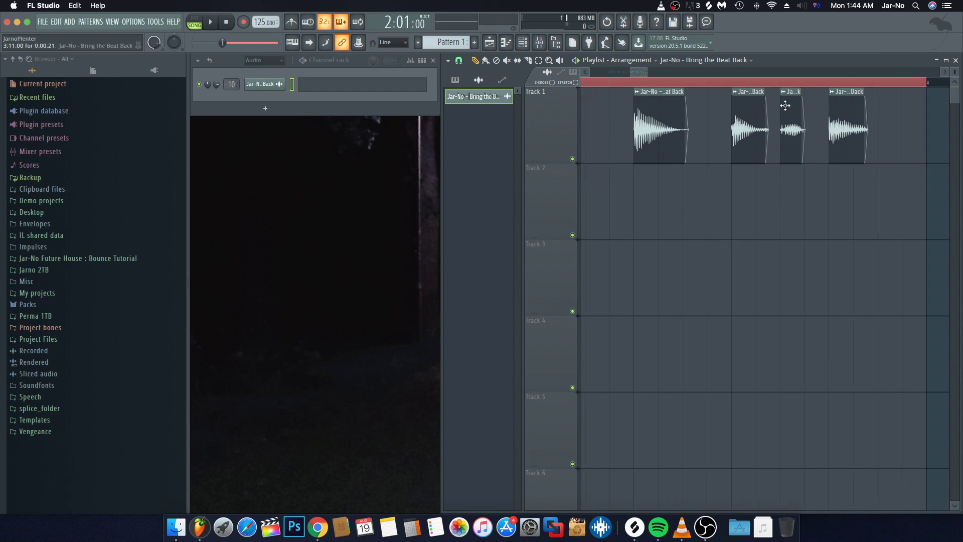
- Lengthen the final vocal hit at 3:13 to a length of about 0:02:03 and play the loop again
mouse_move(850, 100)
left_mouse_down()
mouse_move(874, 100)
mouse_move(838, 100)
mouse_move(861, 100)
left_mouse_up()
key("space")
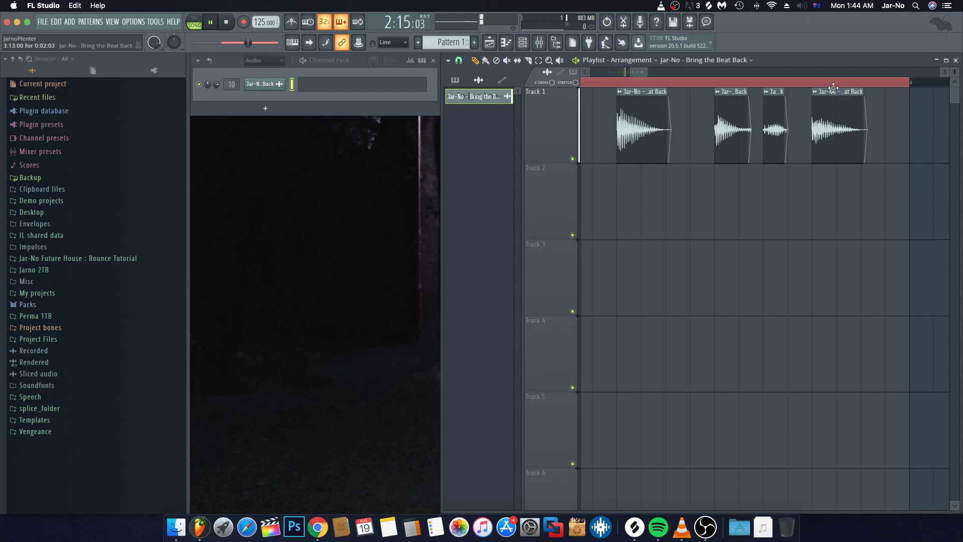
key("space")
key("super+alt+z")
key("super+alt+z")
key("super+alt+z")
key("super+alt+z")
key("super+alt+z")
key("super+alt+z")
scroll(803, 83, "down", 1)
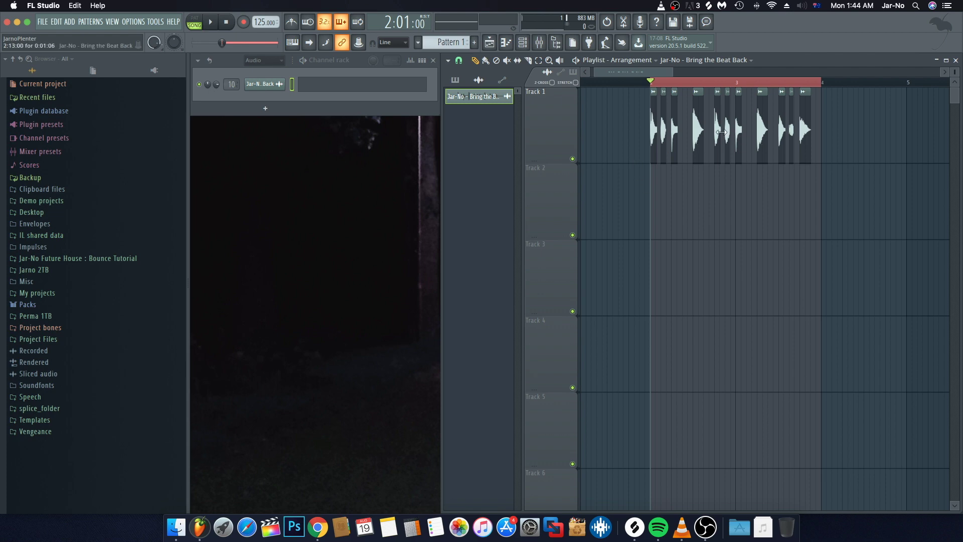
key("super+r")
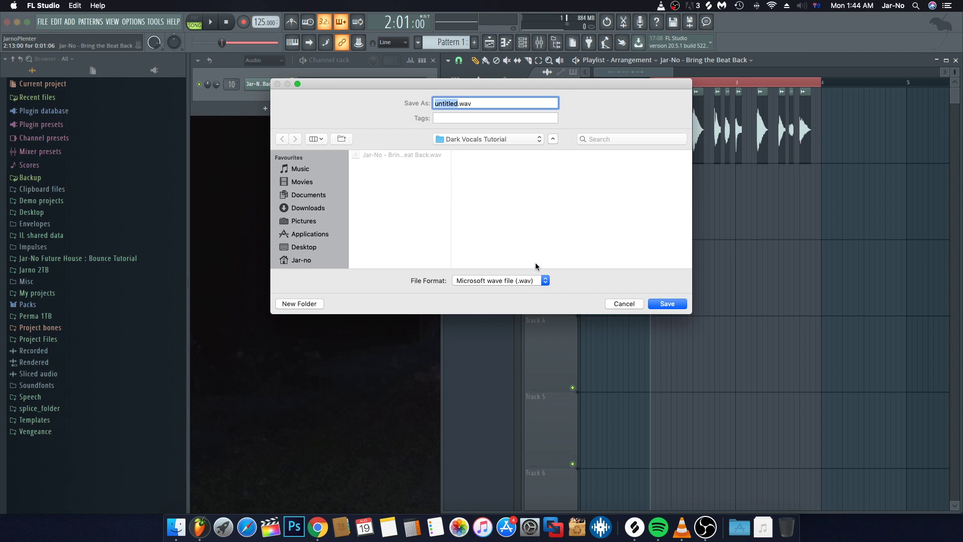
left_click(624, 303)
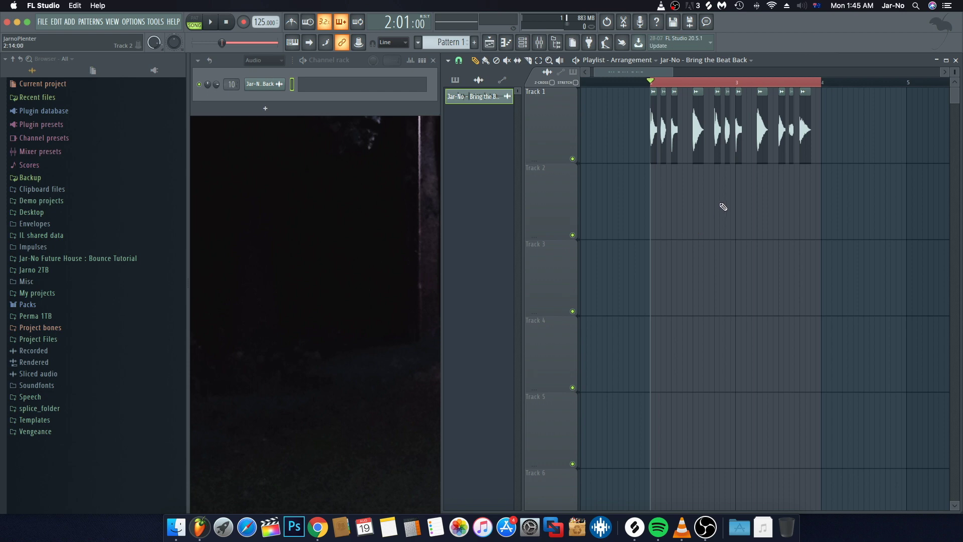
- Render the selected bars to a WAV file named "Jar-No - Bring the Beat Back fixed.wav" in the Dark Vocals Tutorial folder
key("super+r")
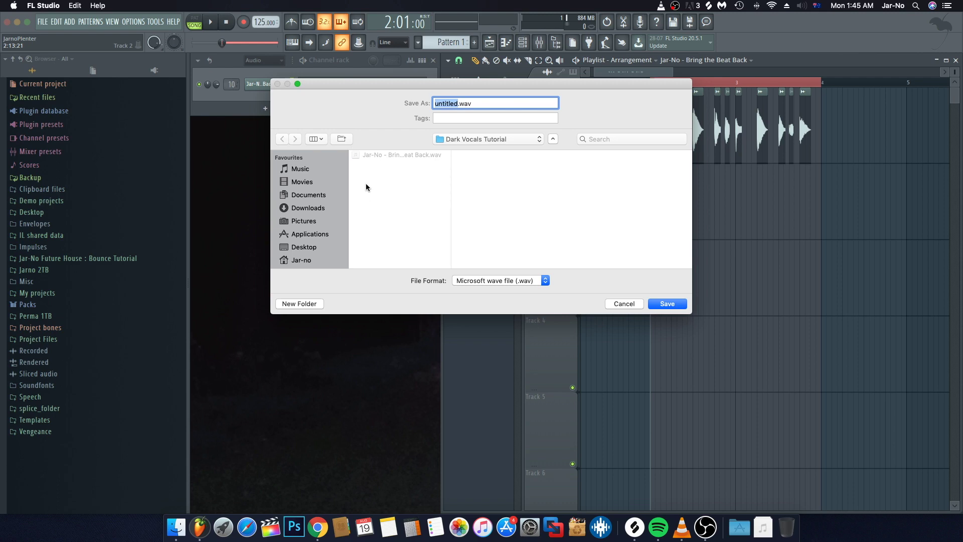
left_click(380, 155)
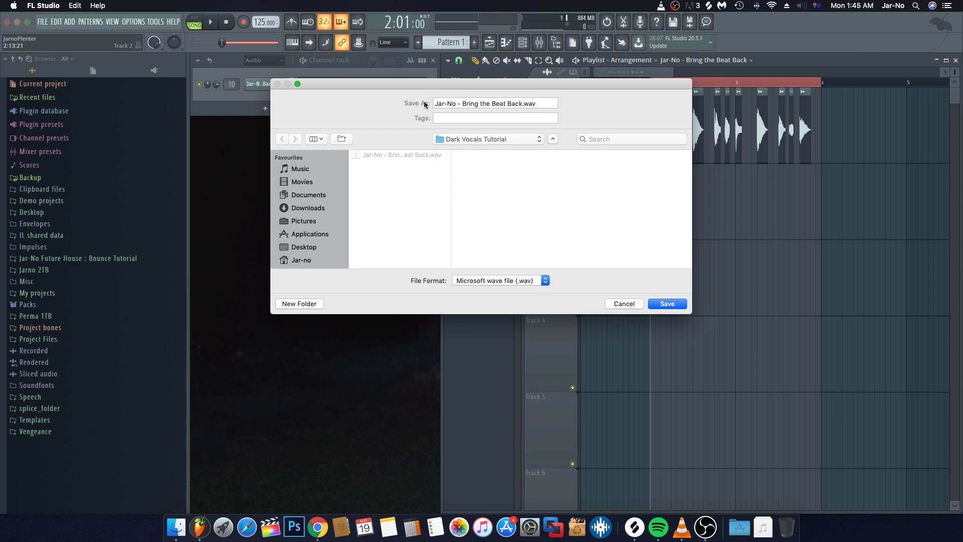
left_click(523, 103)
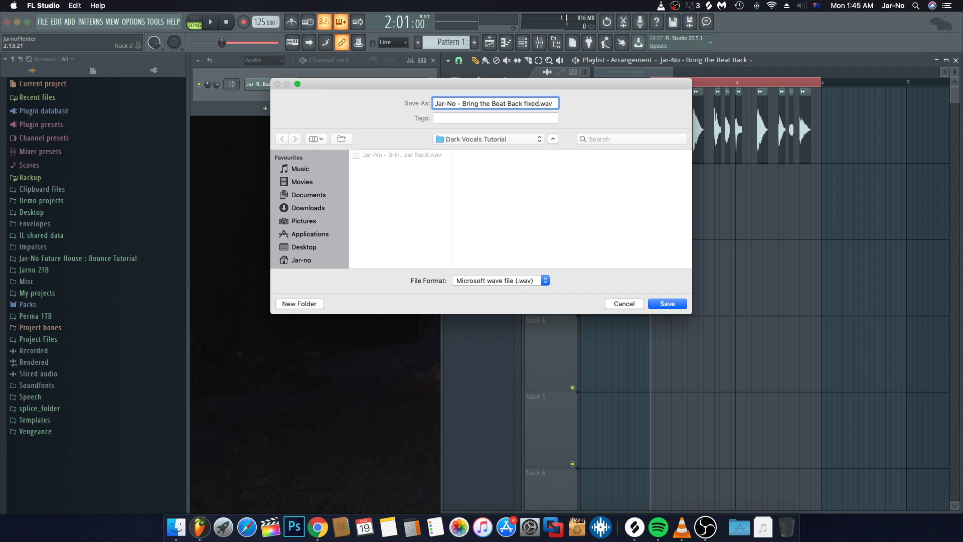
key("Return")
left_click(554, 397)
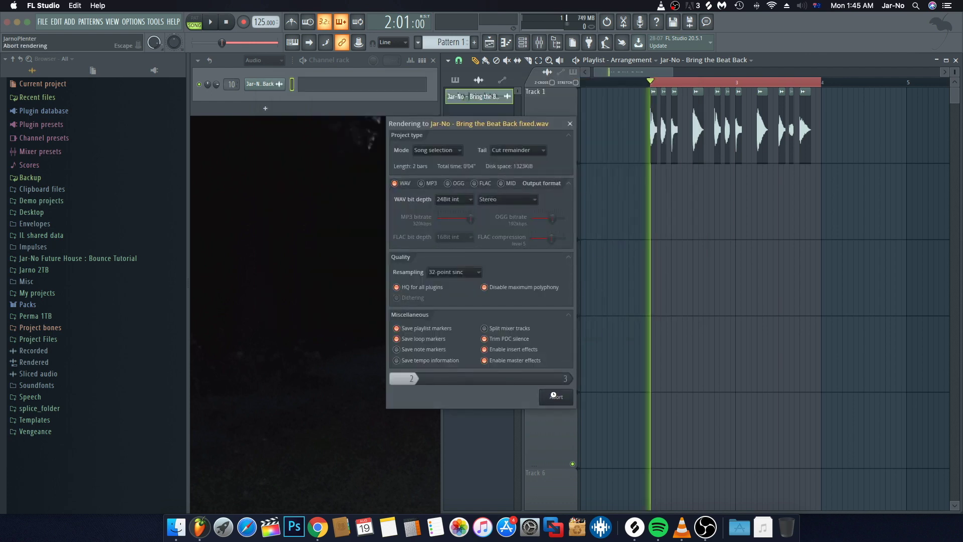
- Place the rendered "fixed" vocal file from the Dark Vocals Tutorial project folder on Track 2 at the start of bar 2
left_click(86, 339)
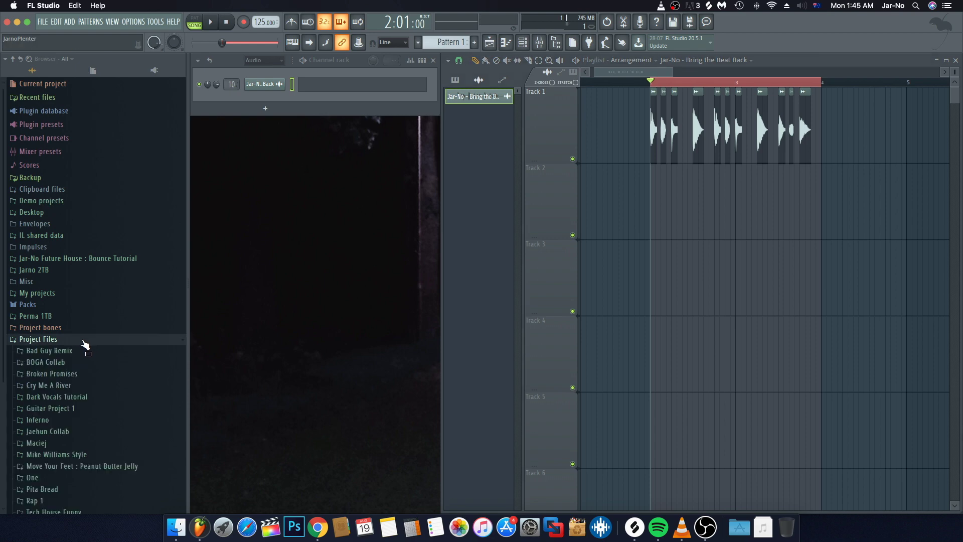
left_click(75, 399)
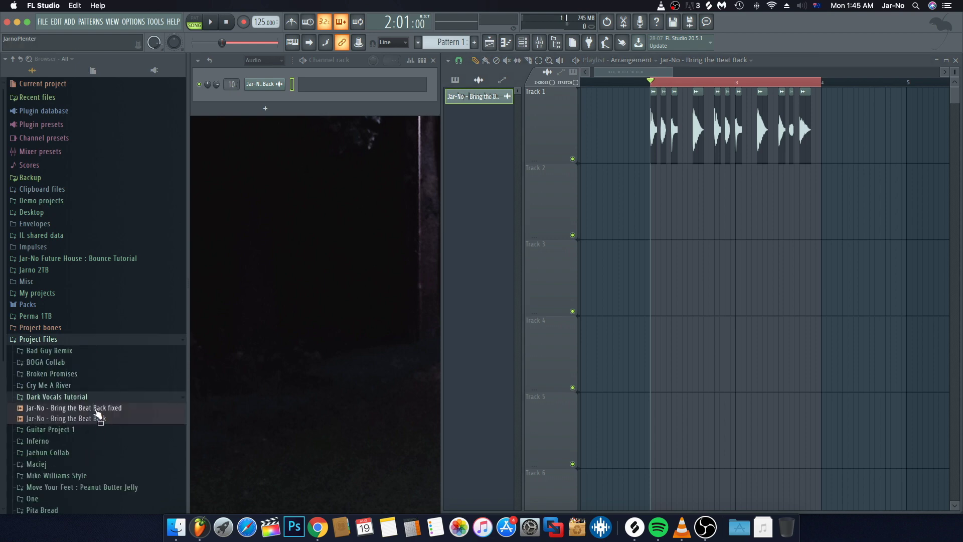
left_click(77, 407)
left_click_drag(77, 406, 666, 206)
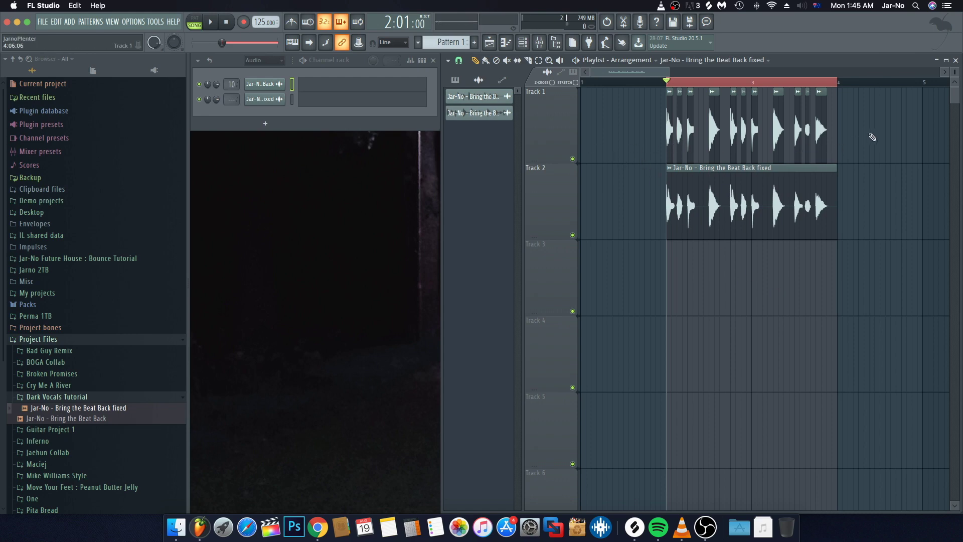
- Delete the original vocal chops from Track 1, move the rendered clip there at bar 2, and play it
right_click(822, 131)
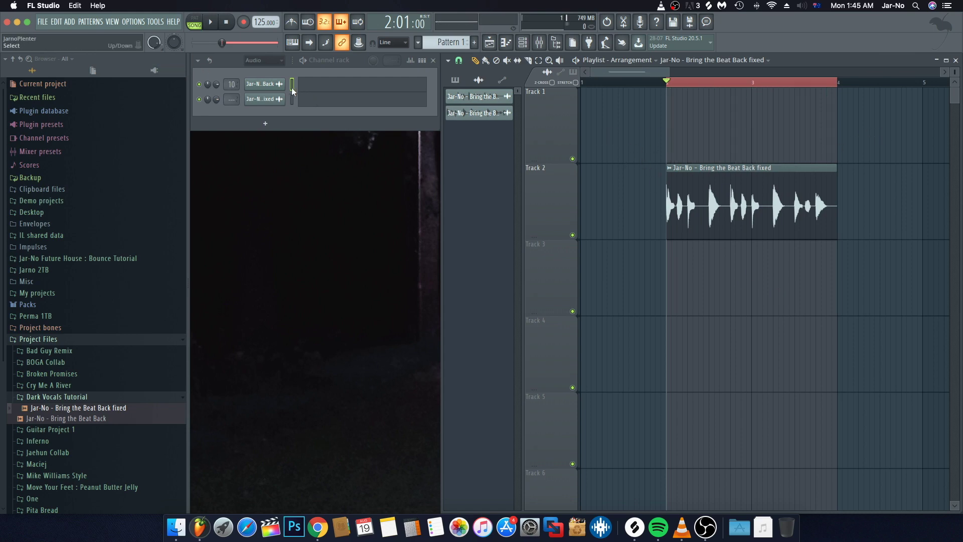
right_click(278, 86)
left_click(233, 68)
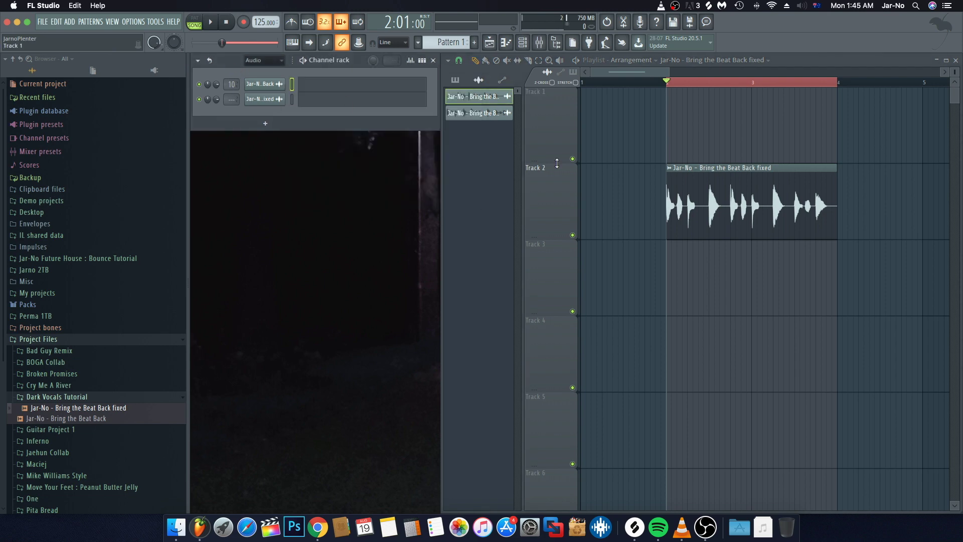
left_click_drag(719, 172, 705, 94)
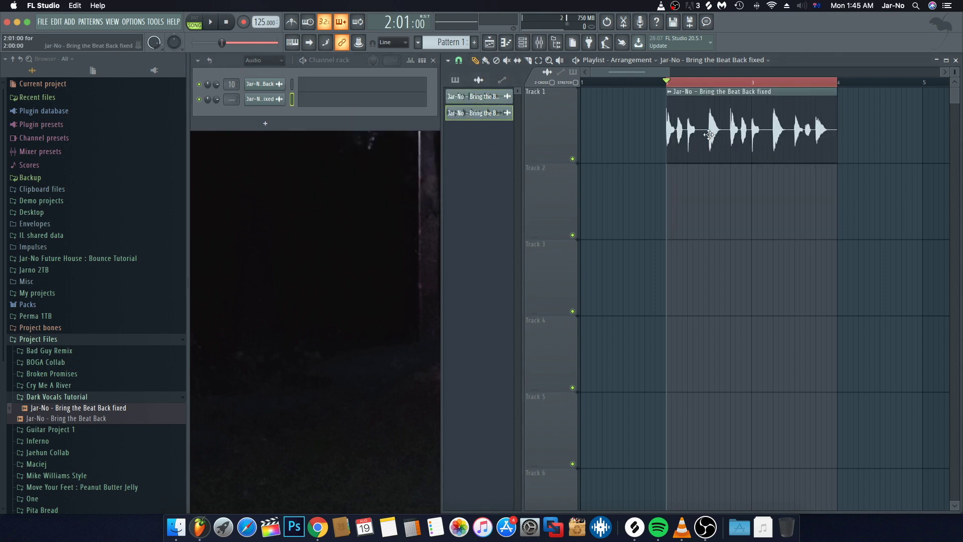
key("space")
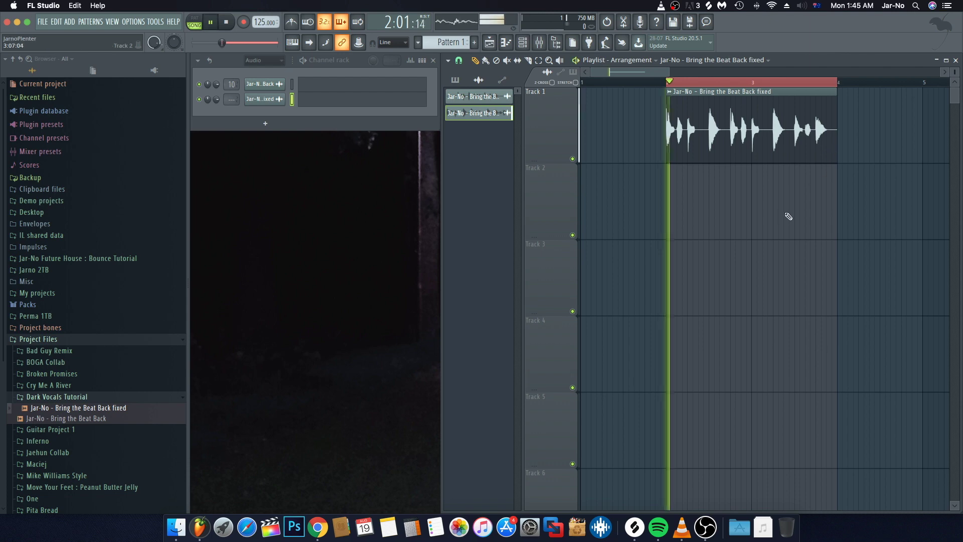
- Stop playback and route the rendered vocal clip's channel to mixer track 10
scroll(725, 89, "down", 4)
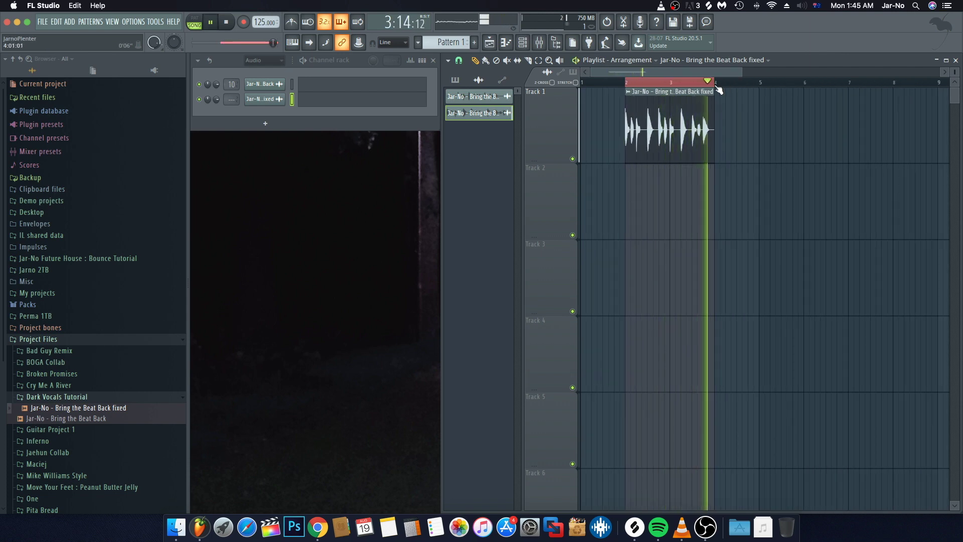
key("space")
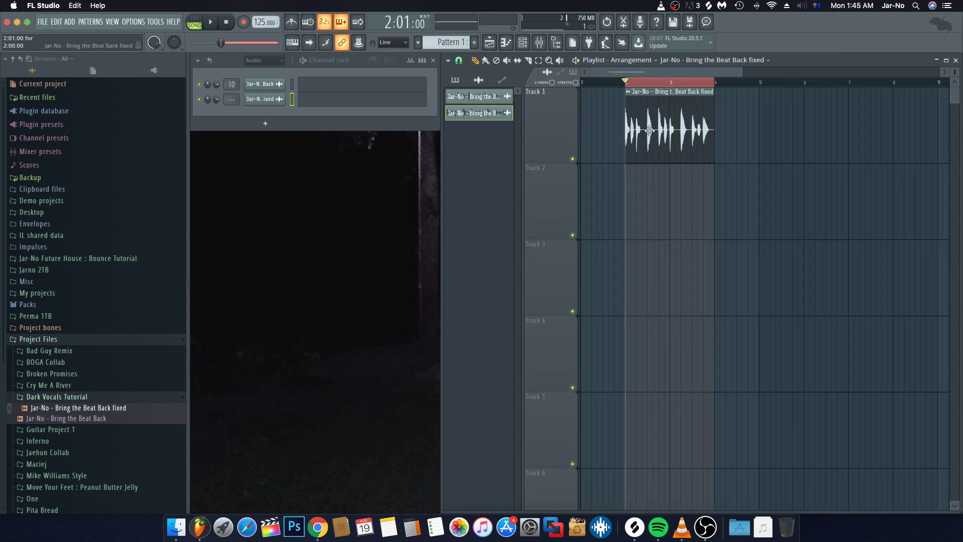
key("F9")
left_click(575, 159)
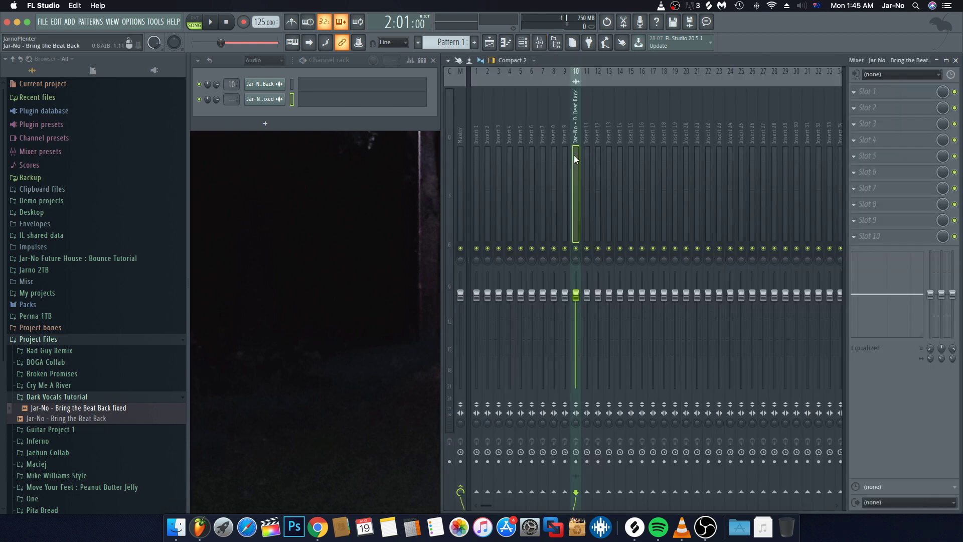
key("F9")
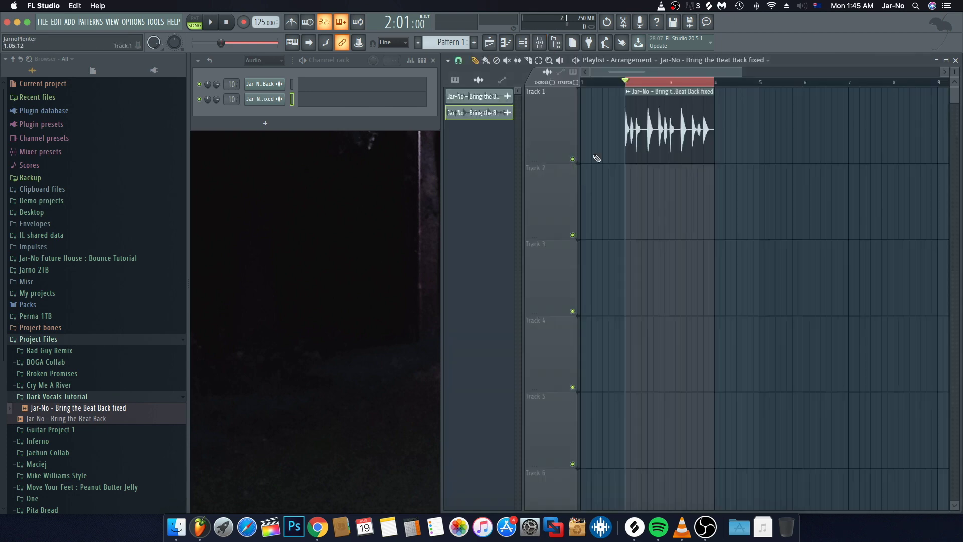
- Place a second copy of the rendered vocal on Track 2 at bar 2 and make it unique
left_click(629, 194)
scroll(628, 172, "down", 3)
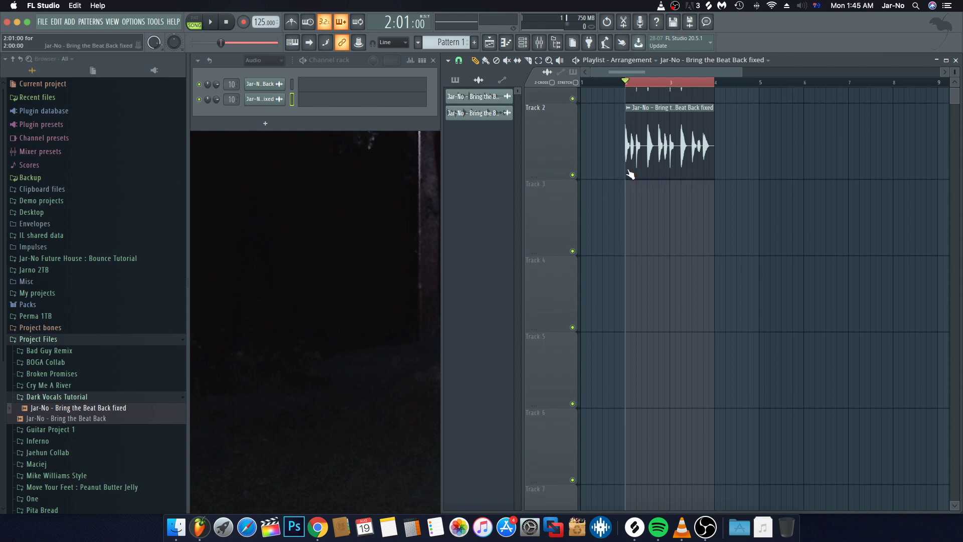
left_click(628, 104)
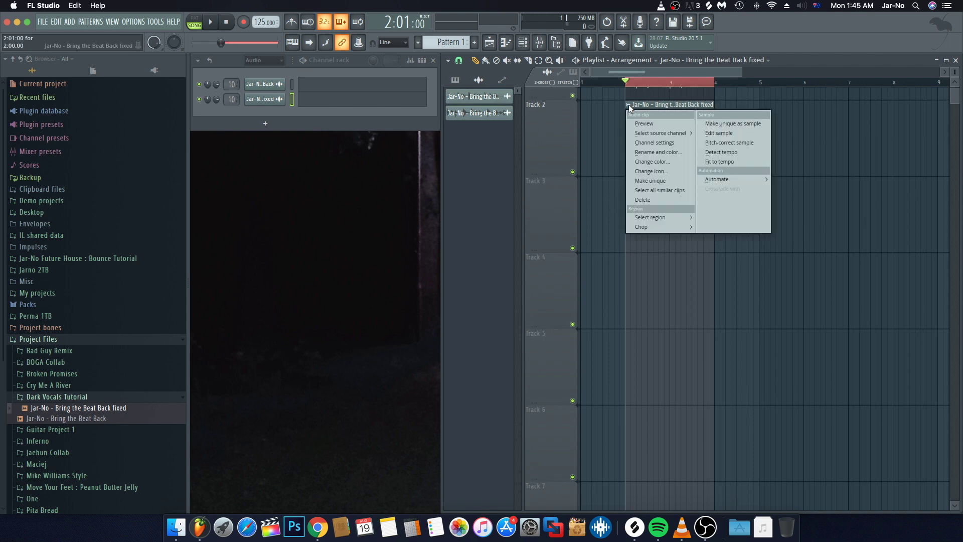
left_click(650, 181)
scroll(694, 211, "up", 2)
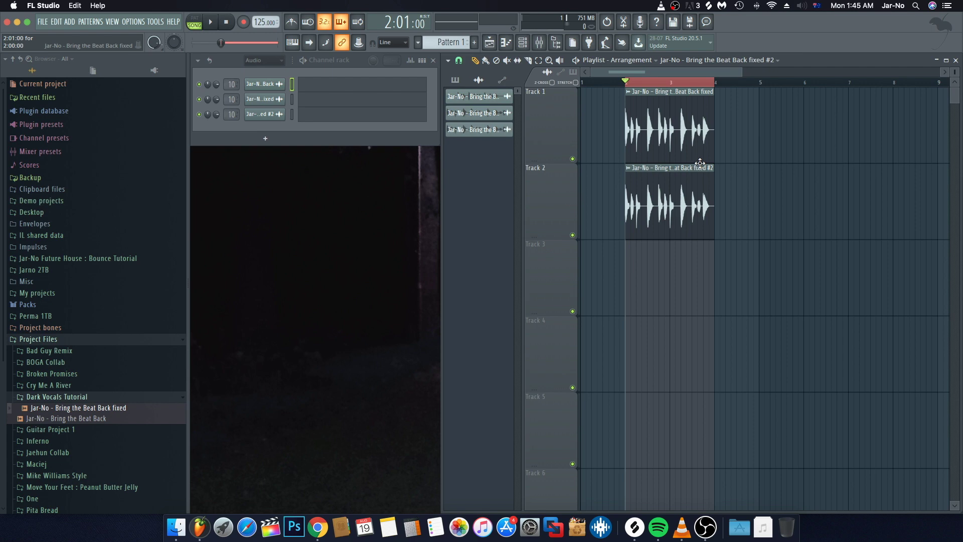
- Route the unique vocal copy's channel to mixer track 12
left_click(539, 42)
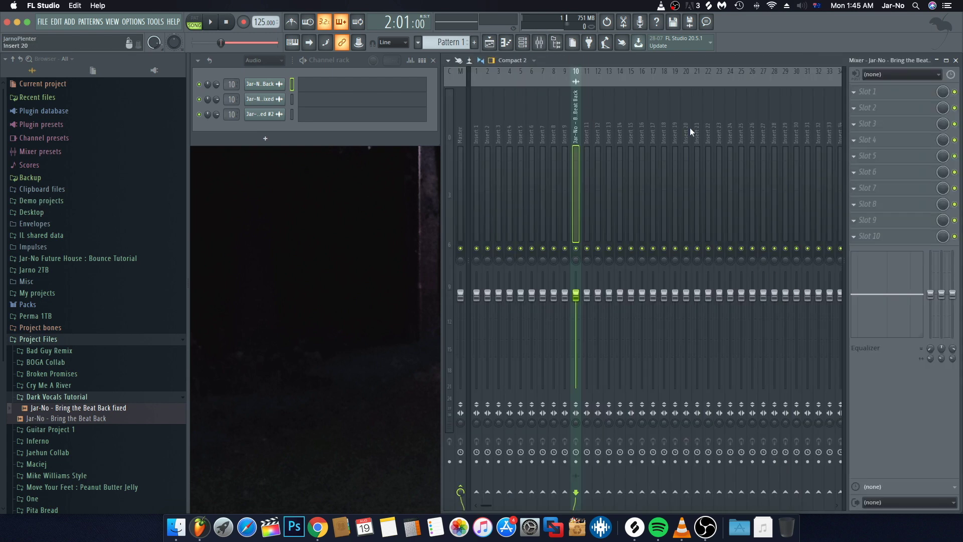
left_click(278, 117)
left_click(596, 151)
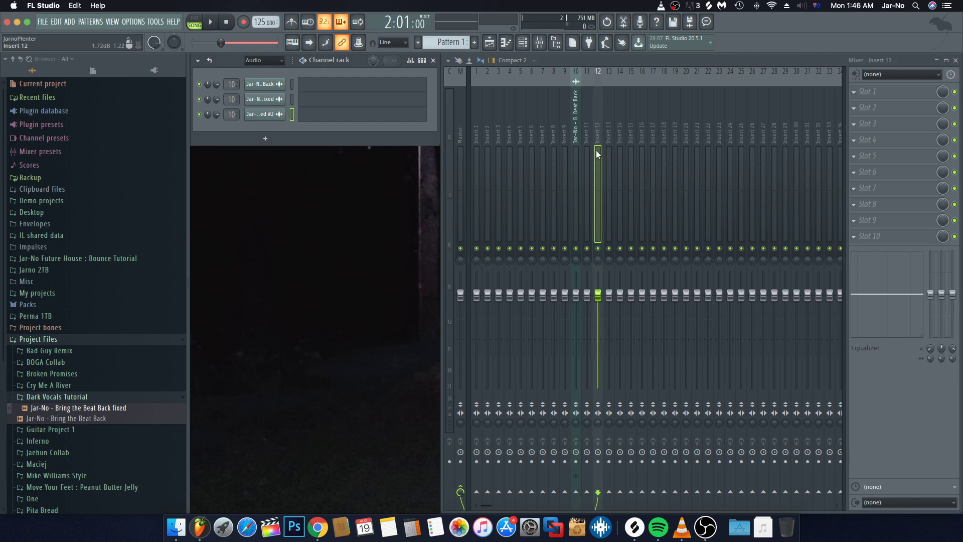
key("ctrl+l")
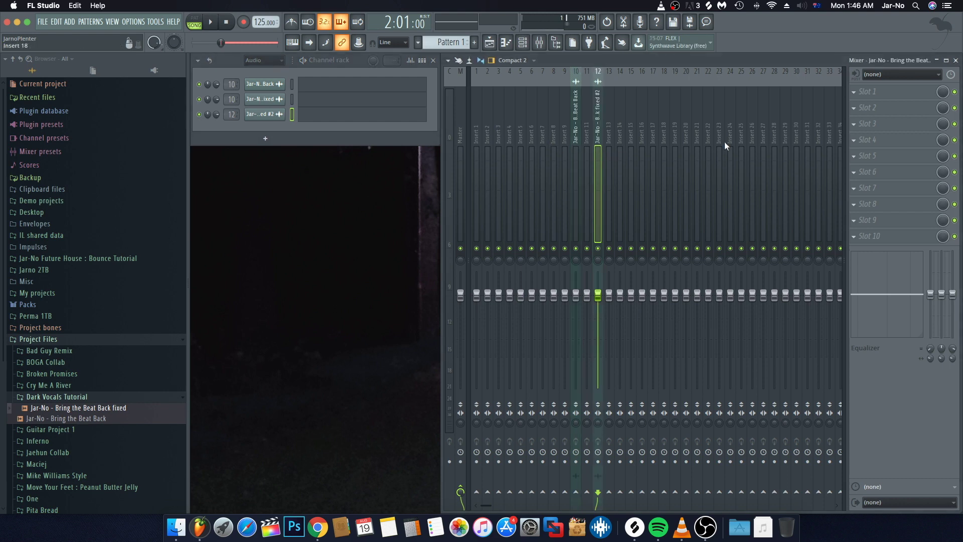
- Solo mixer track 10, select it, and return to the playlist
right_click(576, 248)
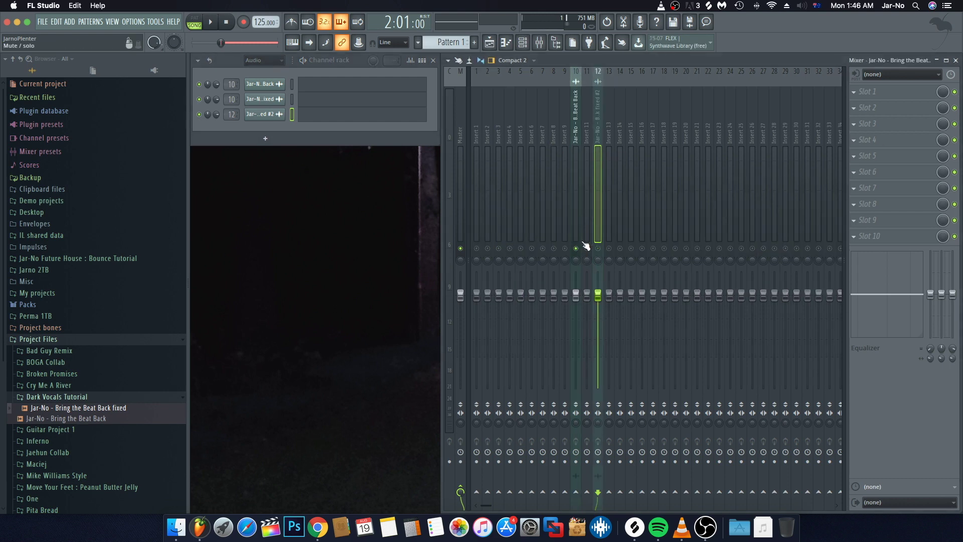
left_click(576, 215)
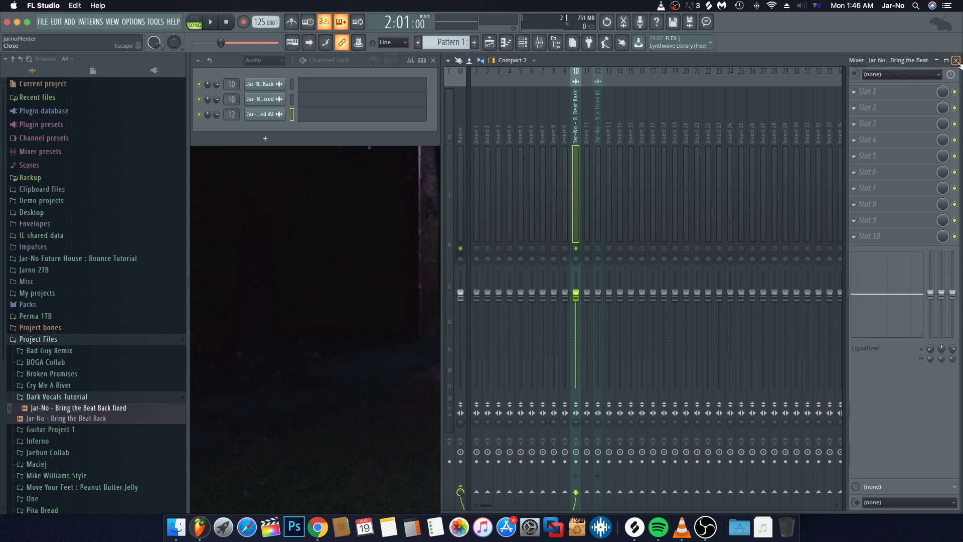
key("F5")
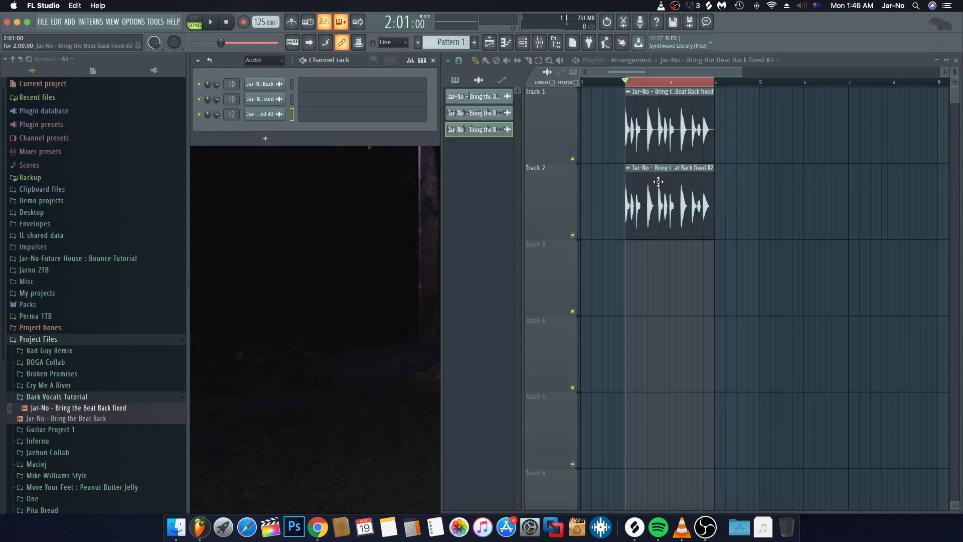
- In the Track 1 vocal clip's channel settings, set the time-stretching mode to Stretch and the pitch range to 12 semitones
double_click(656, 121)
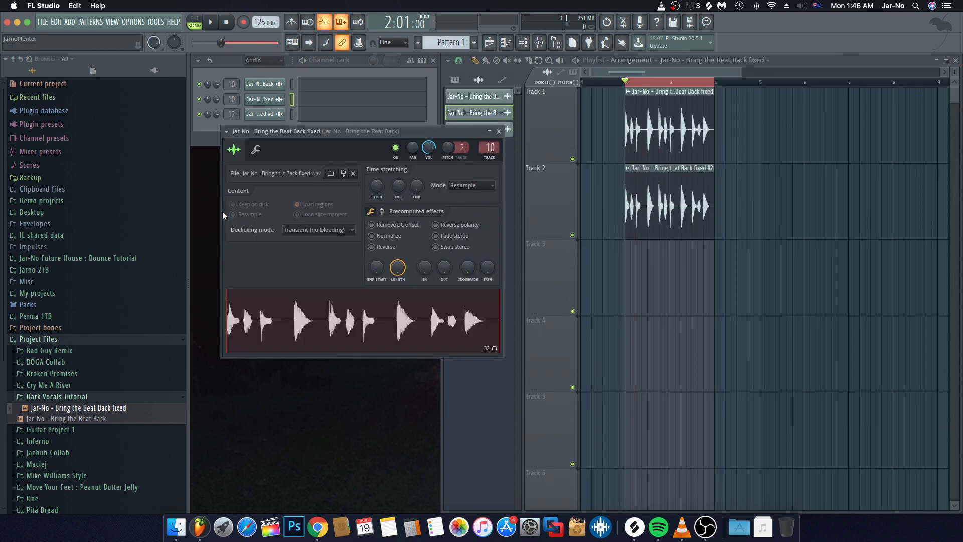
left_click(466, 186)
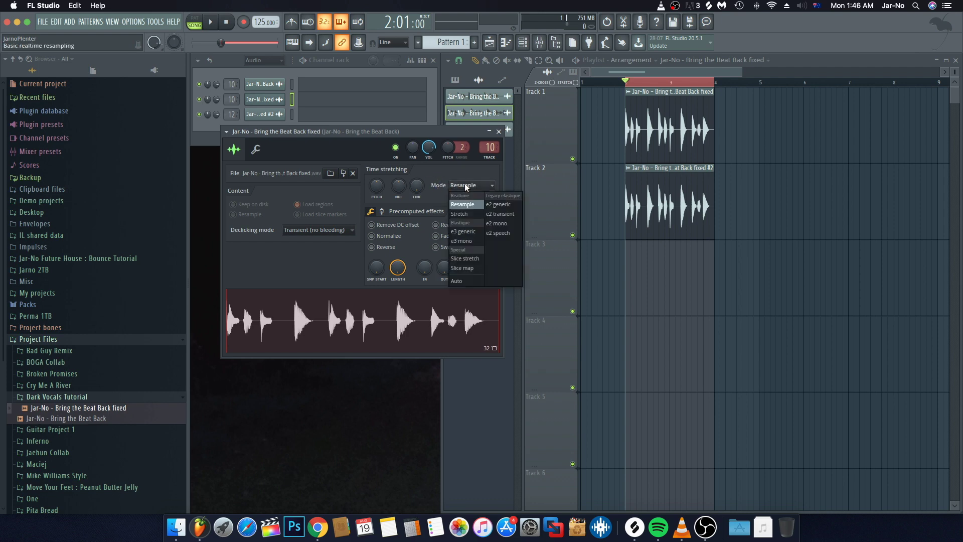
left_click(468, 217)
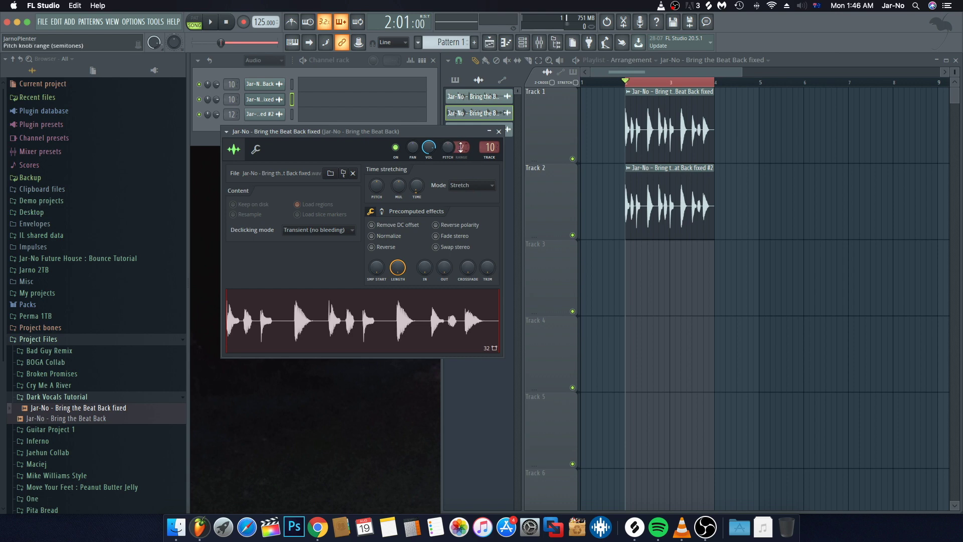
scroll(459, 147, "up", 1)
- Try the Resample stretching mode on the Track 1 vocal and audition it with the channel pitch raised
left_click(464, 185)
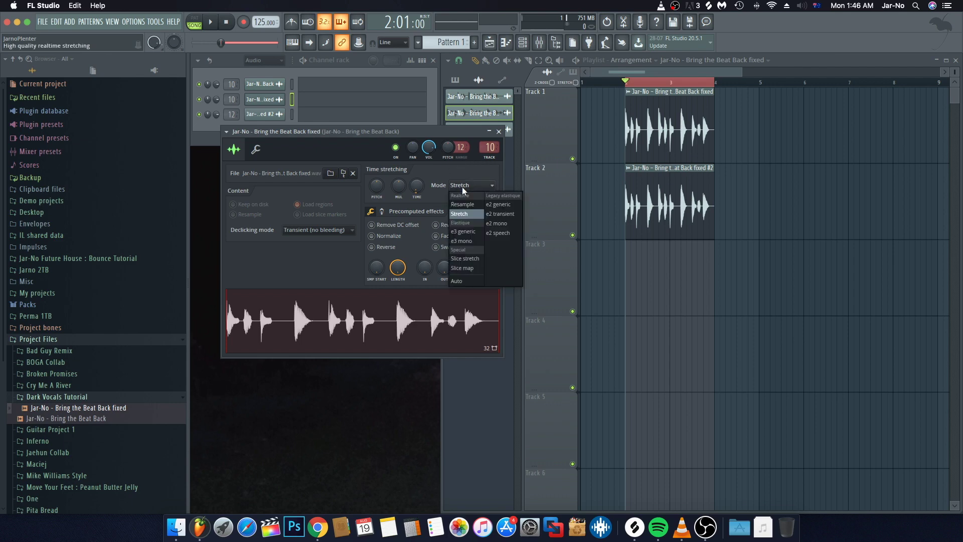
left_click(463, 205)
right_click(417, 189)
left_click(447, 179)
left_click_drag(446, 147, 447, 191)
left_click_drag(448, 146, 452, 155)
key("space")
key("space")
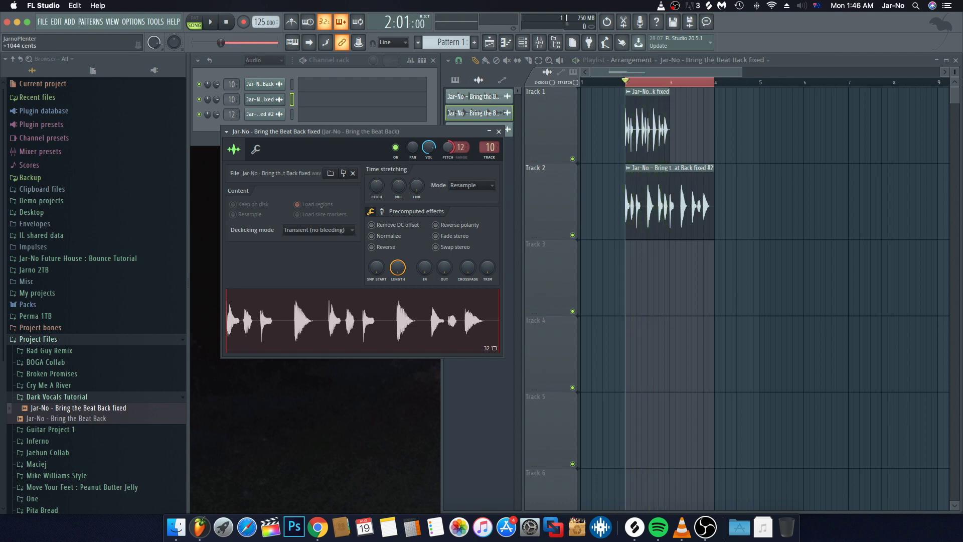
- Lower the Track 1 vocal's channel pitch to the bottom of its 12-semitone range and audition it
left_click_drag(452, 155, 450, 146)
key("space")
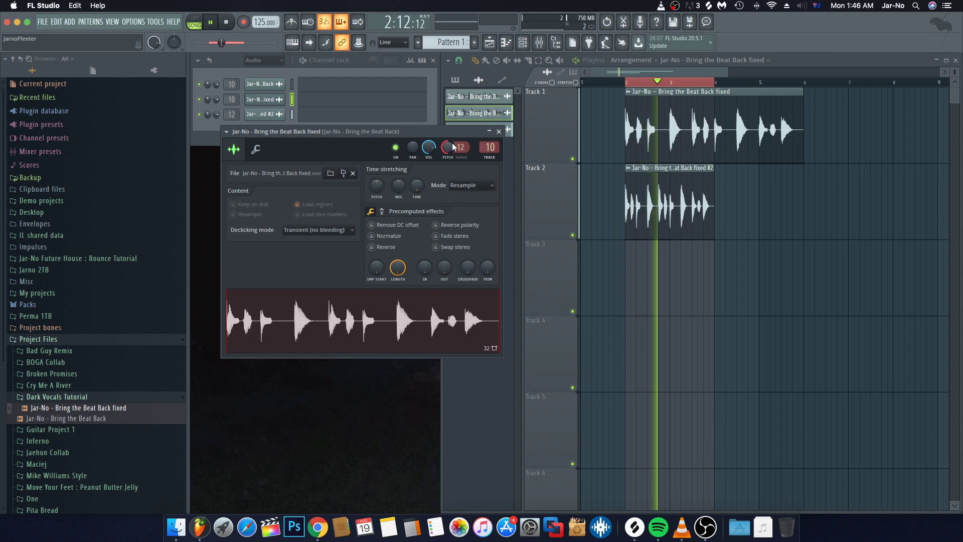
key("space")
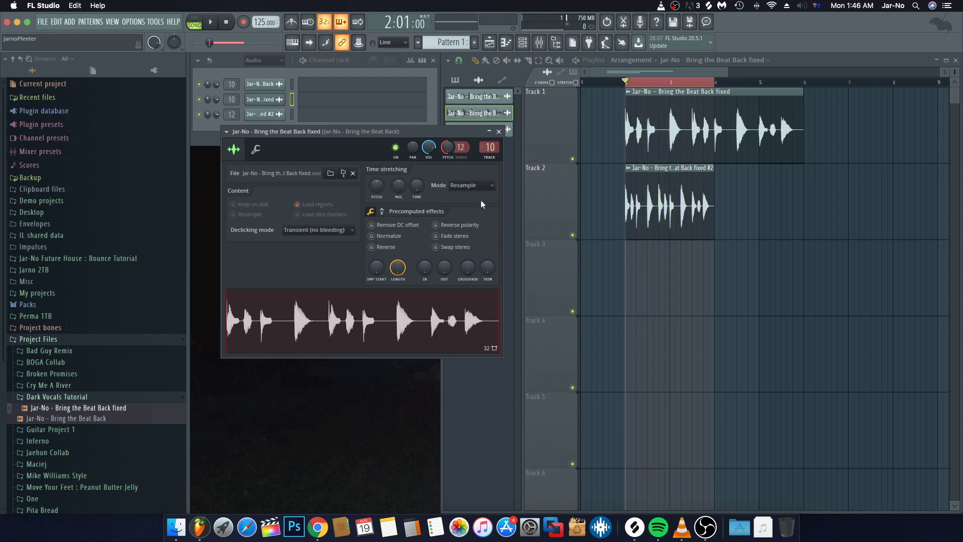
- Set the pitched-down vocal's time-stretching mode to Stretch, play the loop, and close the channel settings
left_click(466, 186)
left_click(469, 213)
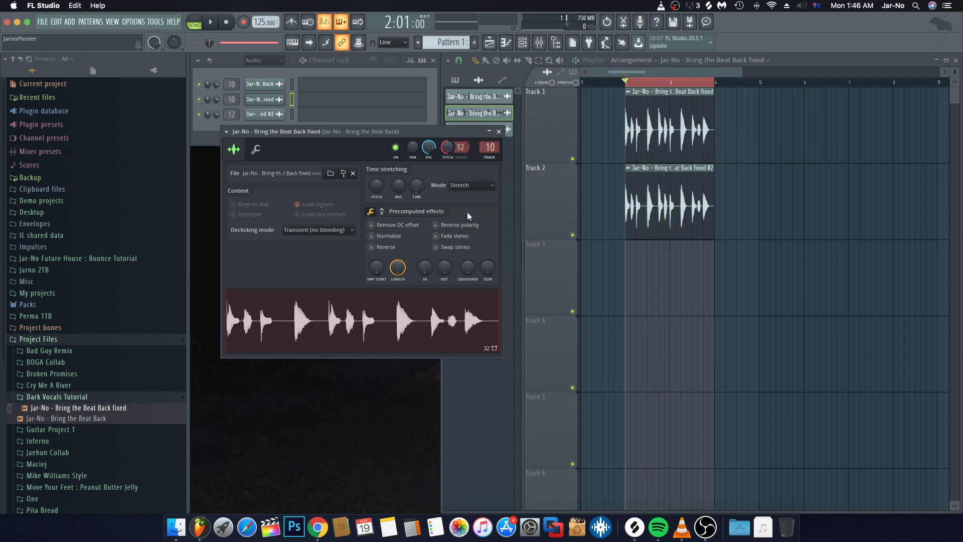
key("space")
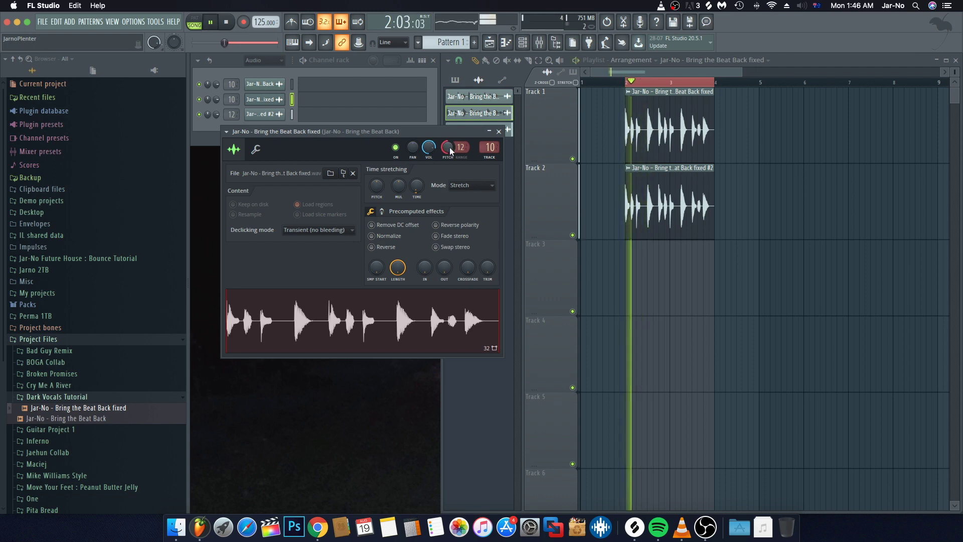
key("space")
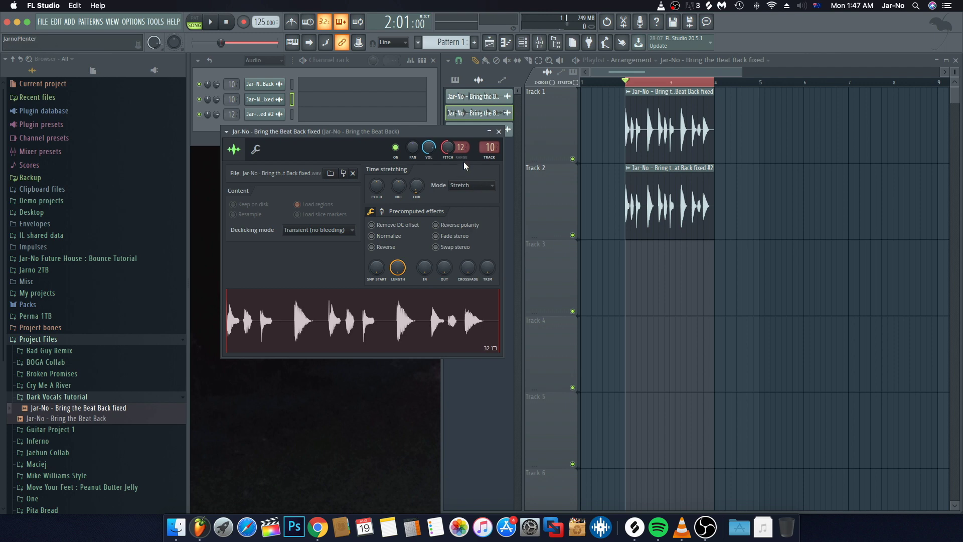
left_click(498, 132)
- Load Fruity Compressor in slot 1 of mixer track 10 and apply its Leveler 1 preset
left_click(539, 42)
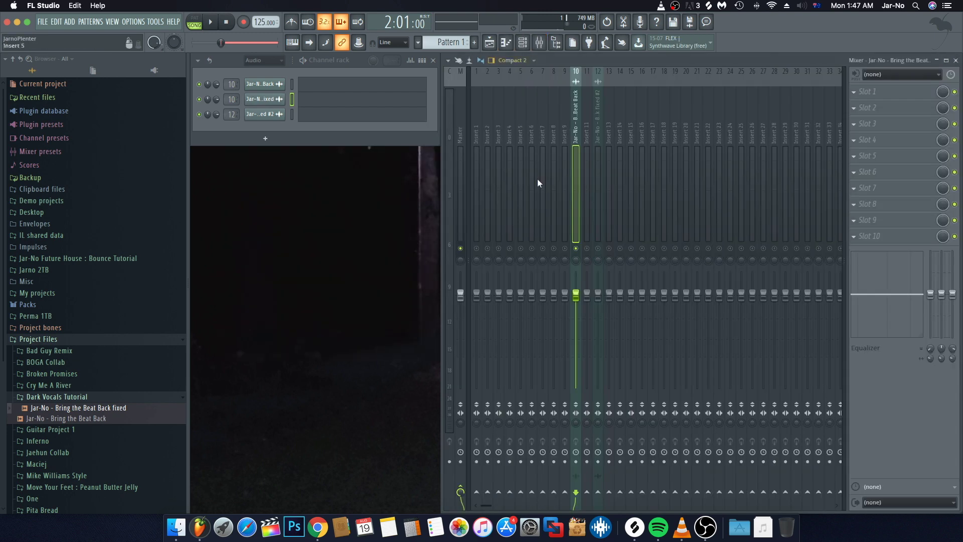
left_click(867, 94)
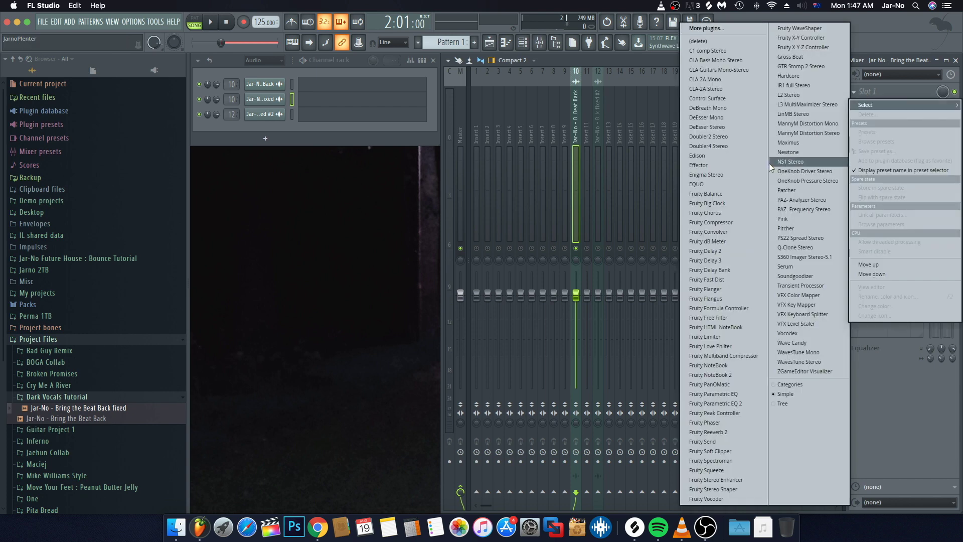
left_click(721, 222)
left_click(278, 183)
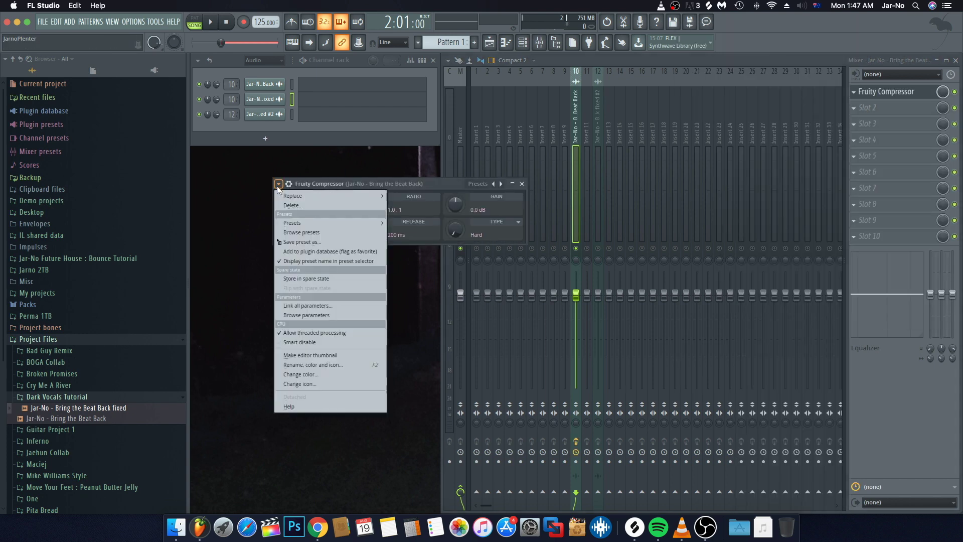
mouse_move(324, 224)
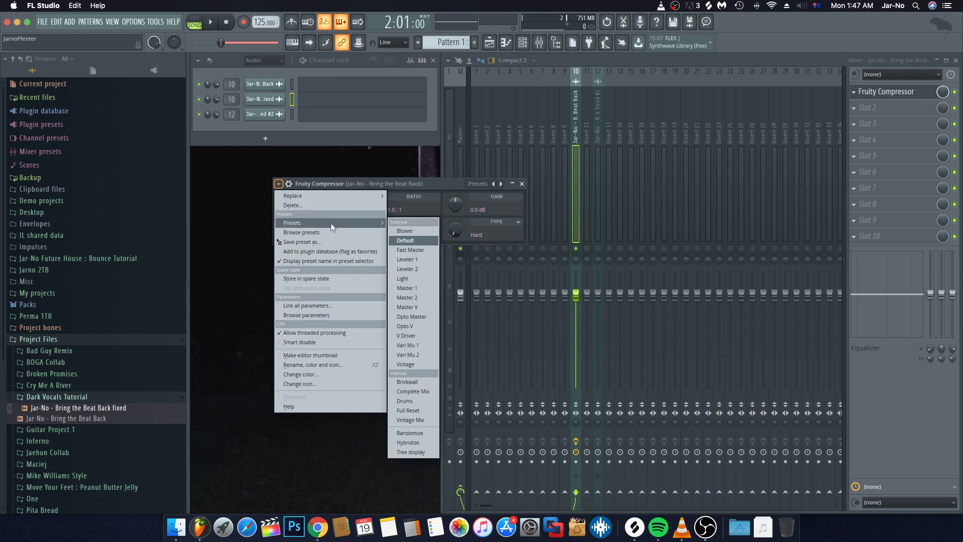
left_click(420, 259)
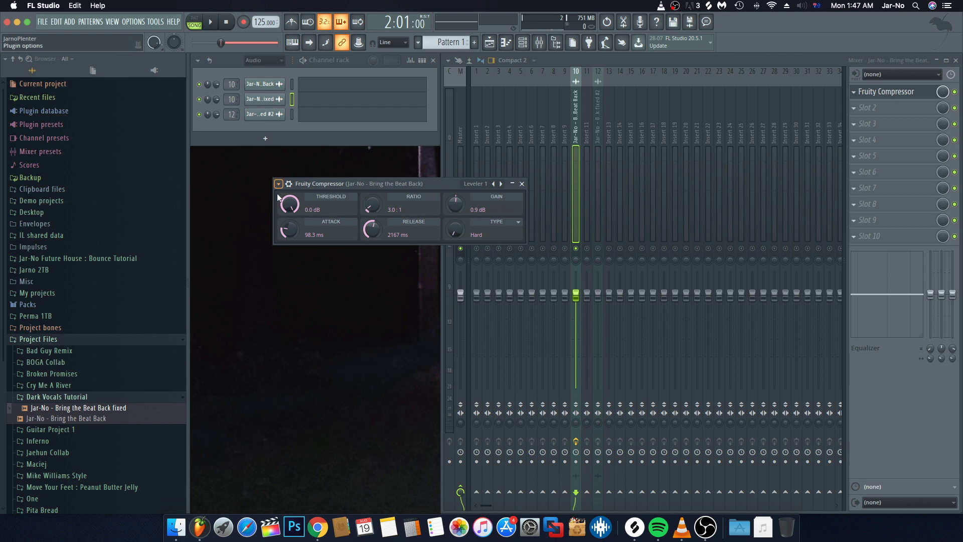
- Lower the compressor's threshold to -22.2 dB while the loop plays, stop playback, and close the plugin
key("space")
left_click_drag(290, 206, 289, 229)
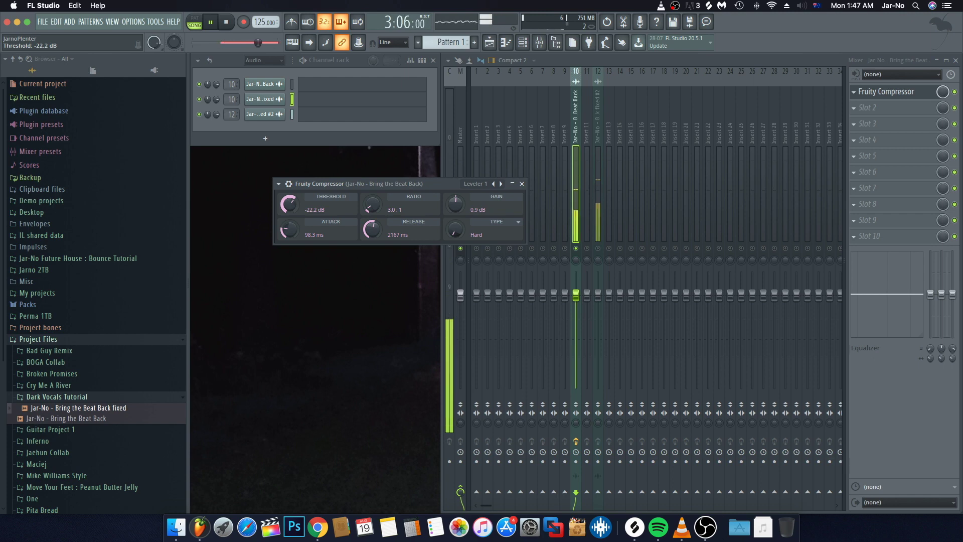
key("space")
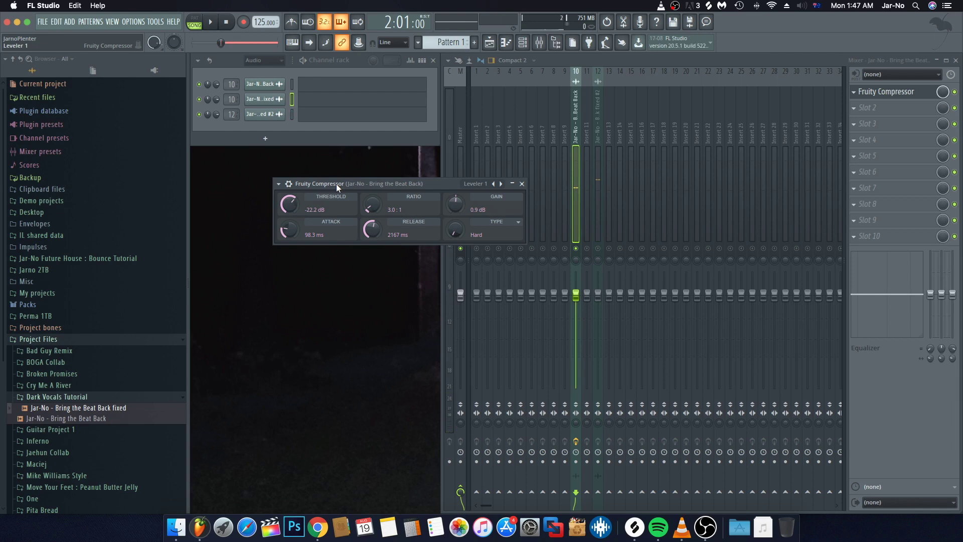
left_click(522, 184)
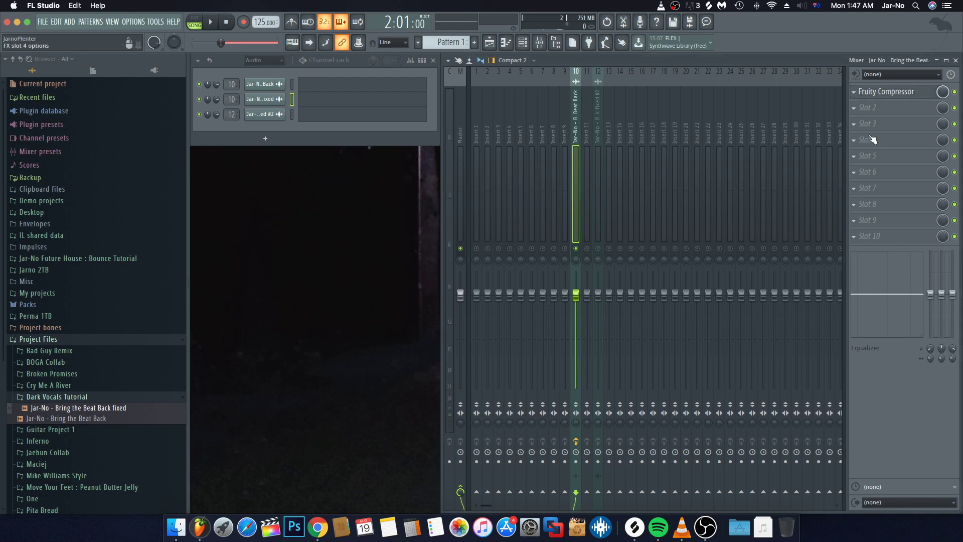
- Load Fruity Parametric EQ 2 in slot 2 of mixer track 10 and reposition and enlarge its window
left_click(865, 111)
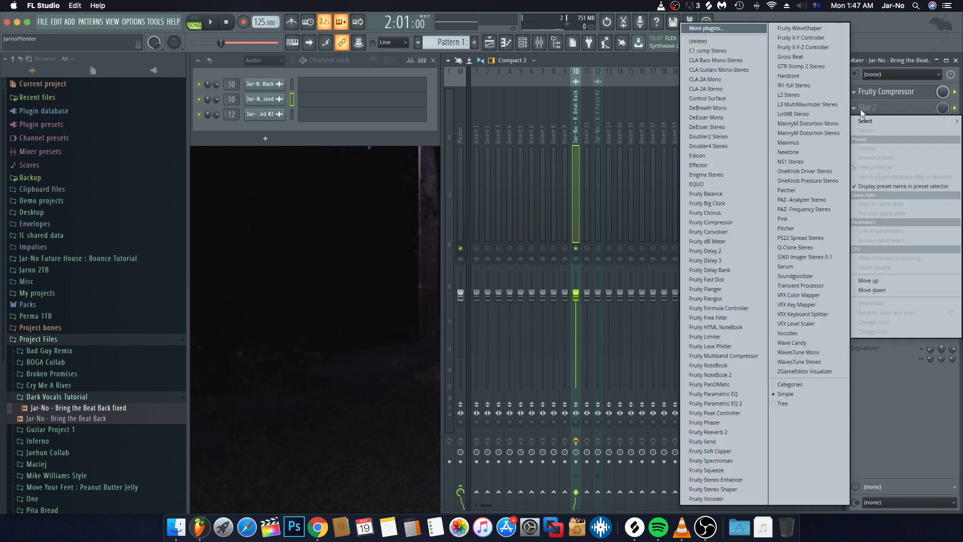
left_click(723, 403)
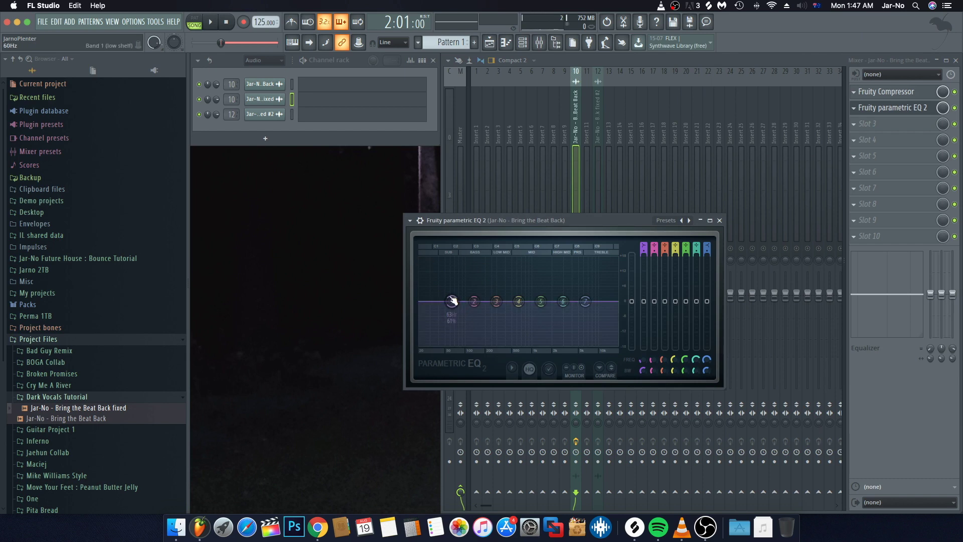
left_click_drag(605, 221, 524, 190)
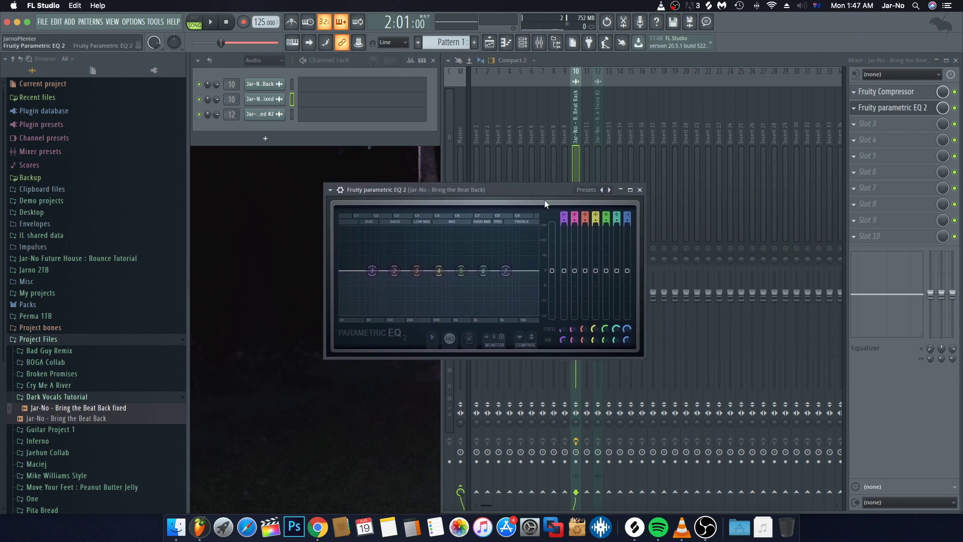
left_click_drag(643, 354, 736, 461)
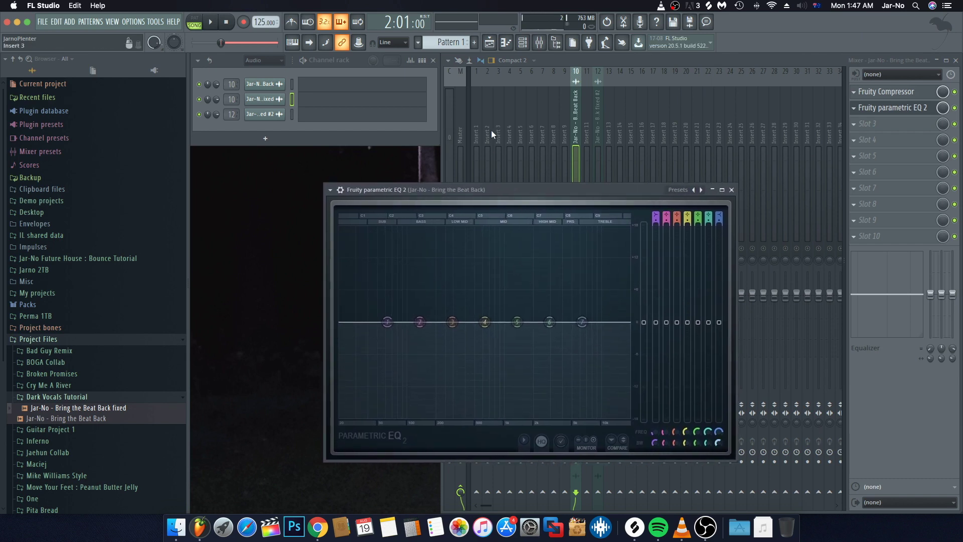
- Reposition and widen the parametric EQ window, and make band 1 a high-pass filter with a steeper slope order
left_click_drag(510, 195, 469, 128)
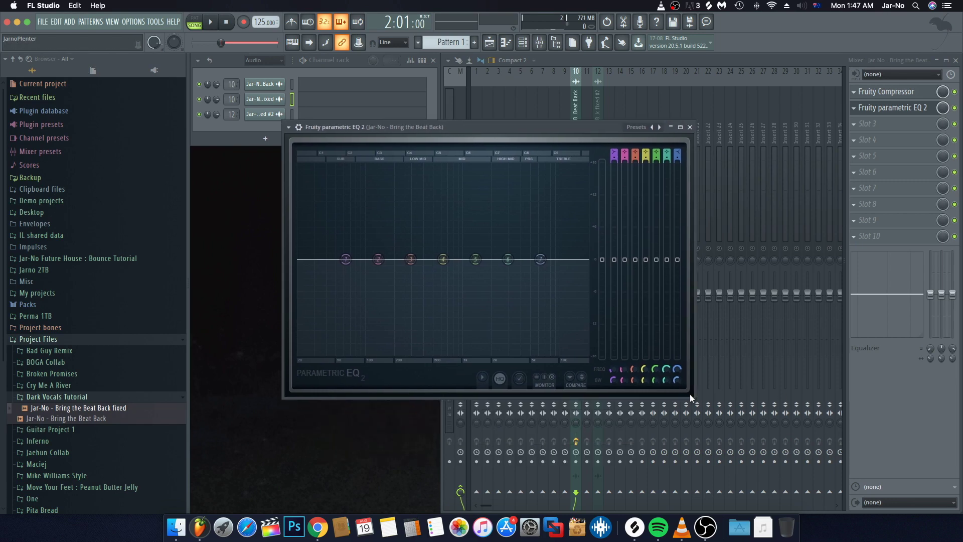
left_click_drag(694, 397, 757, 402)
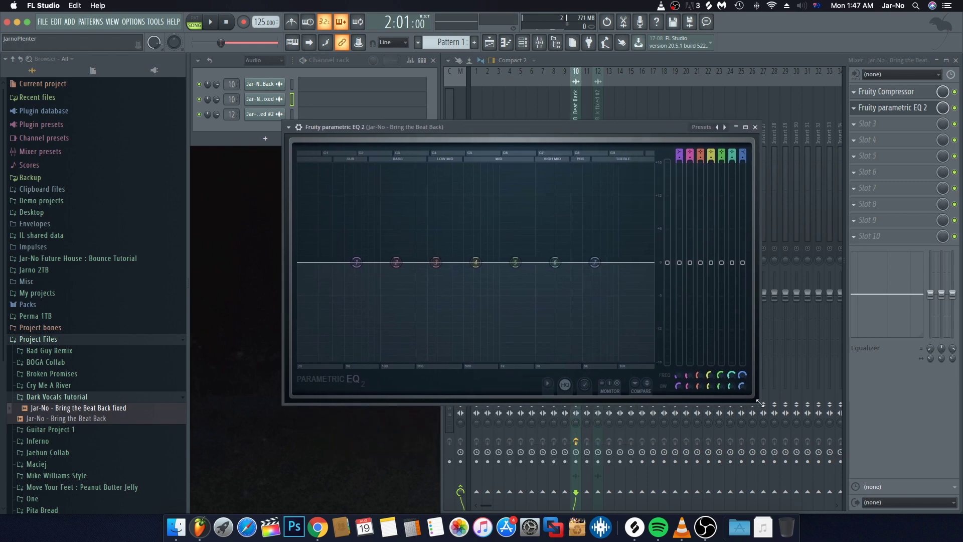
right_click(356, 261)
mouse_move(380, 289)
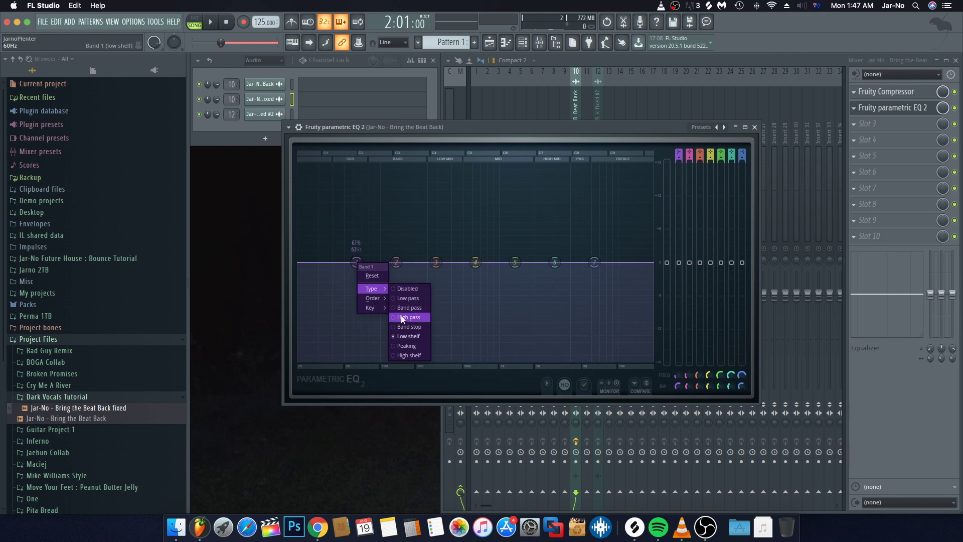
left_click(402, 317)
right_click(357, 263)
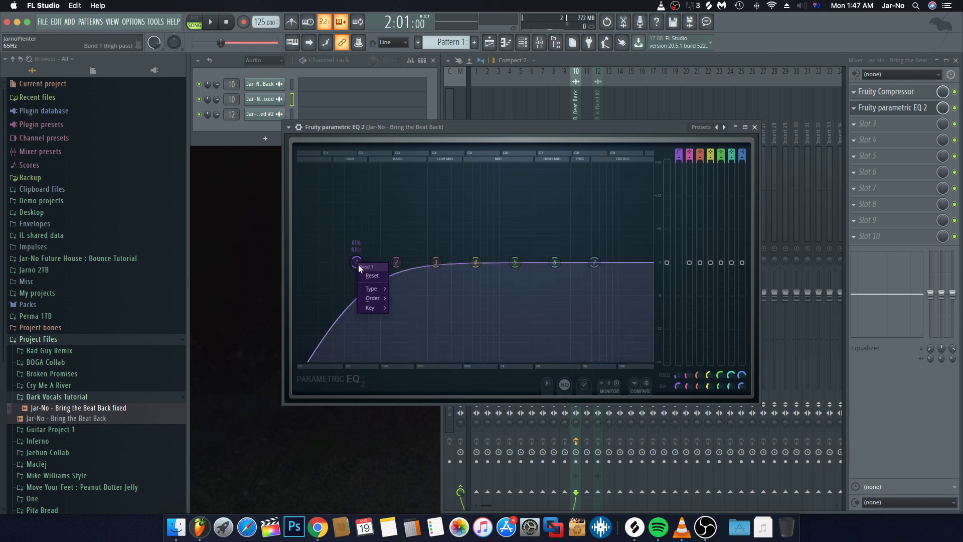
mouse_move(373, 298)
left_click(407, 299)
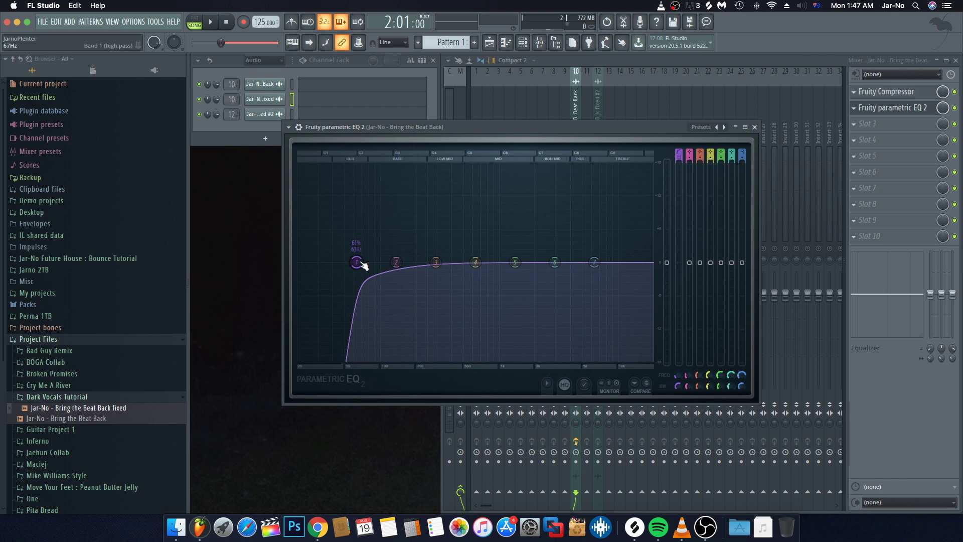
- Fine-tune band 1's high-pass cutoff and dip band 2 slightly in the bass while auditioning the loop
key("space")
left_click_drag(357, 262, 392, 272)
key("space")
key("space")
key("space")
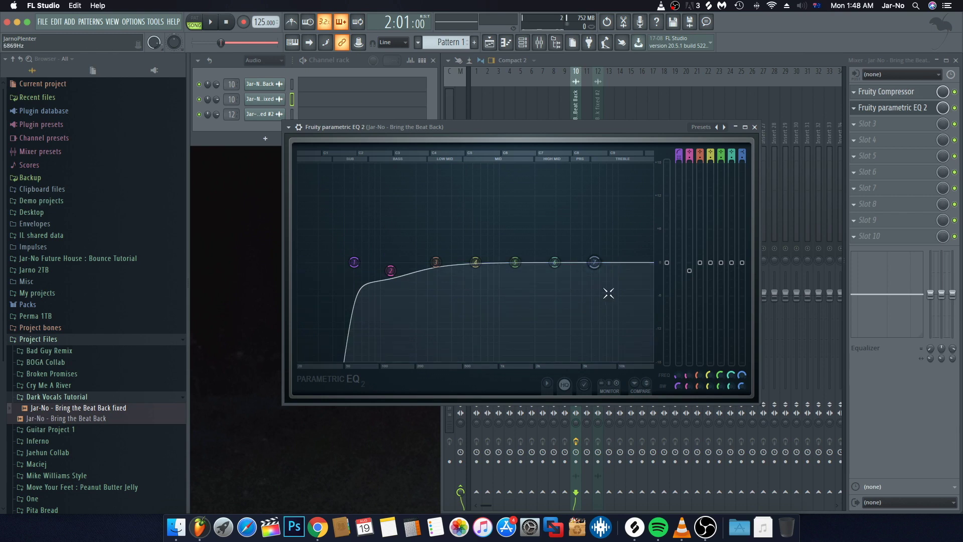
- Turn band 7 into a steep low-pass filter and move it to the highest treble end of the spectrum
scroll(596, 264, "up", 1)
right_click(595, 263)
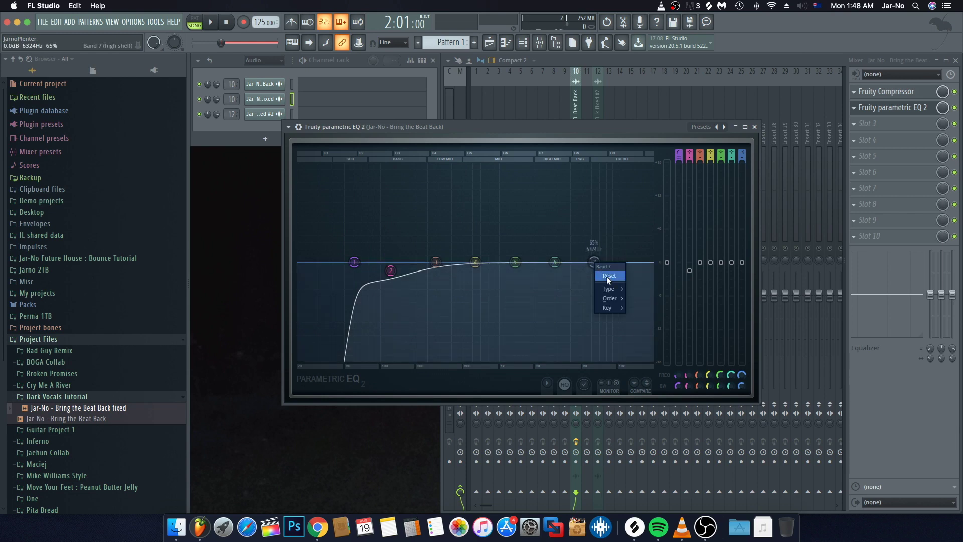
left_click(639, 296)
left_click_drag(594, 262, 654, 361)
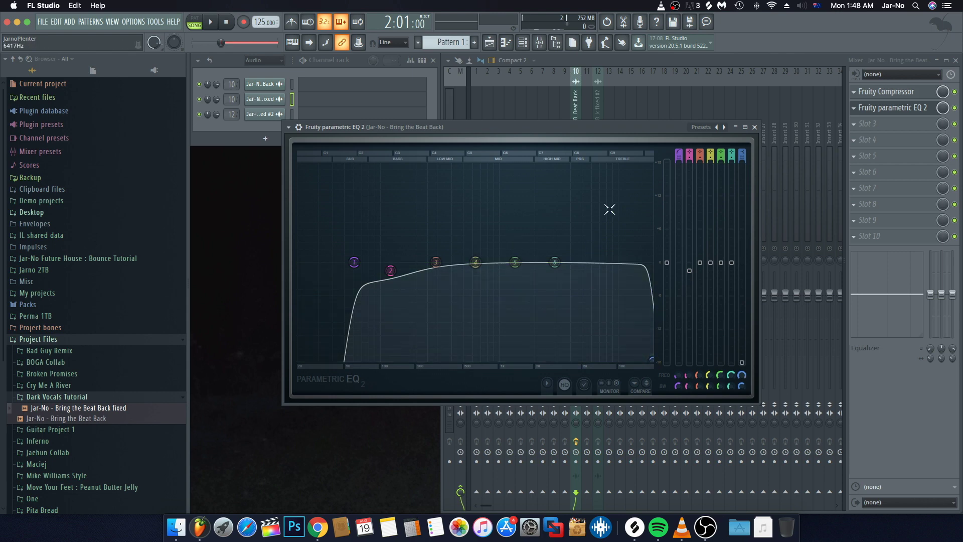
- Boost bands 6 and 5 in the treble and band 4 to 5.8 dB at 2389 Hz, and play the loop briefly
left_click_drag(559, 265, 640, 215)
left_click_drag(515, 261, 591, 232)
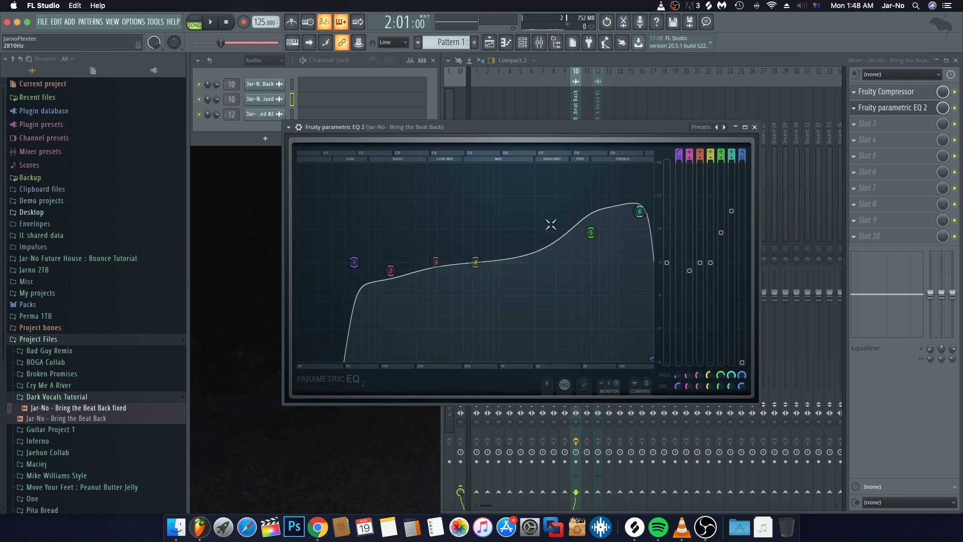
left_click_drag(476, 262, 527, 248)
mouse_move(591, 232)
left_mouse_down()
mouse_move(582, 219)
mouse_move(589, 230)
left_mouse_up()
left_click_drag(528, 248, 543, 230)
key("space")
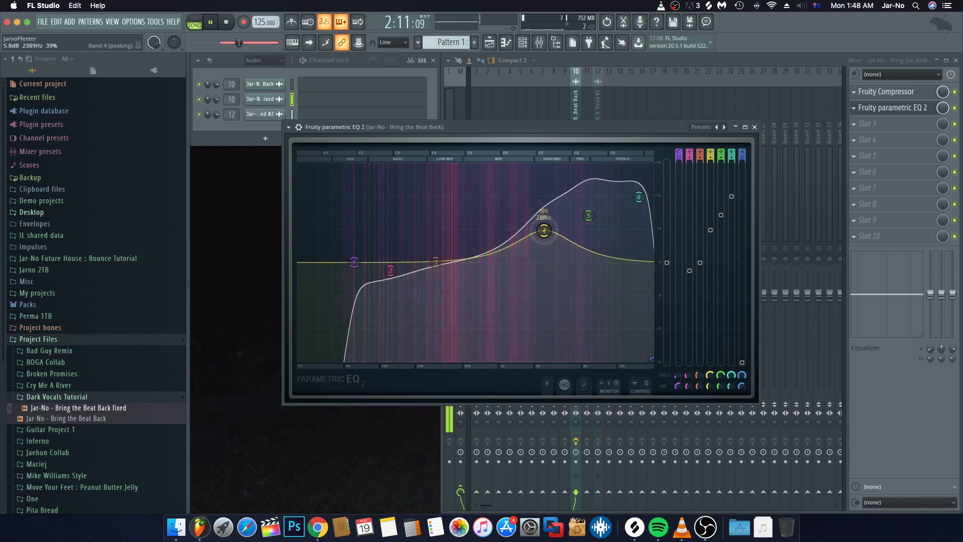
key("space")
- Boost band 3 slightly in the mids, audition the loop, close the EQ, and stop playback
left_click_drag(436, 263, 490, 254)
key("space")
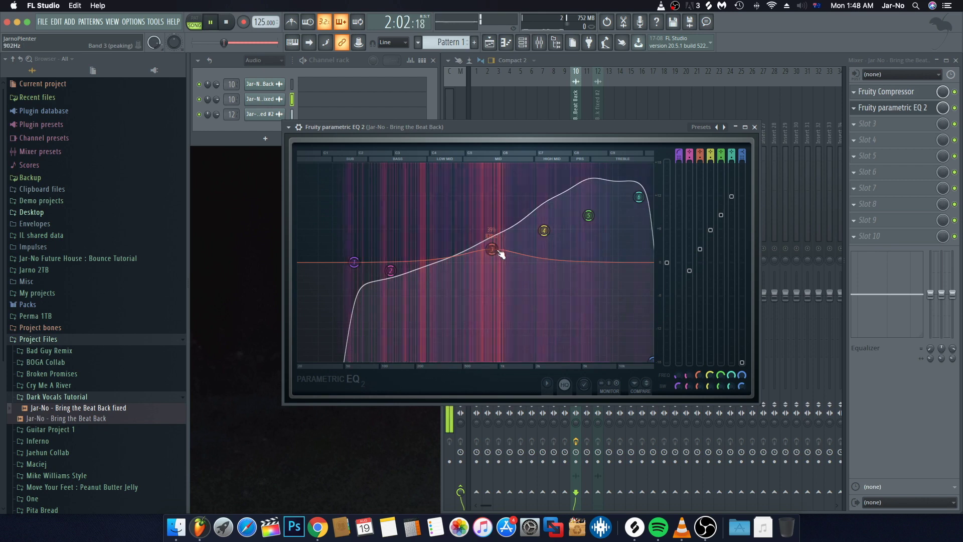
left_click(754, 127)
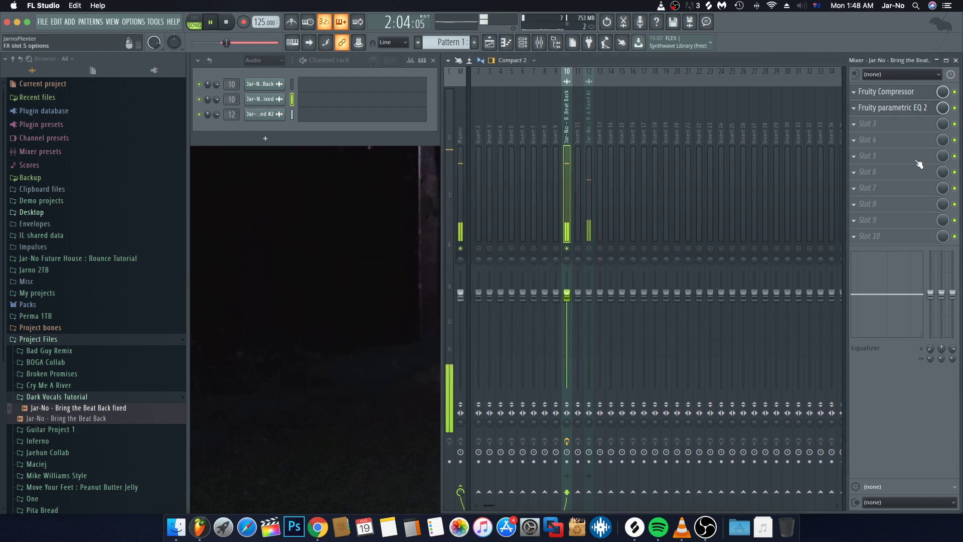
scroll(670, 164, "up", 1)
key("space")
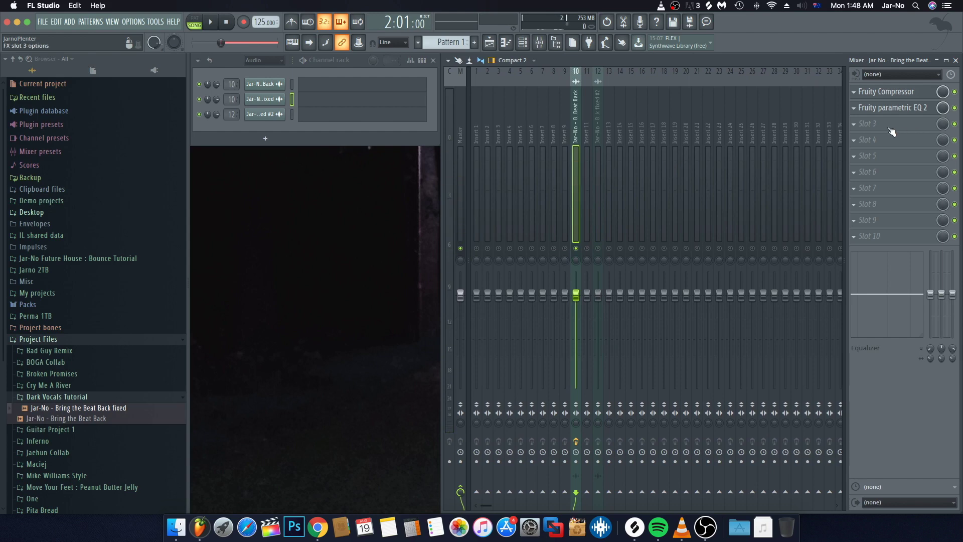
- Load Fruity Limiter in slot 3 of mixer track 10, enlarge its window, and play the loop to check the vocal's peaks
left_click(862, 126)
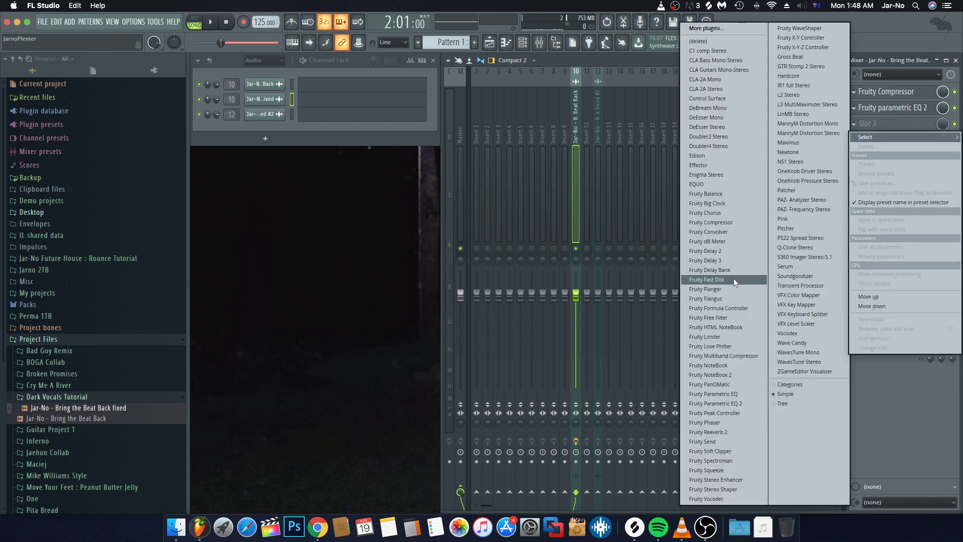
left_click(714, 337)
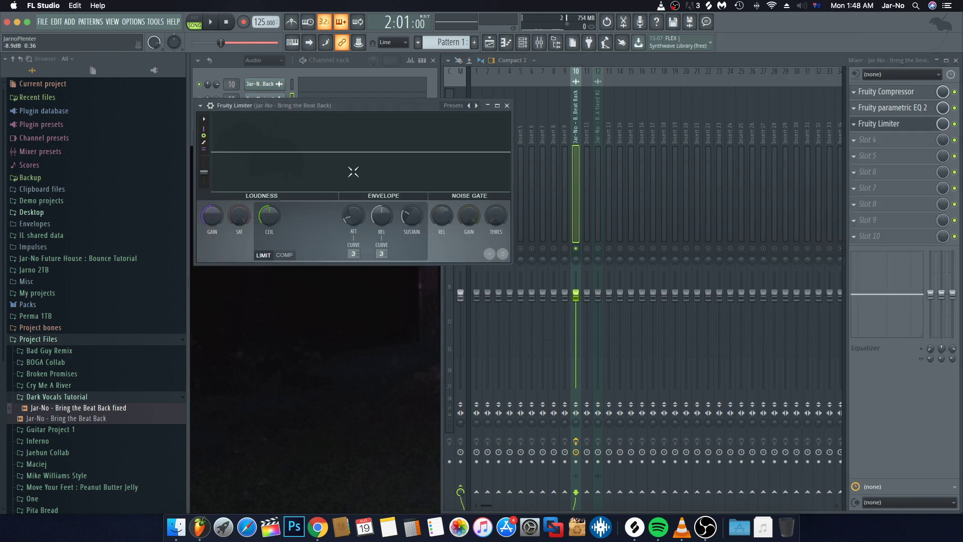
left_click_drag(333, 103, 347, 108)
left_click_drag(525, 265, 672, 381)
key("space")
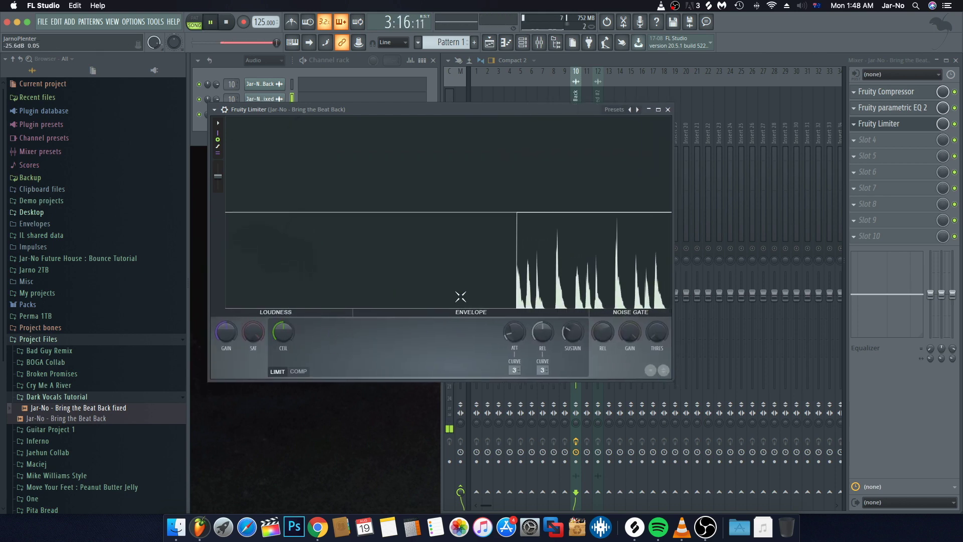
key("space")
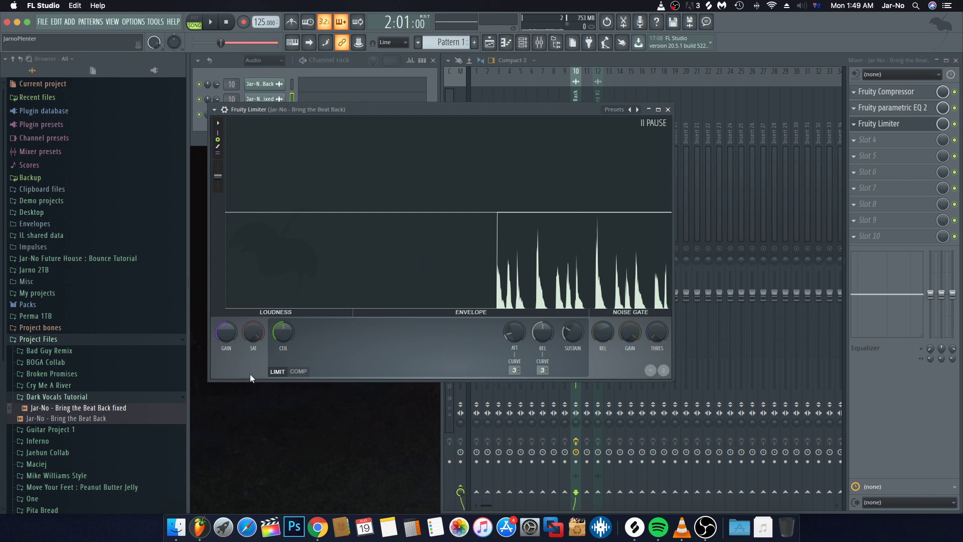
- Lower the limiter's ceiling below the tallest vocal peaks and audition the loop
left_click_drag(294, 322, 293, 358)
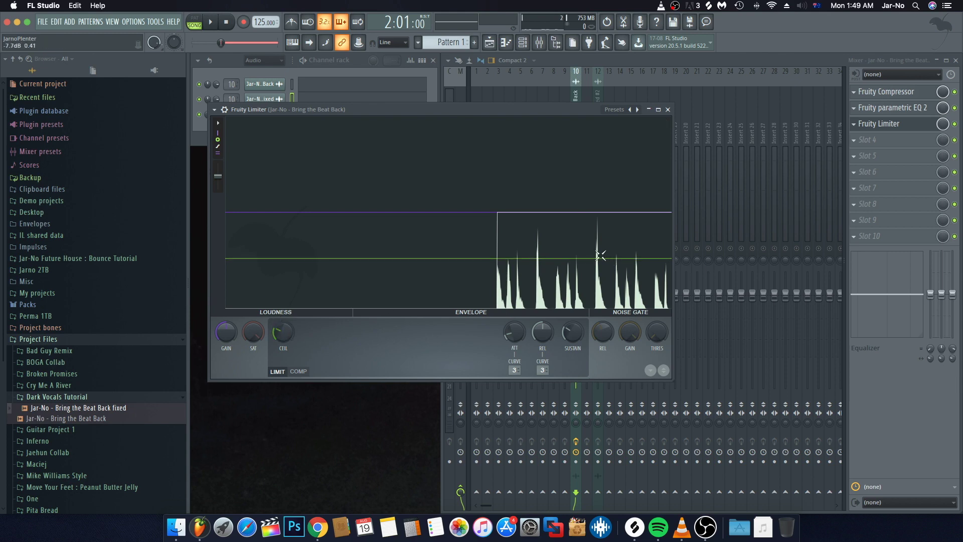
key("space")
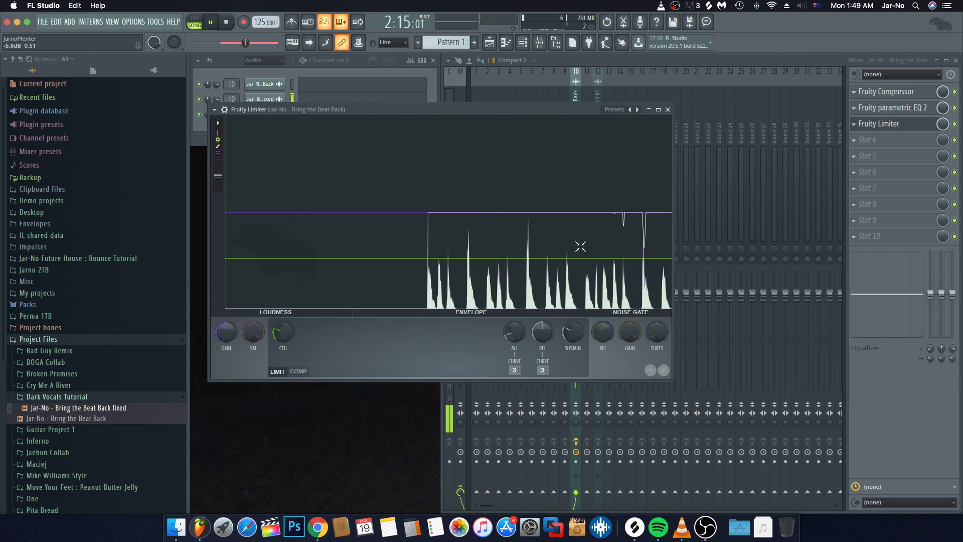
key("space")
- Set the limiter's release to 2.74 ms and lower its sustain, audition the loop, close the plugin, and play the loop again
left_click(598, 270)
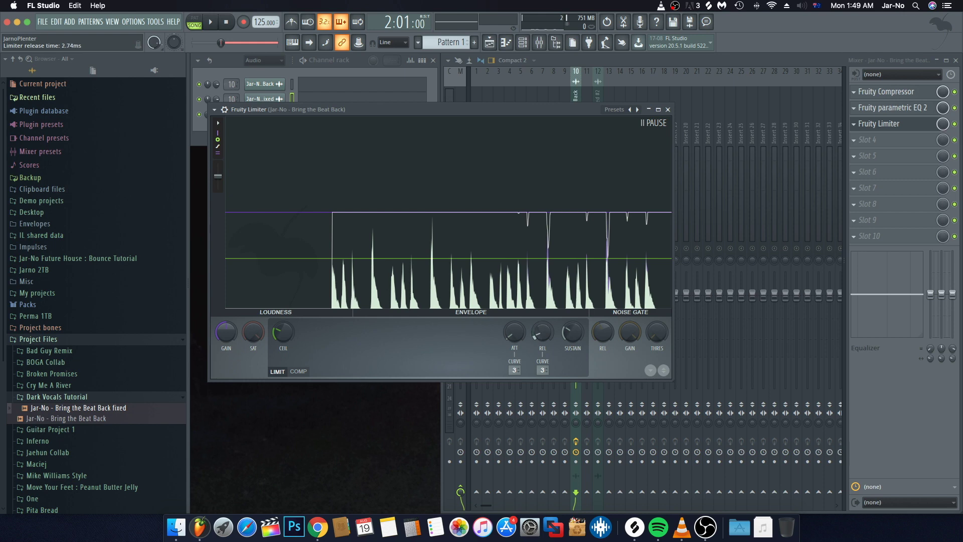
left_click_drag(572, 332, 572, 339)
key("space")
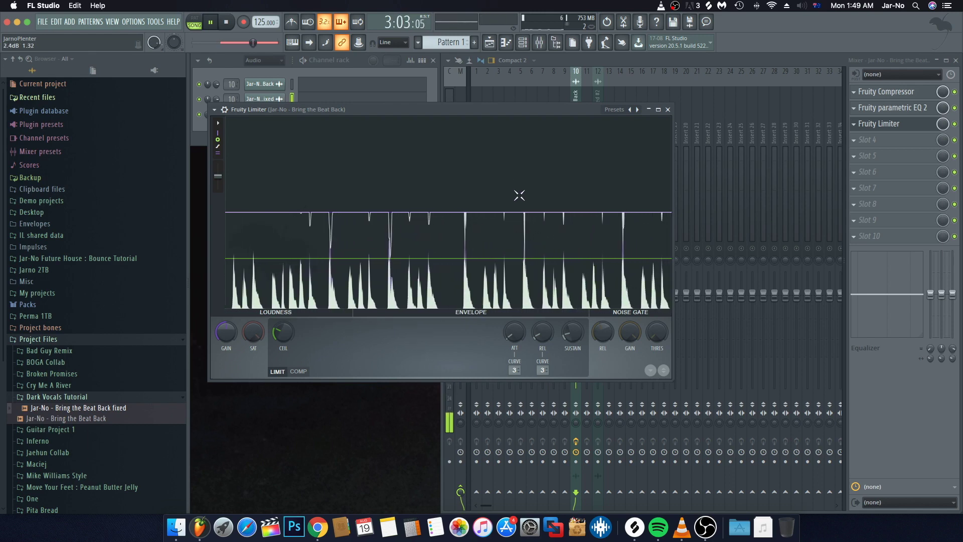
key("space")
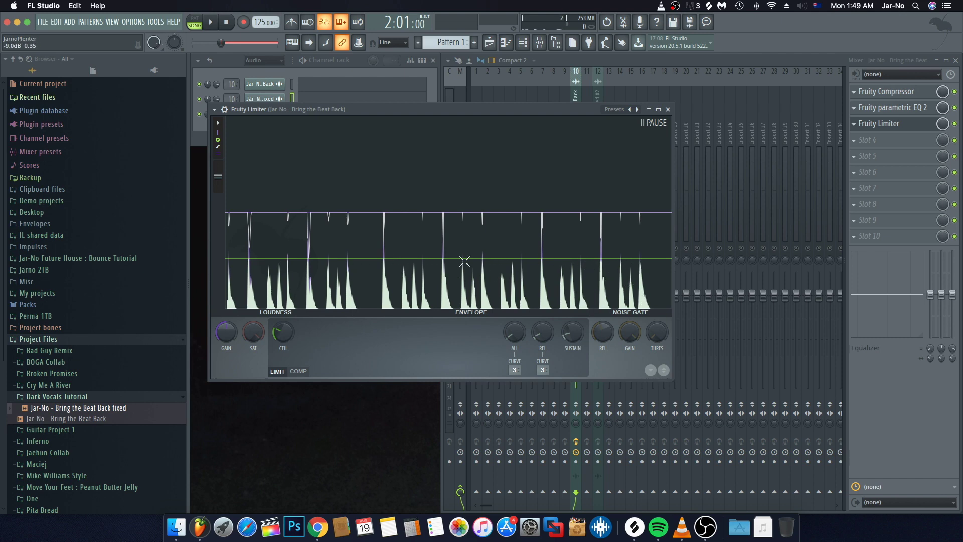
left_click(667, 110)
key("space")
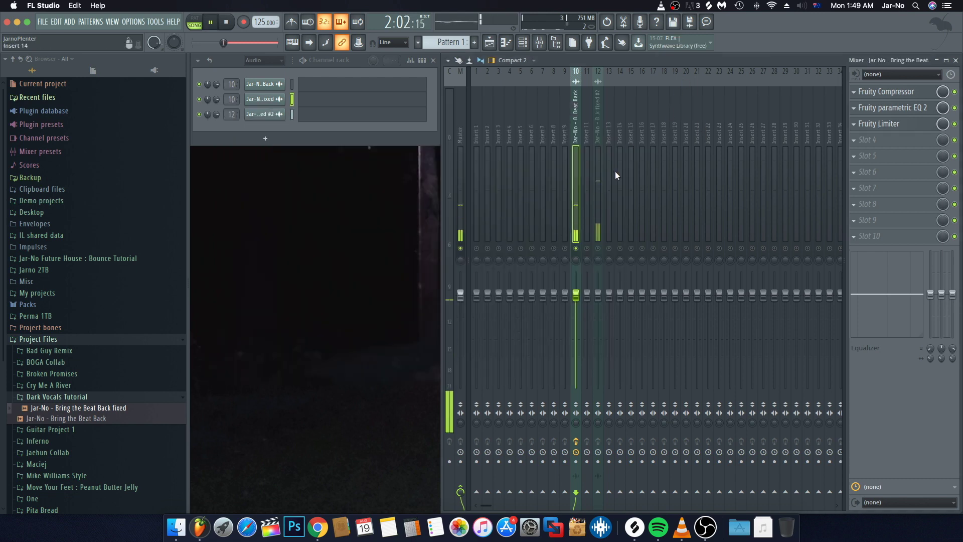
key("space")
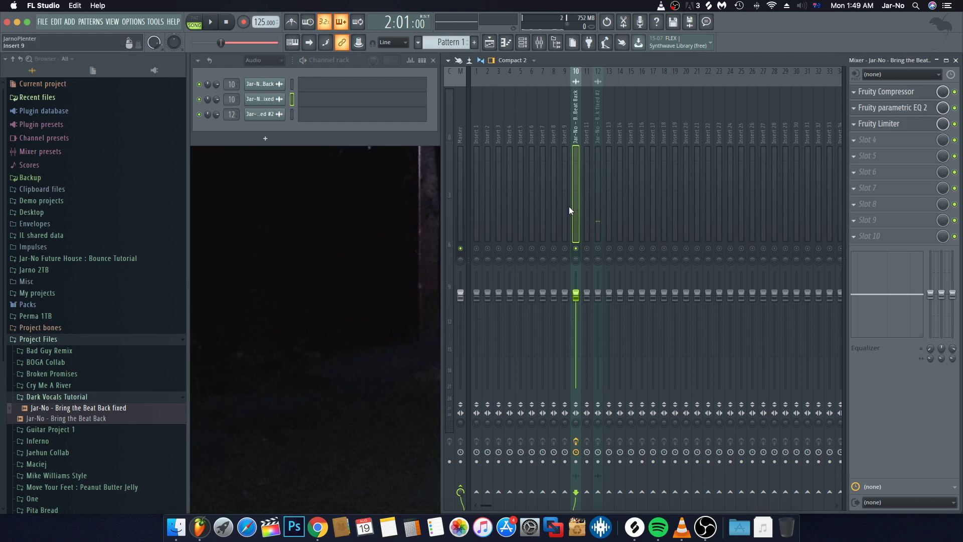
- Load Vocodex in slot 4 of mixer track 10, apply its Backing voices preset, and reposition its window
left_click(857, 142)
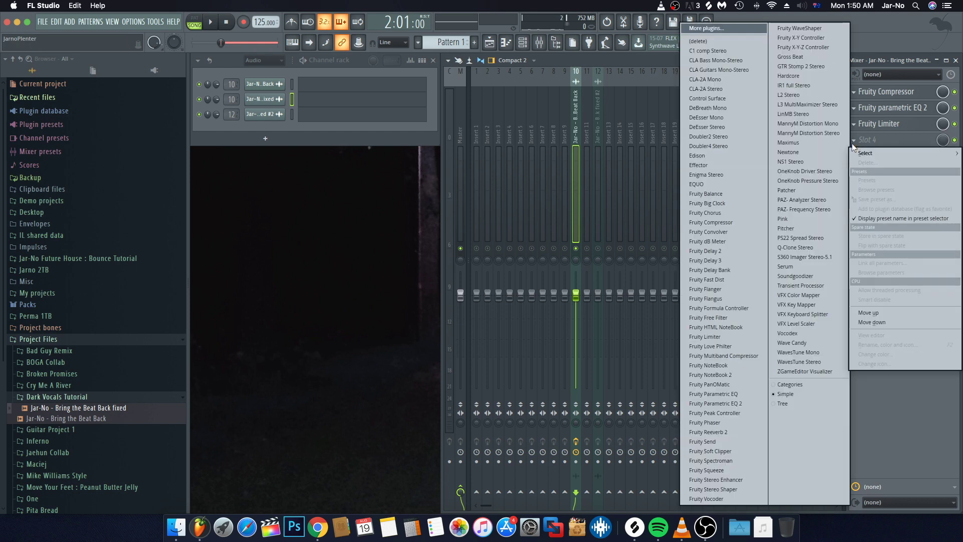
left_click(791, 333)
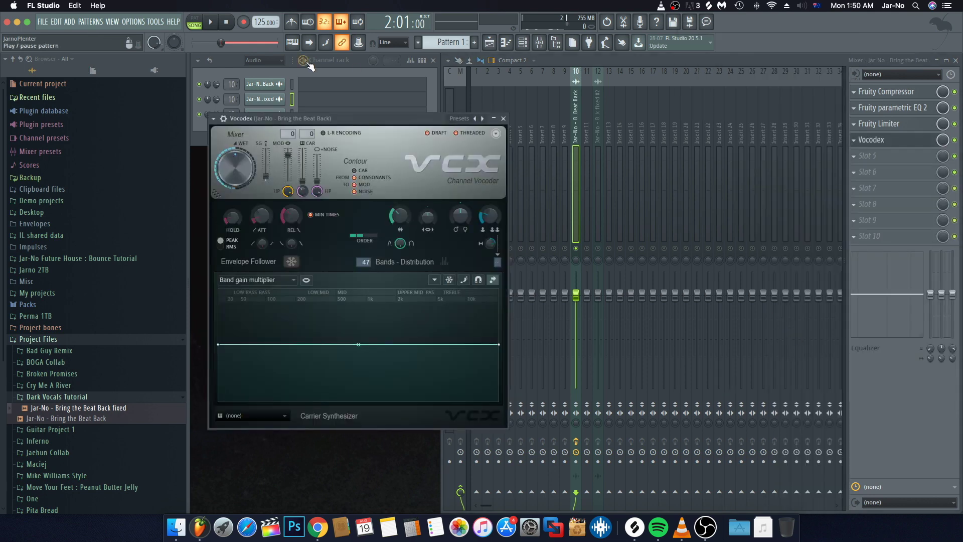
left_click_drag(379, 117, 405, 116)
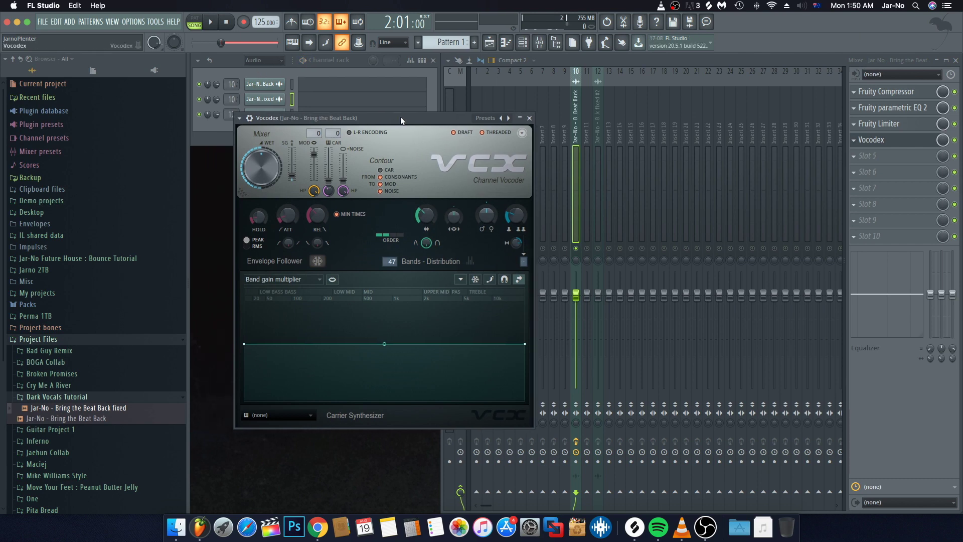
left_click(239, 118)
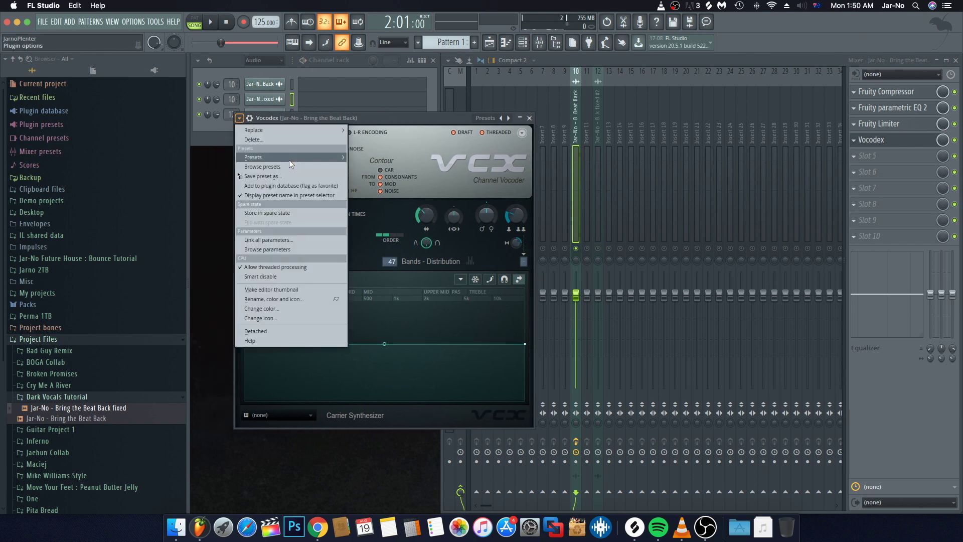
mouse_move(289, 158)
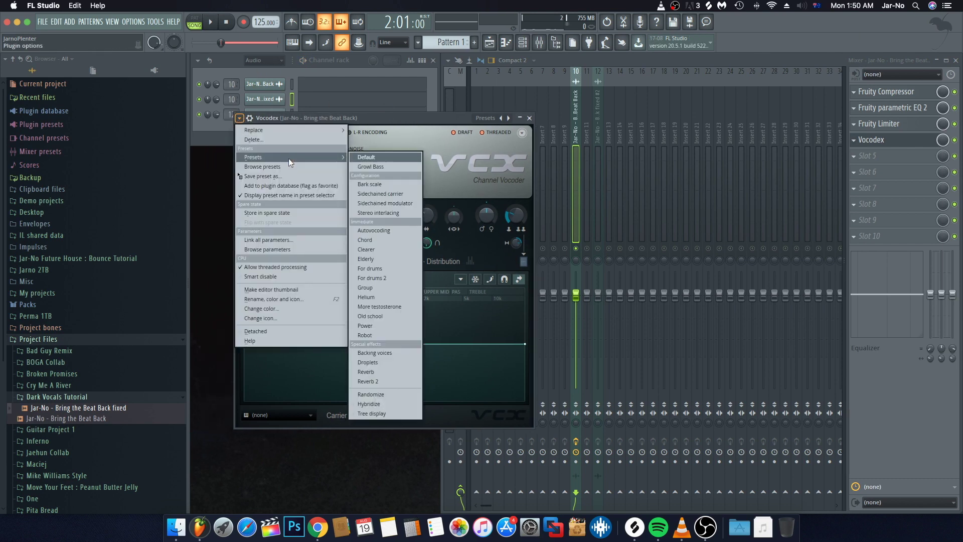
left_click(387, 351)
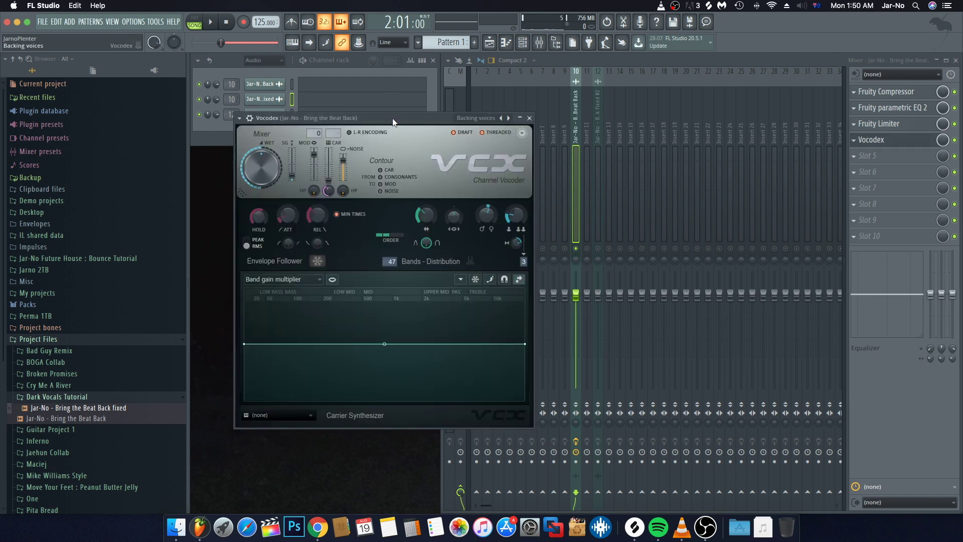
left_click_drag(393, 120, 417, 146)
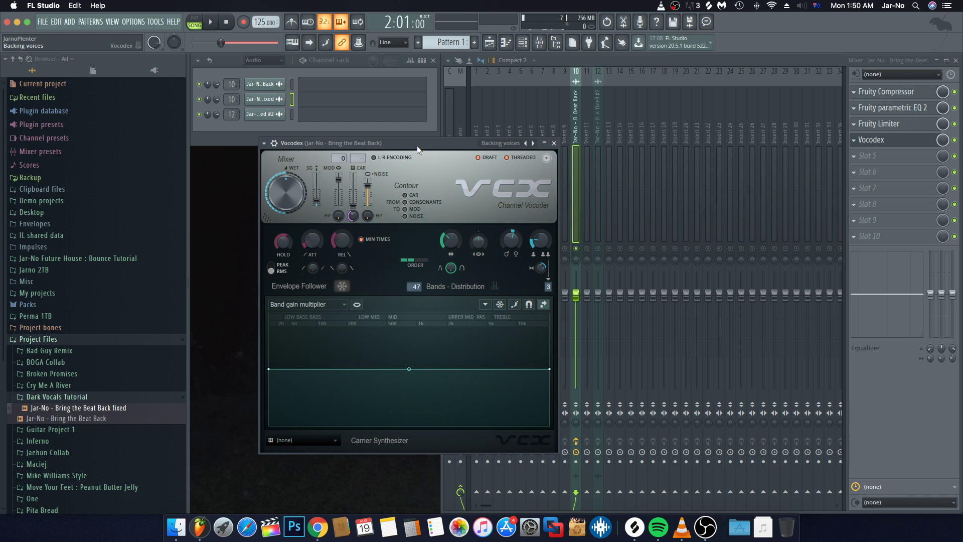
- Shape Vocodex's band gain multiplier curve by cutting the lows, bending the middle down, and slightly raising the highs while auditioning the loop
key("space")
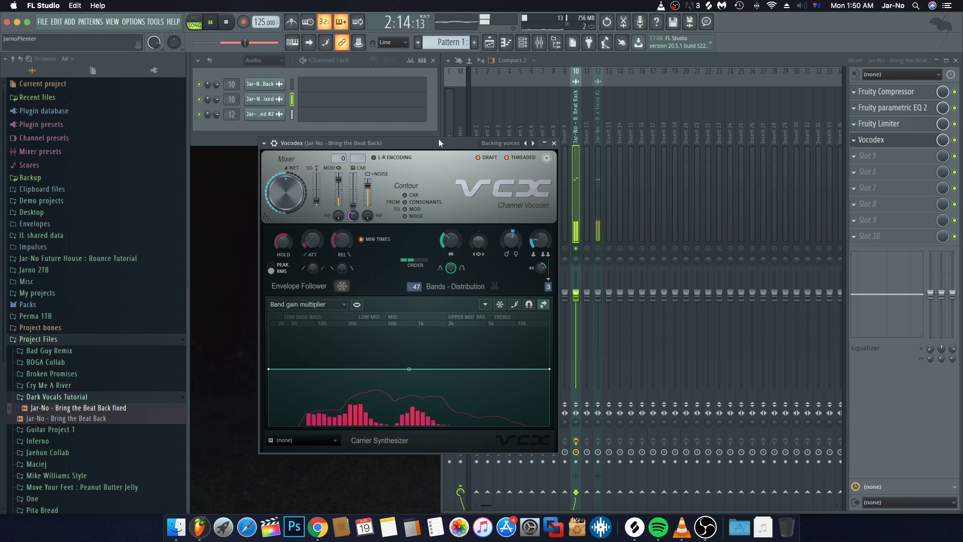
key("space")
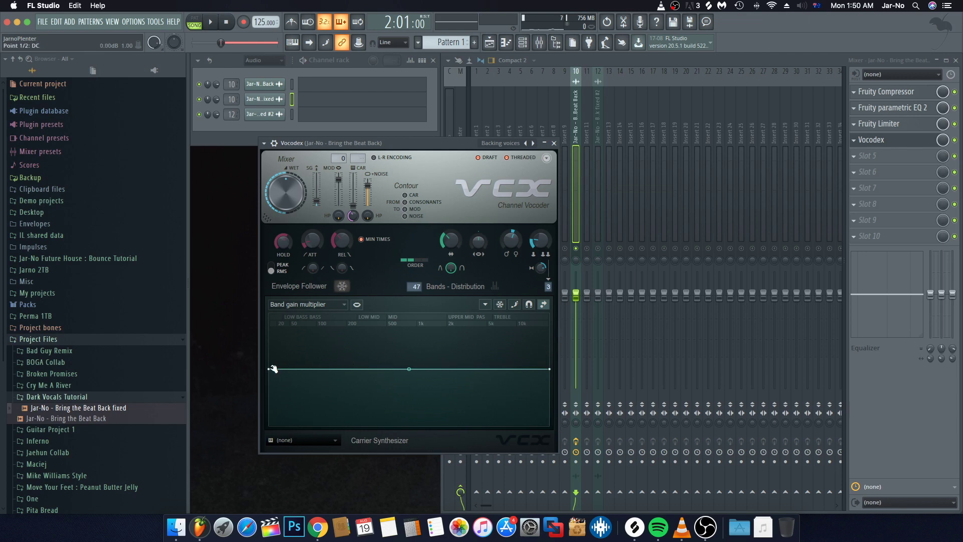
left_click_drag(271, 369, 269, 415)
key("space")
left_click_drag(406, 390, 407, 397)
left_click_drag(551, 370, 551, 363)
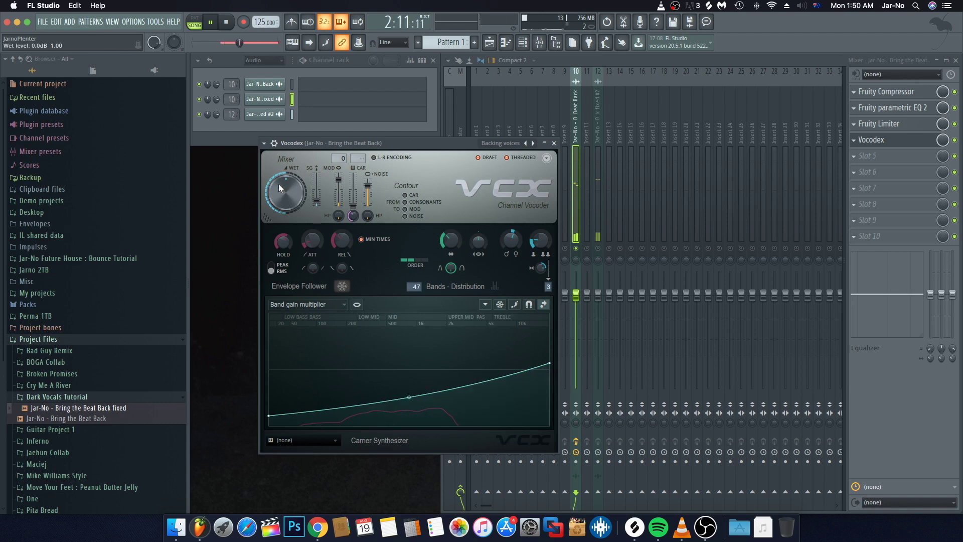
key("space")
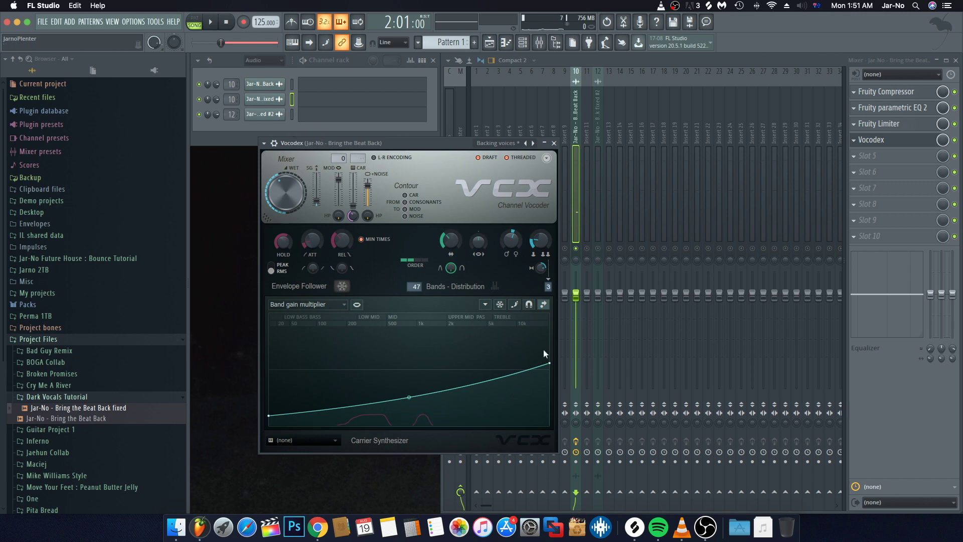
- Show Vocodex's presets in the browser, then check its preset saving location and leave without saving
left_click(263, 143)
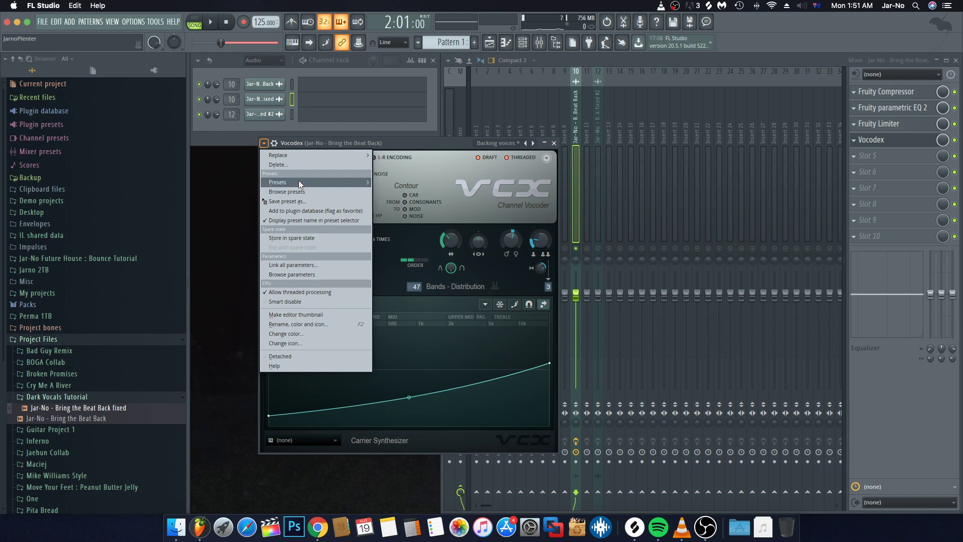
mouse_move(300, 182)
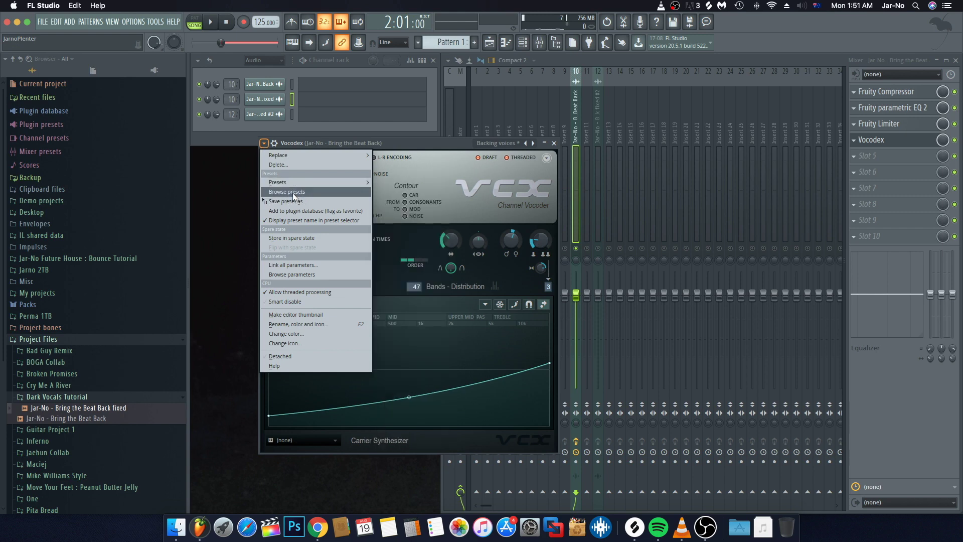
left_click(293, 192)
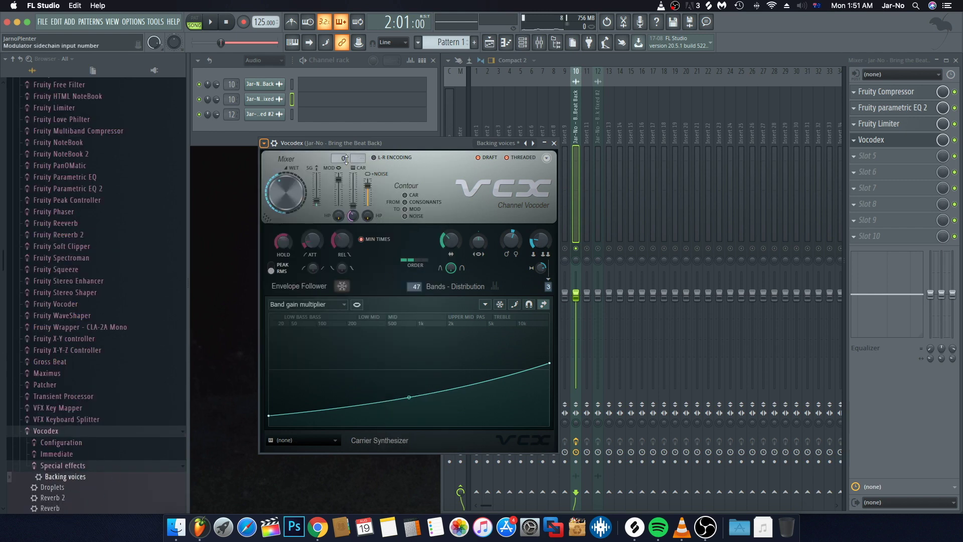
left_click(265, 143)
left_click(283, 205)
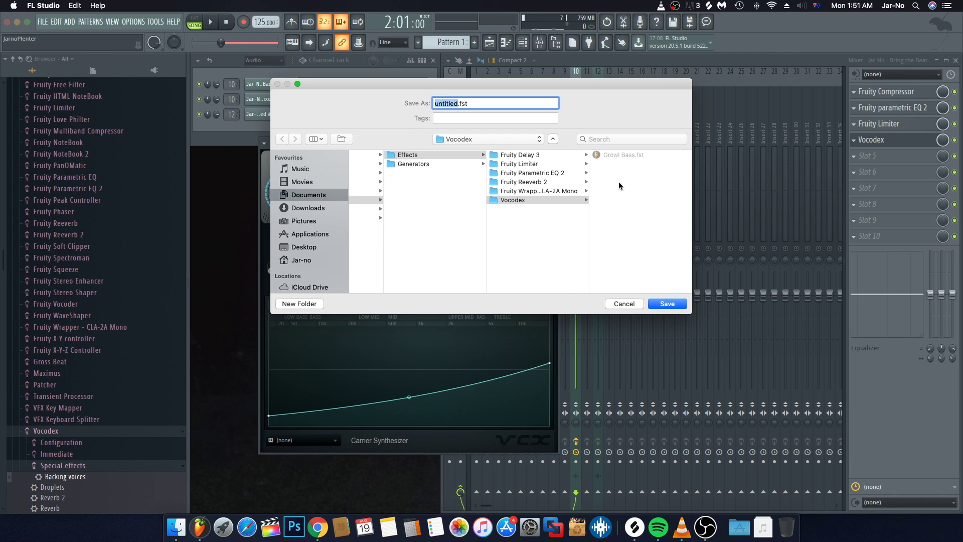
scroll(486, 194, "left", 10)
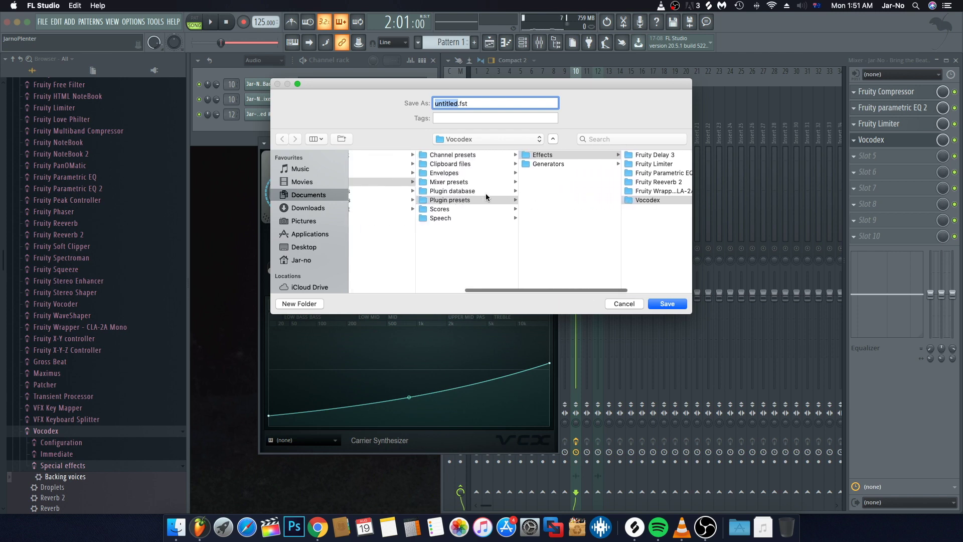
scroll(552, 198, "right", 10)
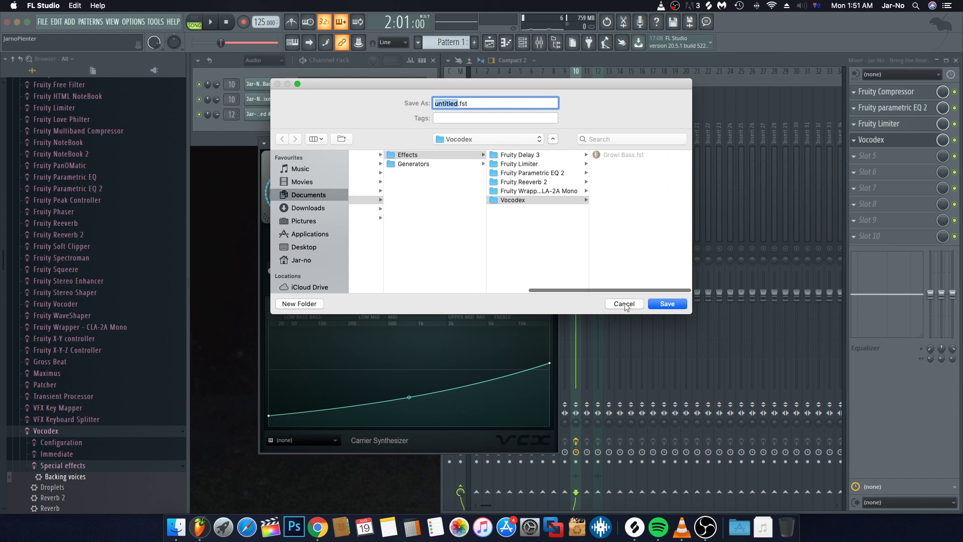
left_click(617, 304)
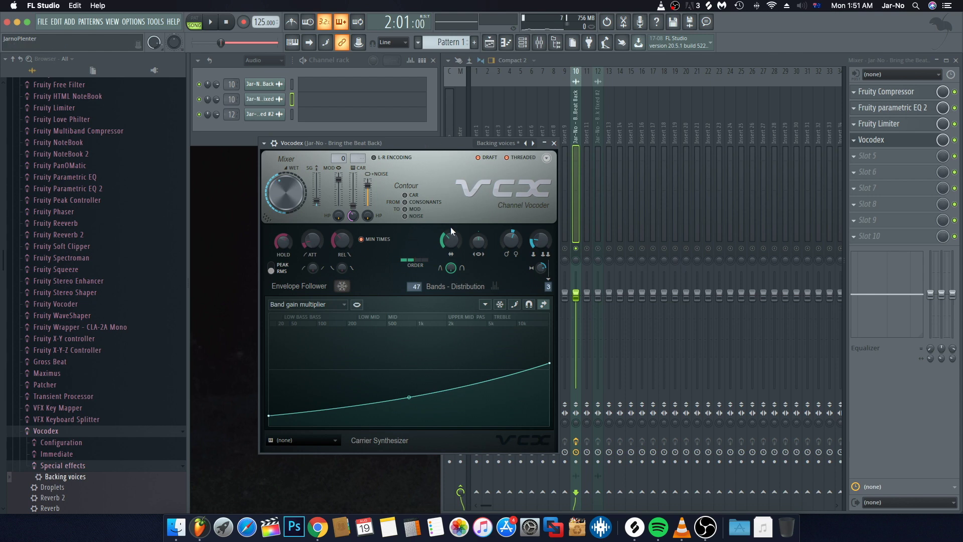
- Close Vocodex and audition the loop with the current effect chain on mixer track 10
left_click(553, 143)
key("space")
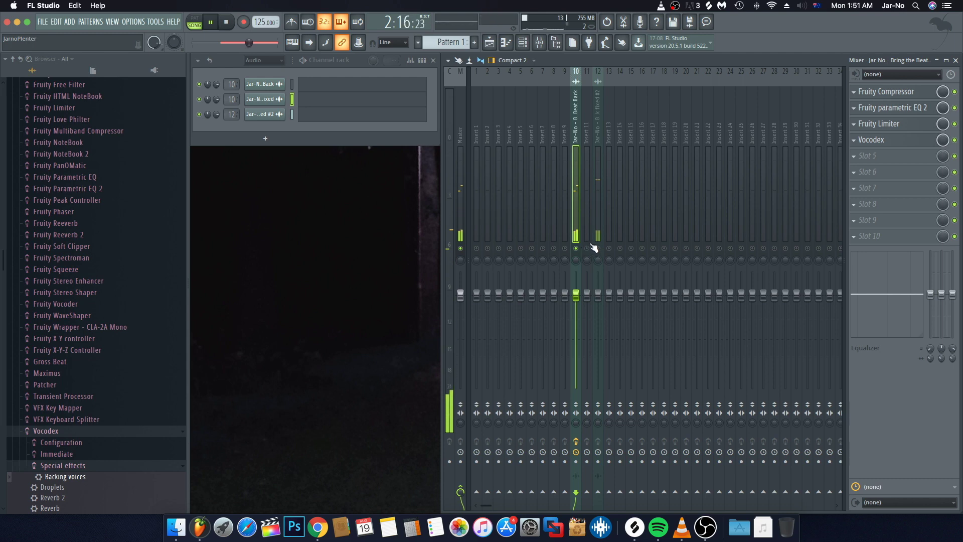
key("space")
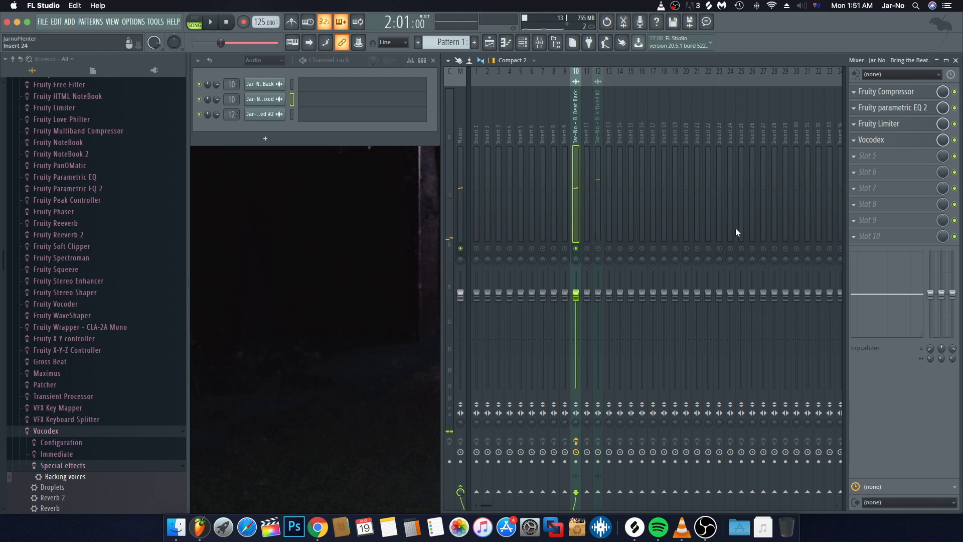
- Load Fruity Stereo Shaper in slot 5 of mixer track 10, apply its Stereoize 2 preset, and audition the loop
left_click(853, 156)
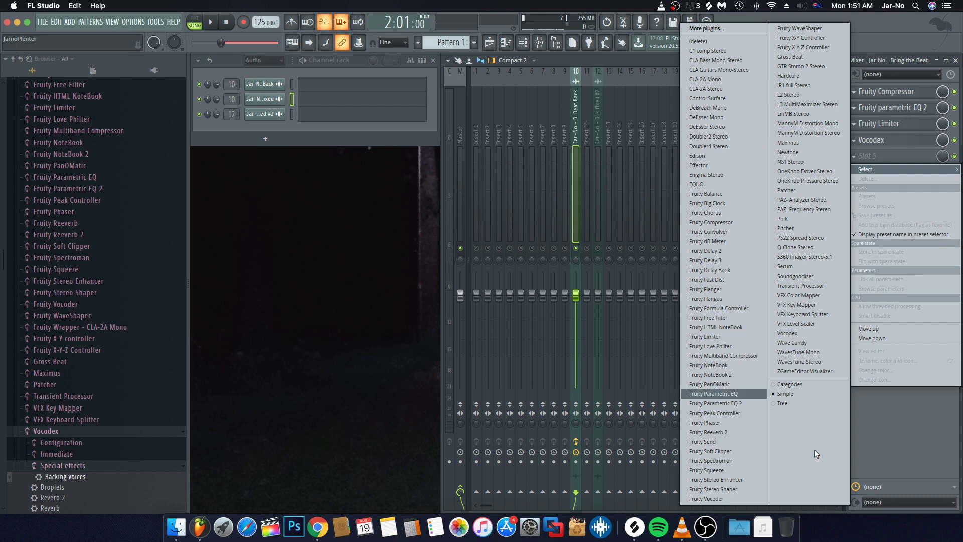
left_click(709, 488)
left_click(226, 132)
mouse_move(247, 173)
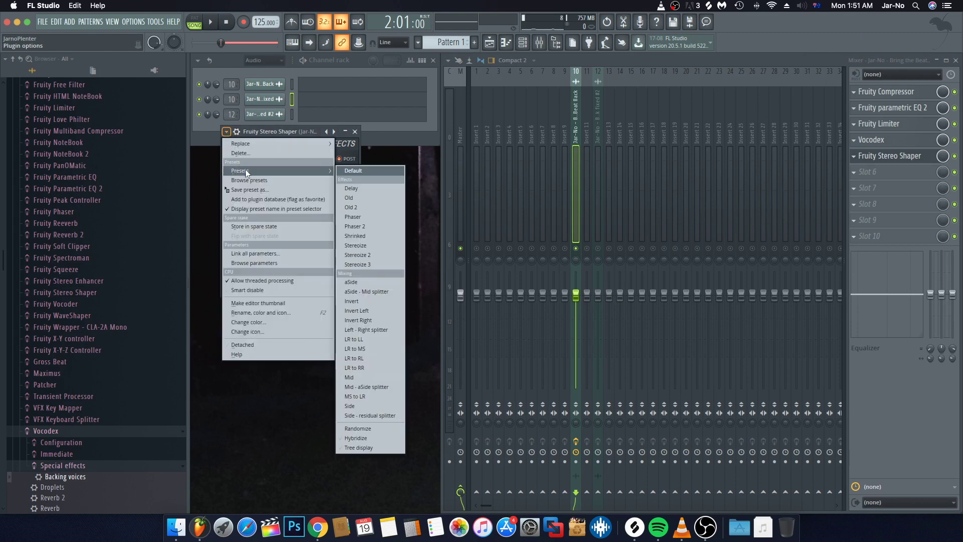
left_click(363, 254)
key("space")
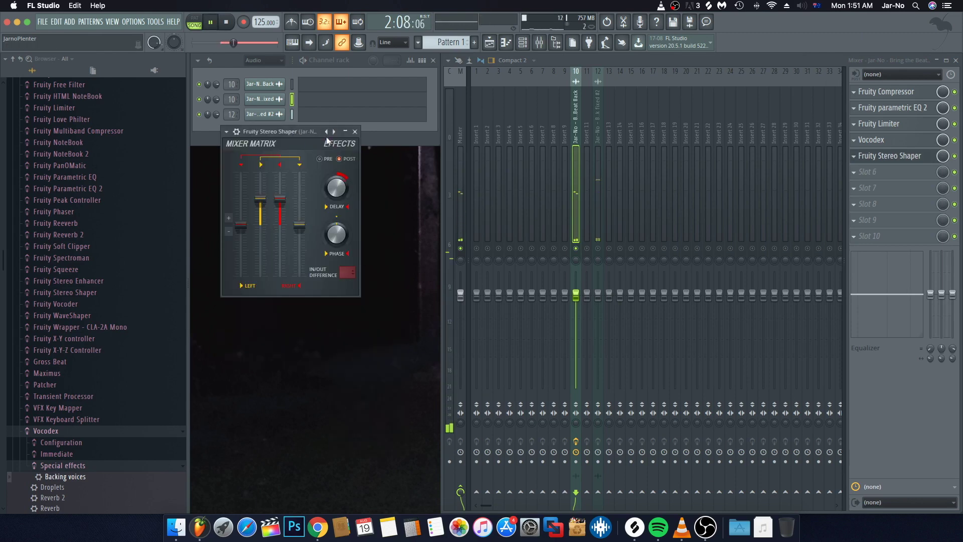
left_click(355, 132)
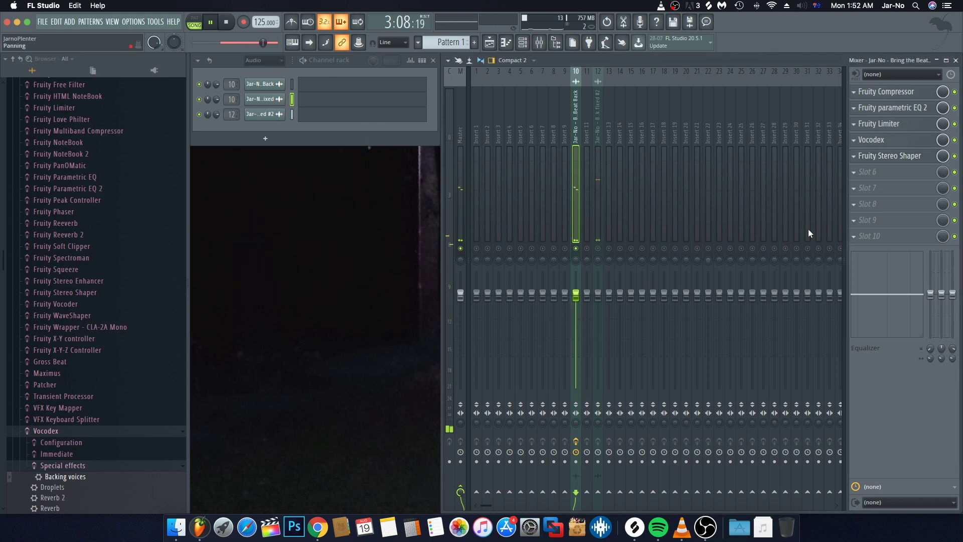
key("space")
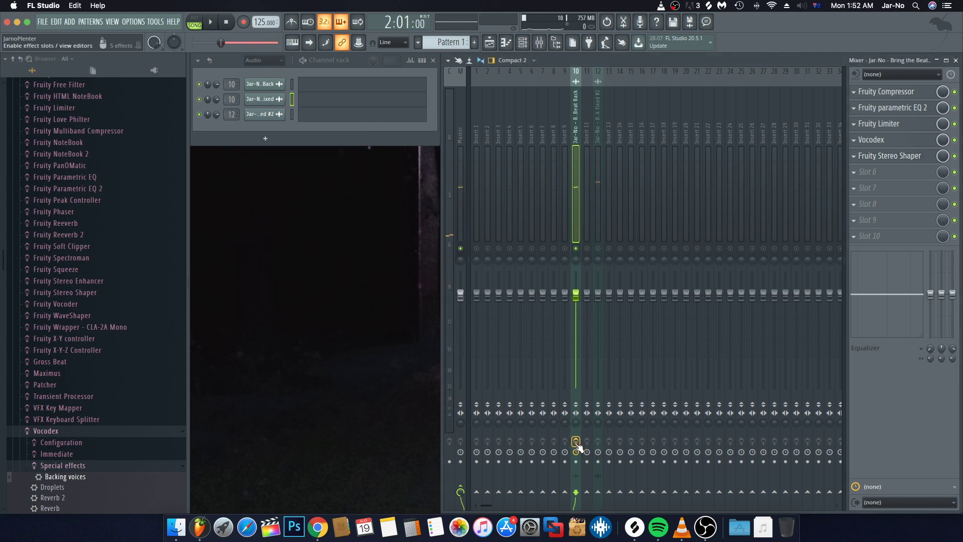
- Compare the loop with mixer track 10's effects bypassed and re-enabled, and collapse the browser folders
left_click(576, 441)
key("space")
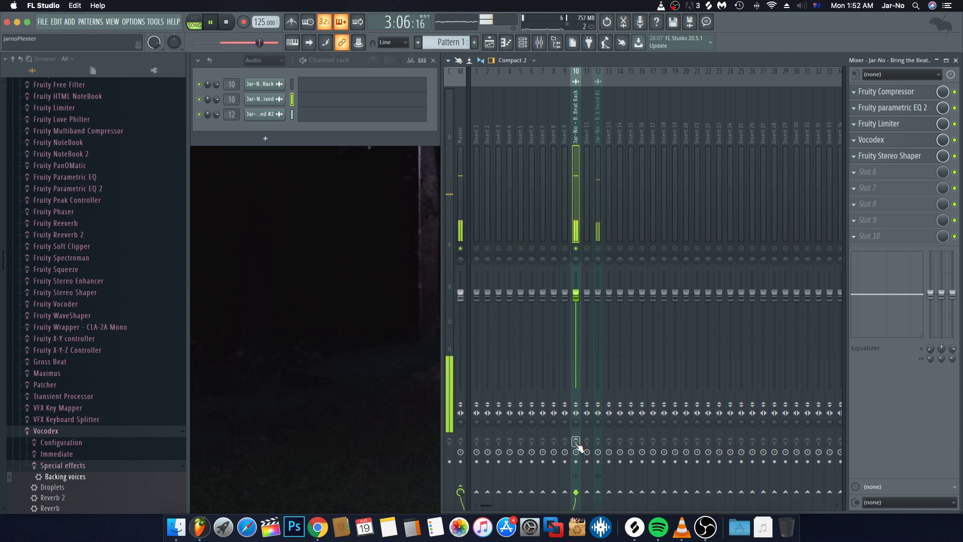
key("space")
left_click(576, 442)
key("space")
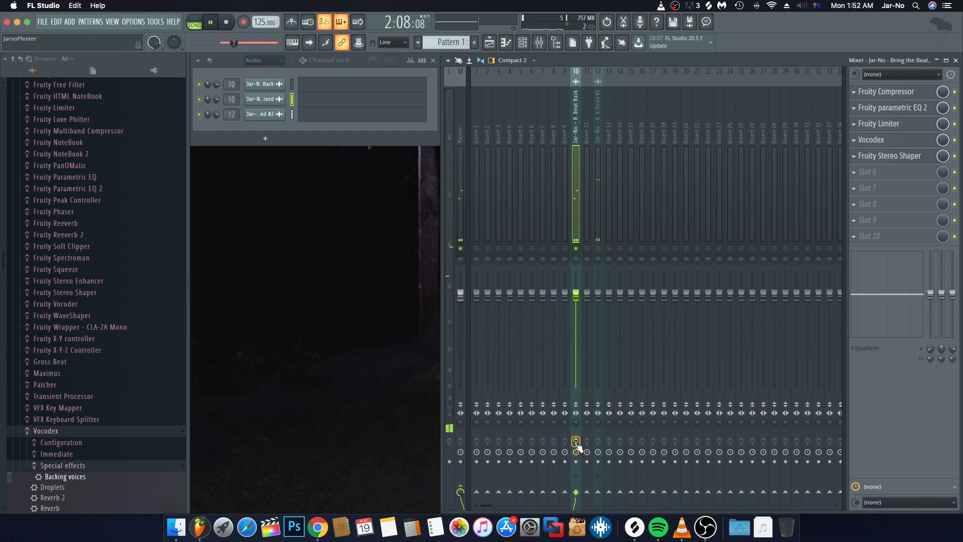
left_click(13, 59)
key("space")
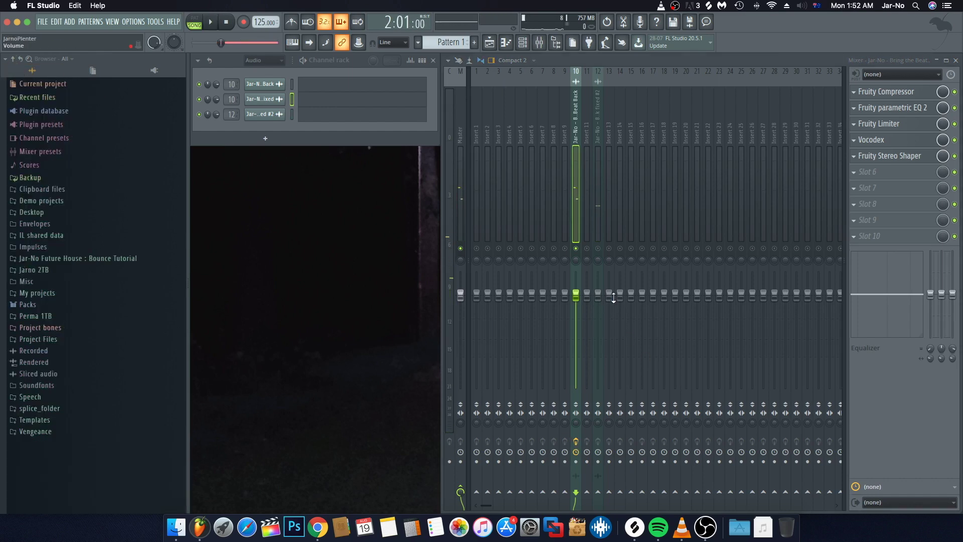
- Solo and select mixer track 12, then audition its vocal layer on its own
left_click(597, 248)
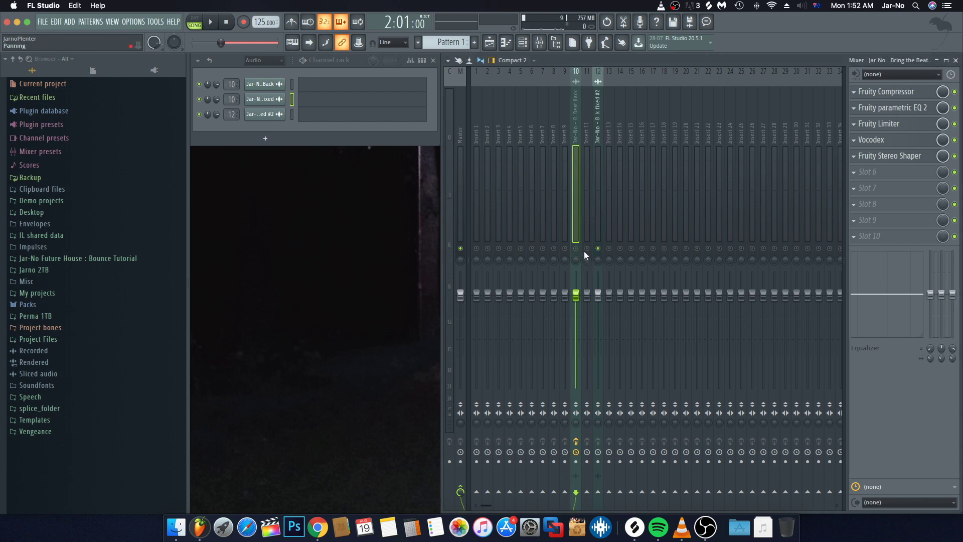
key("space")
left_click(598, 208)
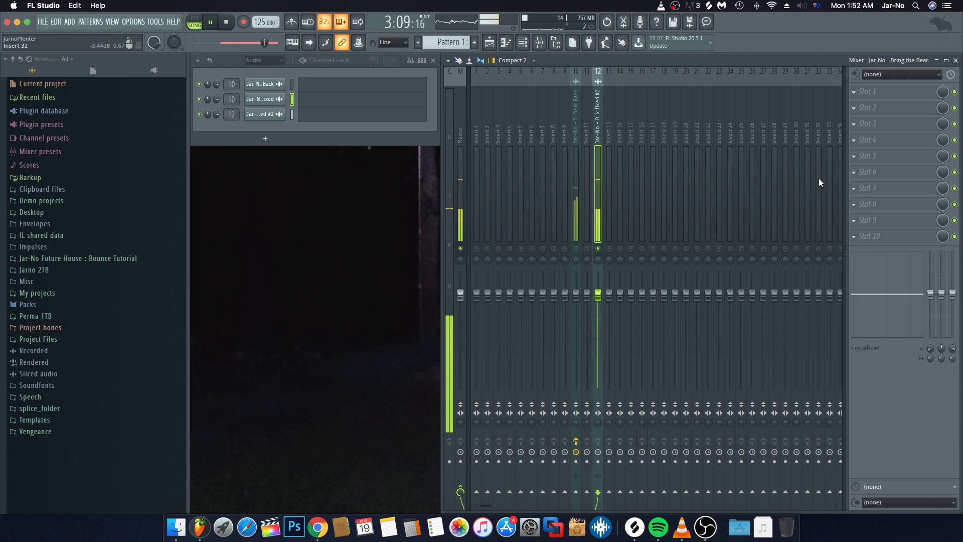
key("space")
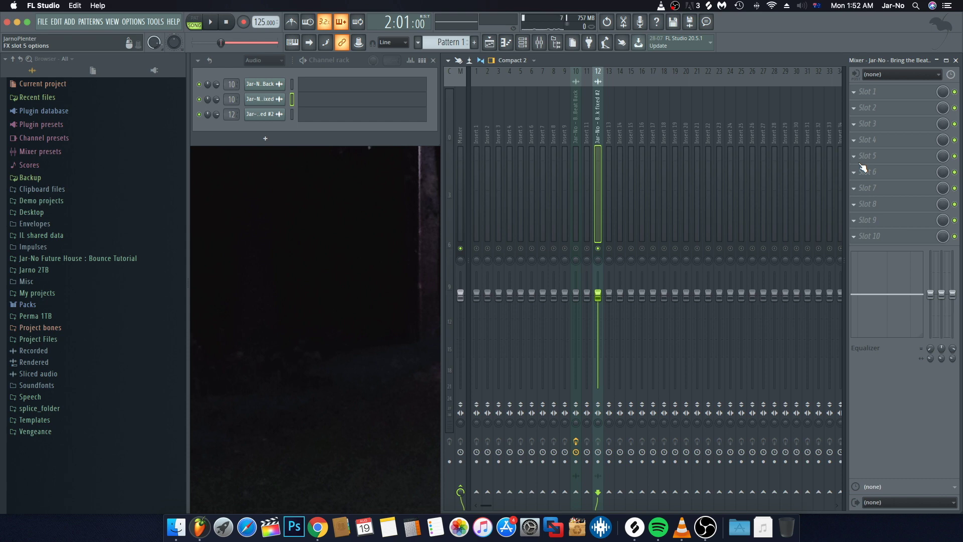
- Load Fruity Parametric EQ 2 in slot 1 of mixer track 12, enlarge it, and make band 1 a Steep 8 high pass
left_click(866, 91)
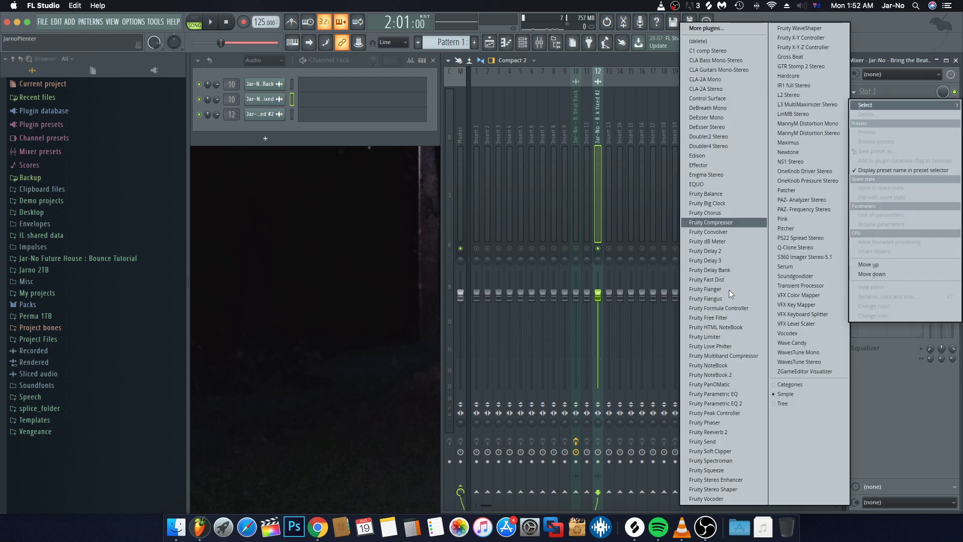
left_click(725, 402)
left_click_drag(538, 300, 720, 417)
right_click(300, 272)
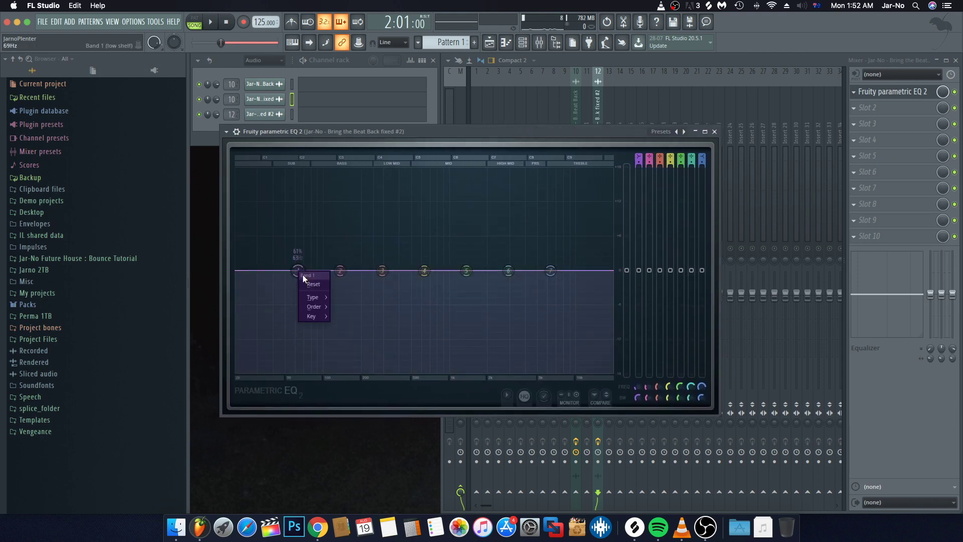
mouse_move(315, 306)
left_click(345, 307)
right_click(298, 271)
mouse_move(314, 298)
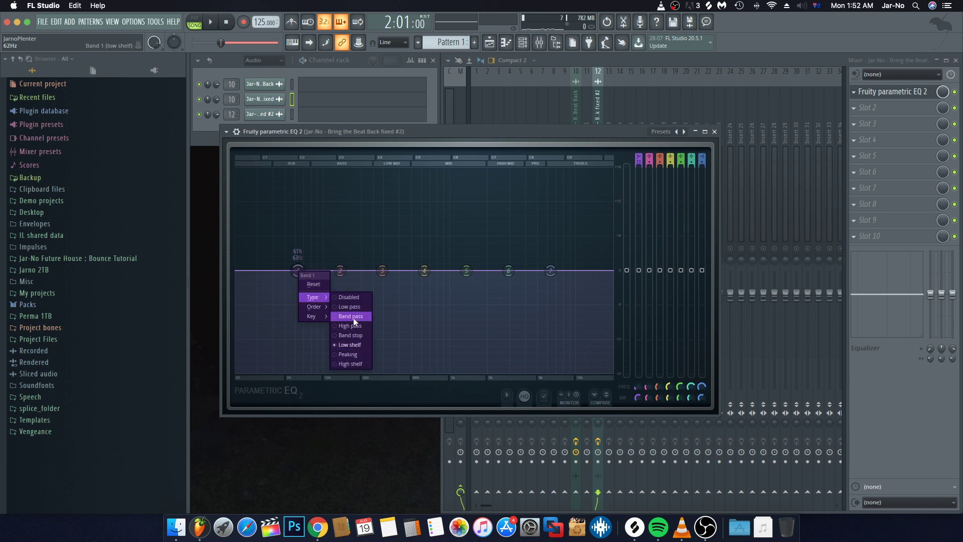
left_click(349, 323)
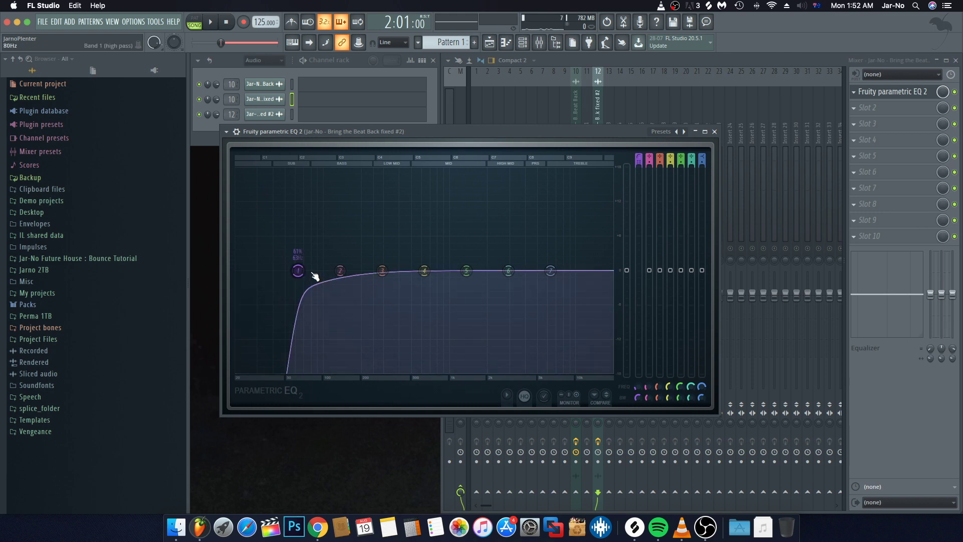
- Raise the high-pass cutoff on band 1 and cut the bass with band 2 around 120 Hz while auditioning the vocal
key("space")
left_click_drag(340, 271, 312, 271)
key("space")
left_click_drag(345, 297, 333, 292)
key("space")
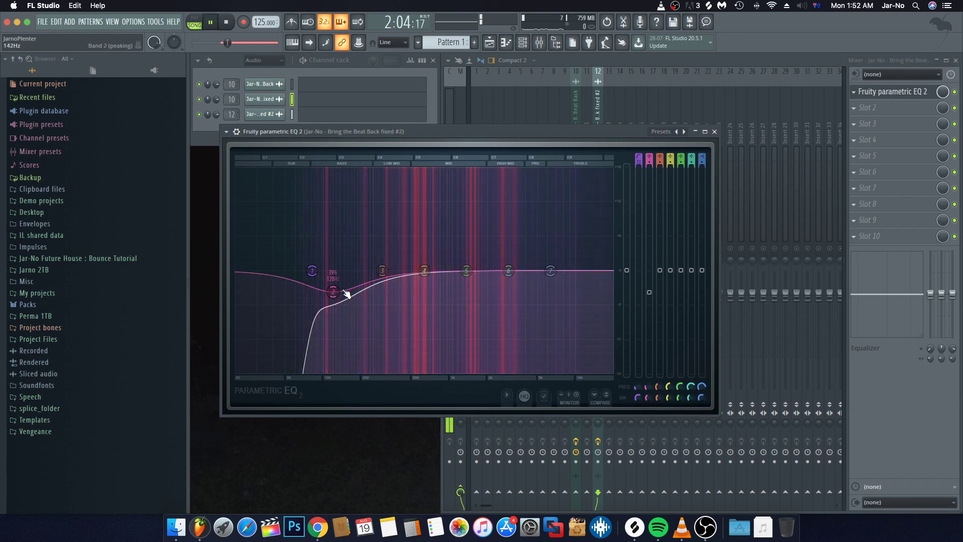
key("space")
- Set EQ band 7 to Steep 8 order, pull it down at the extreme high end, and audition the vocal
right_click(550, 270)
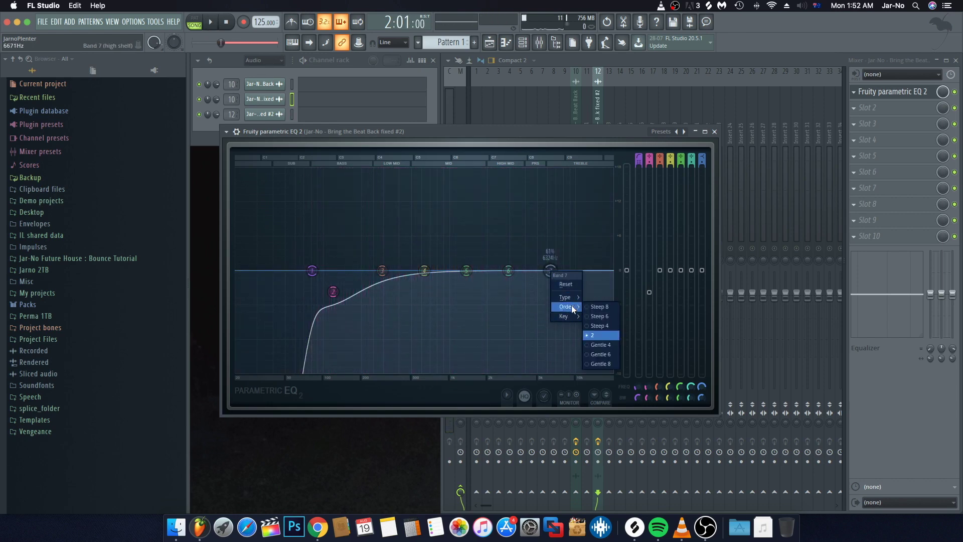
left_click(600, 307)
left_click_drag(550, 271, 611, 371)
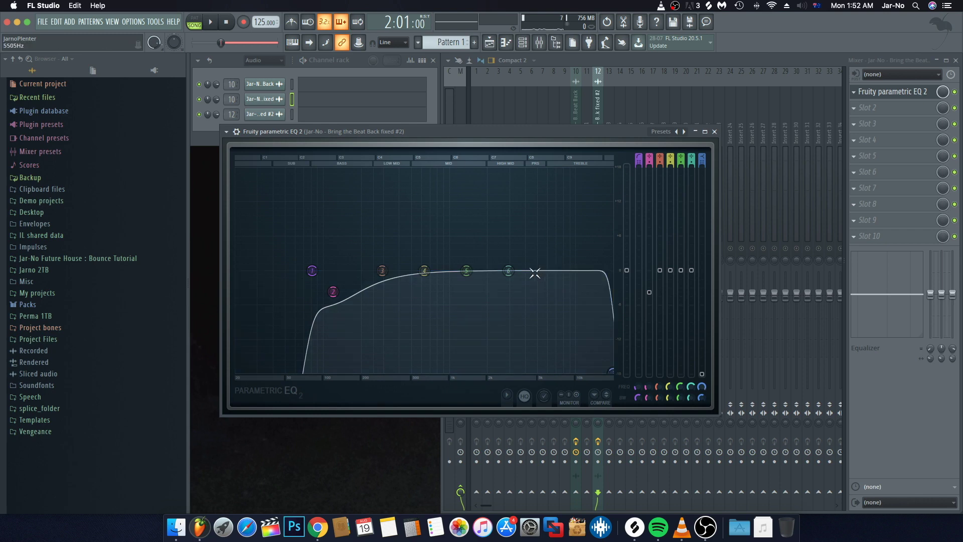
key("space")
key("space")
- Move EQ bands 3 to 6 higher in frequency, slightly boosting bands 4, 5 and 6, then audition the loop and close the EQ
left_click_drag(510, 273, 590, 265)
left_click_drag(466, 271, 541, 265)
left_click(424, 271)
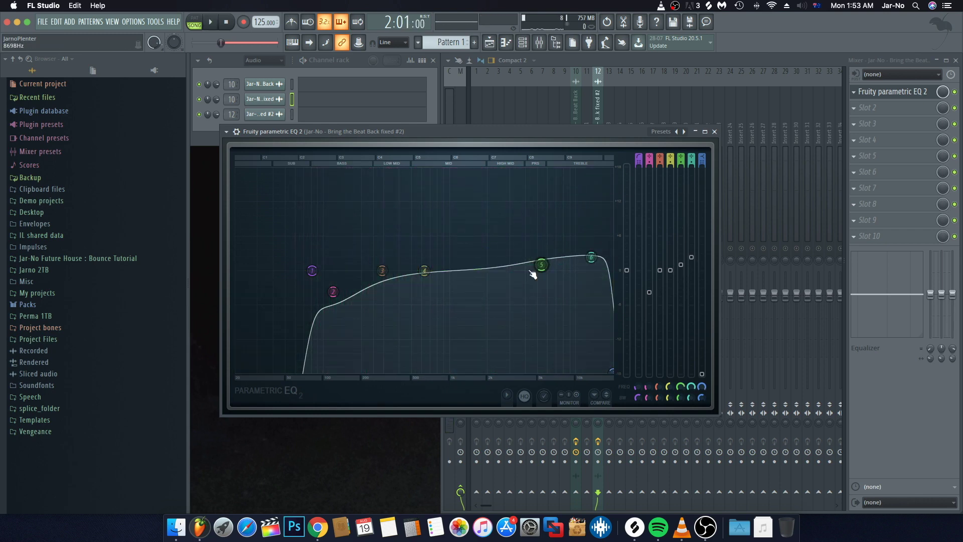
left_click_drag(427, 279, 478, 274)
left_click_drag(385, 280, 498, 267)
key("space")
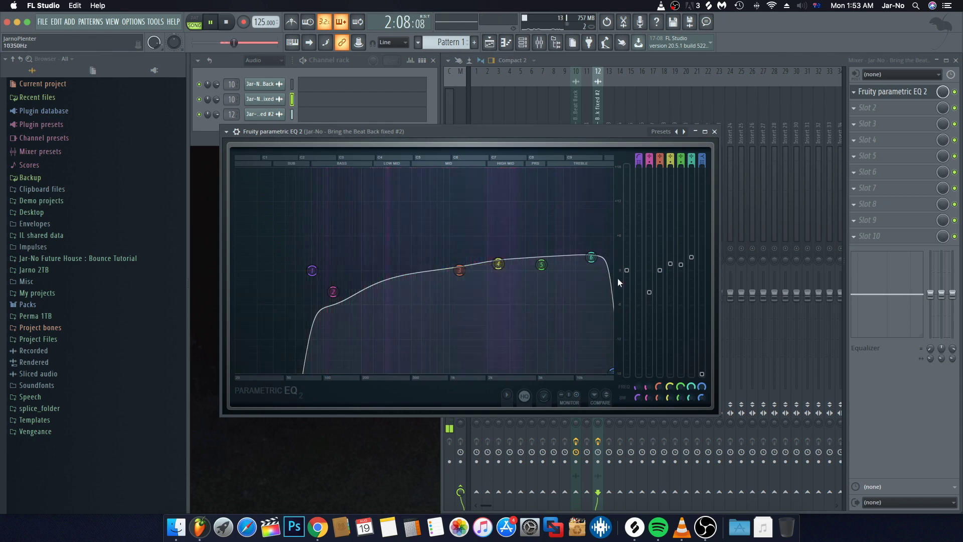
left_click(714, 132)
key("space")
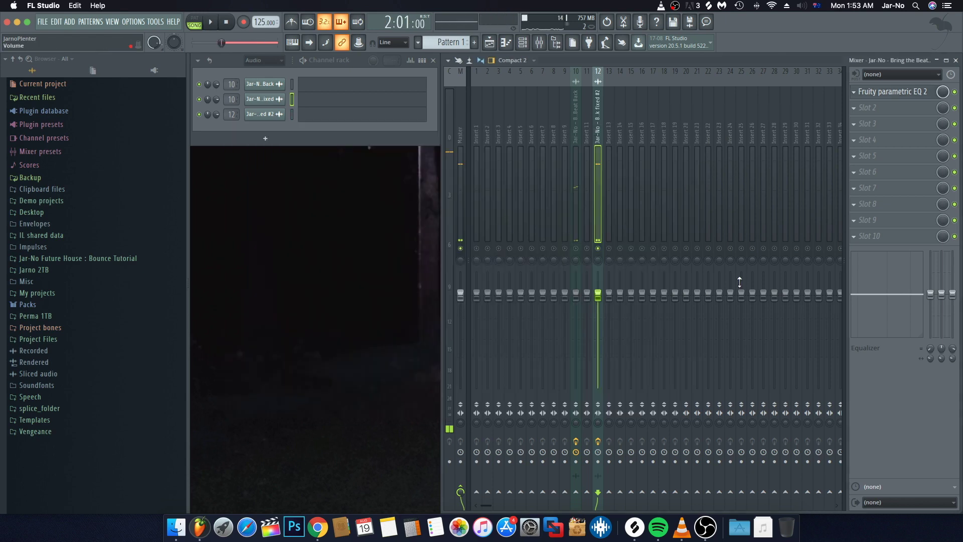
- Load Effector in slot 2 of mixer track 12 and reposition its window
left_click(859, 111)
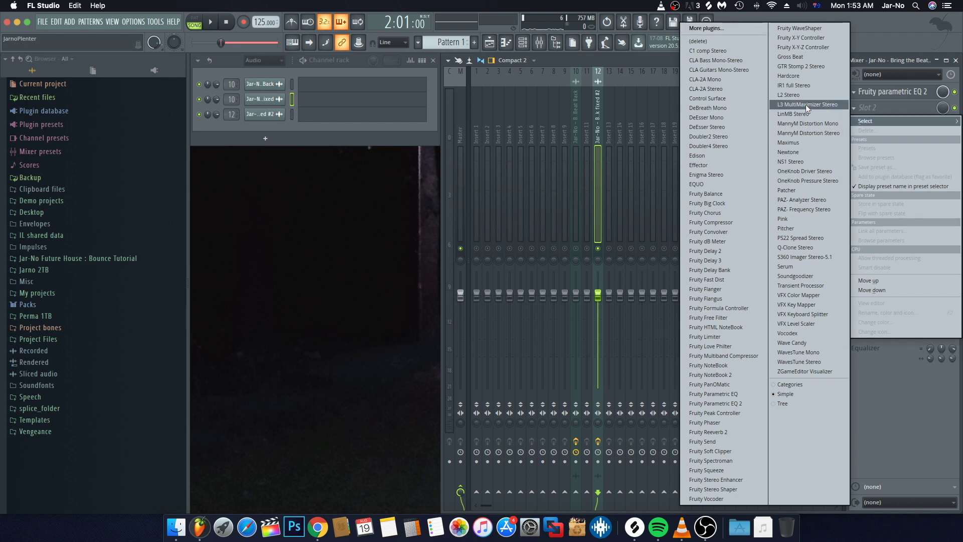
left_click(717, 164)
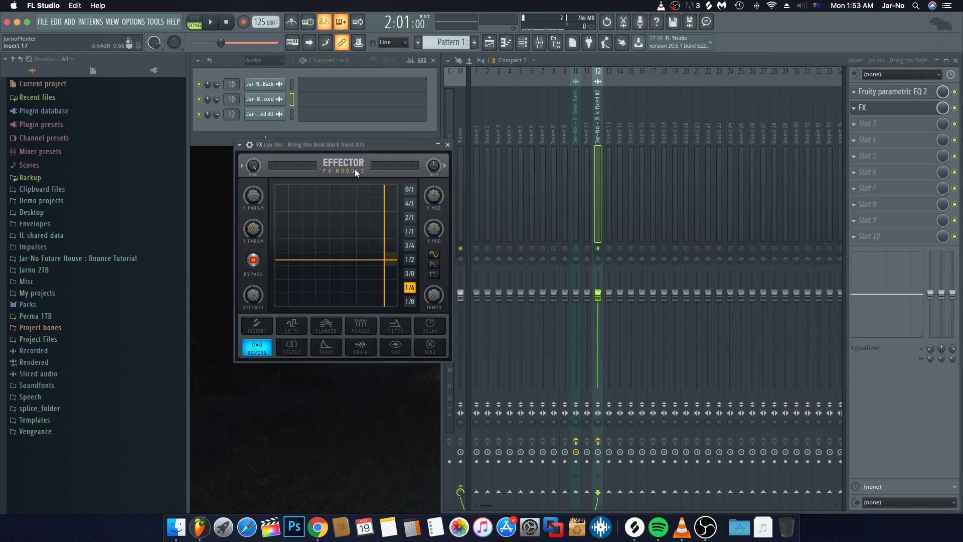
left_click_drag(381, 144, 445, 167)
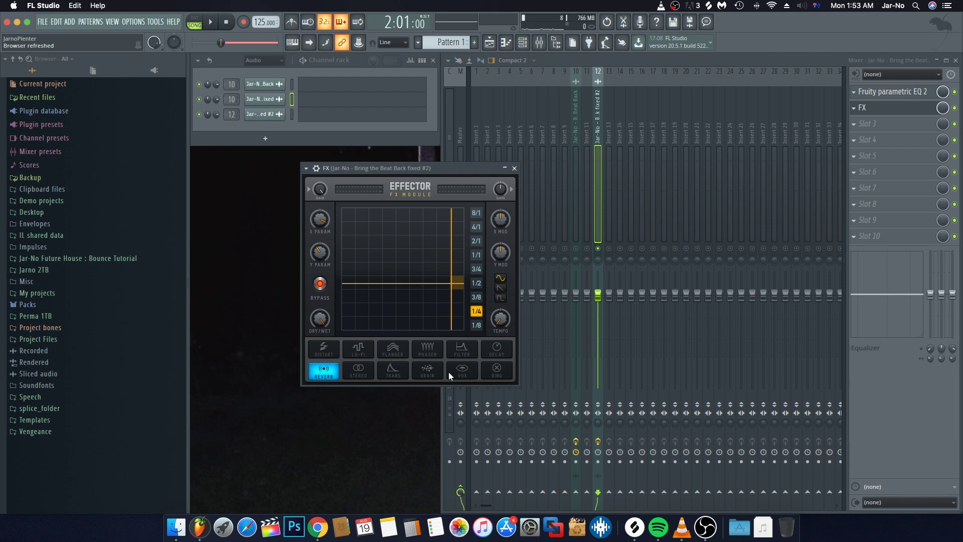
- Lower Effector's X and Y parameters, turn off its bypass, and switch its effect to Vox
left_click_drag(430, 285, 379, 289)
left_click(319, 284)
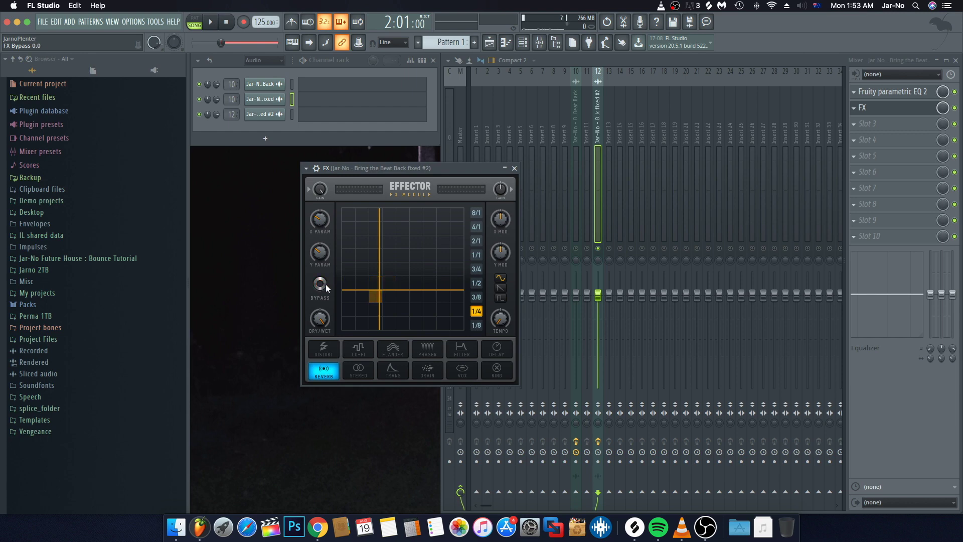
left_click(462, 371)
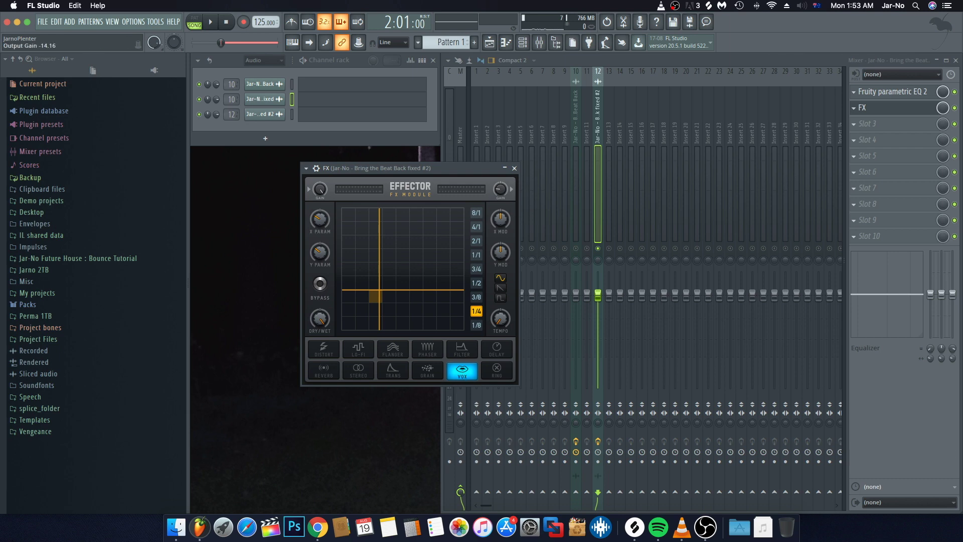
- Set Effector's Vox effect to about 40.7 on X and 41.6 on Y, auditioning the vocal between adjustments
key("space")
key("space")
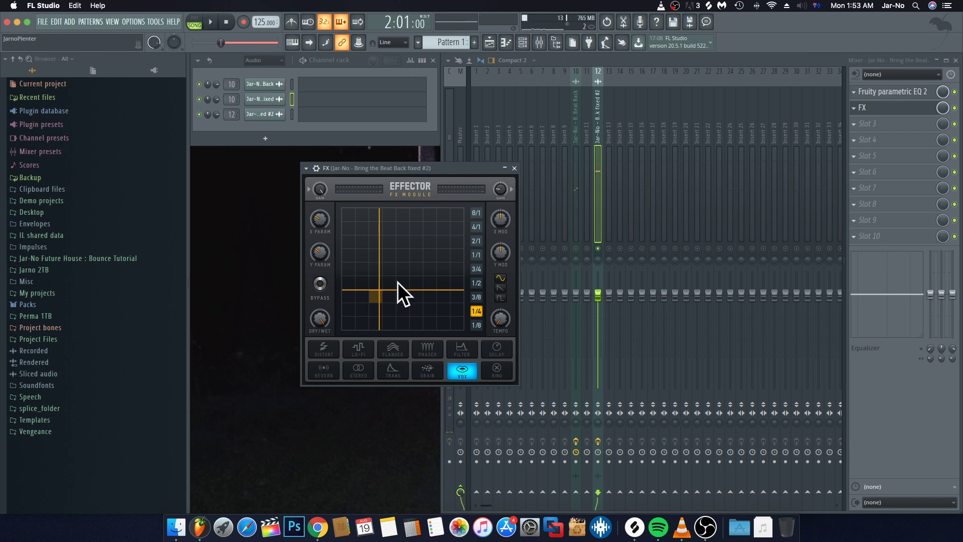
mouse_move(394, 286)
left_mouse_down()
mouse_move(372, 251)
mouse_move(392, 241)
mouse_move(404, 273)
mouse_move(435, 237)
mouse_move(336, 333)
mouse_move(345, 245)
mouse_move(360, 236)
mouse_move(420, 296)
mouse_move(377, 285)
mouse_move(376, 301)
mouse_move(393, 267)
mouse_move(424, 251)
mouse_move(392, 279)
left_mouse_up()
key("space")
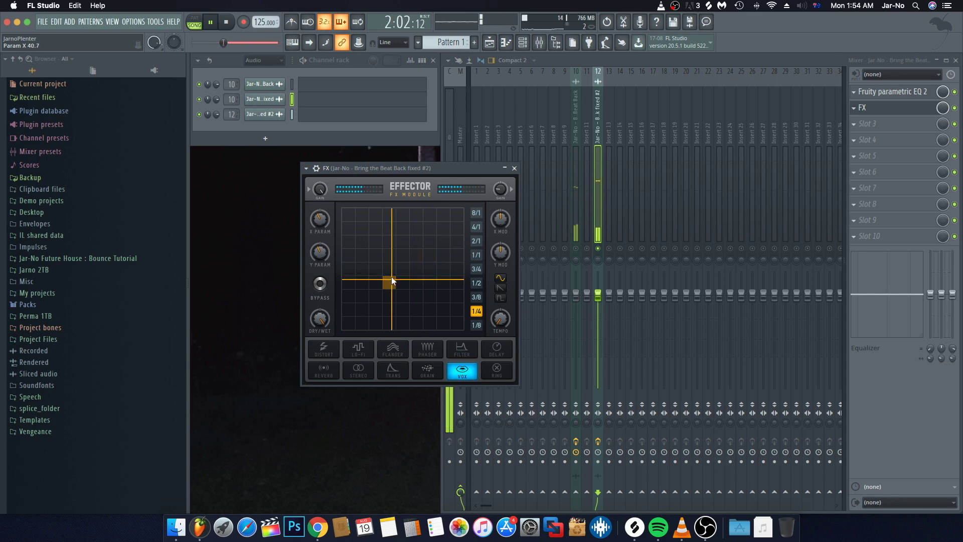
key("space")
left_click(390, 279)
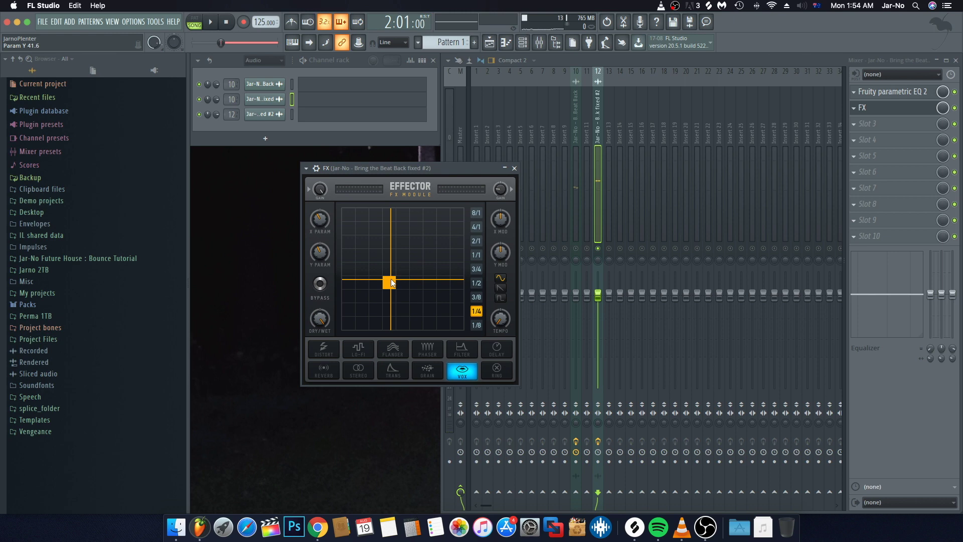
left_click_drag(390, 278, 392, 278)
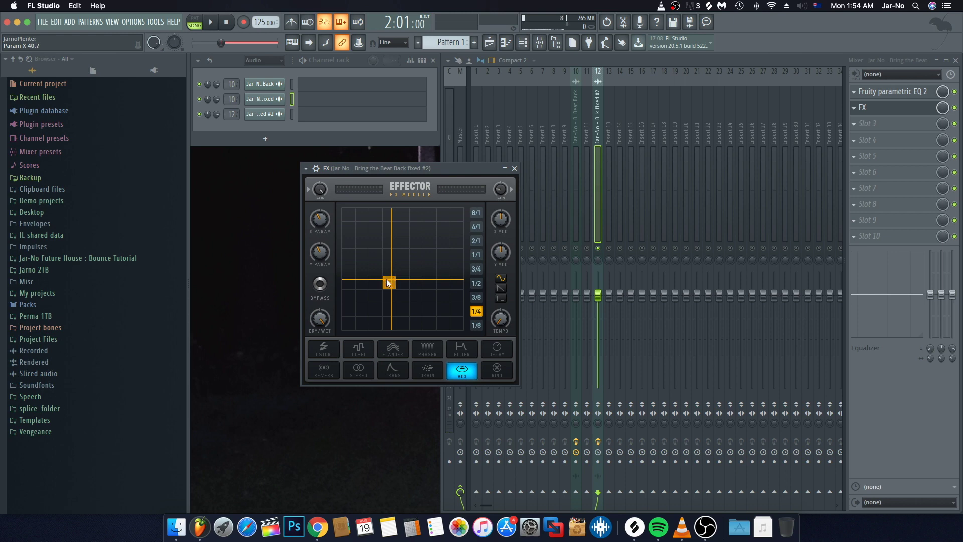
key("space")
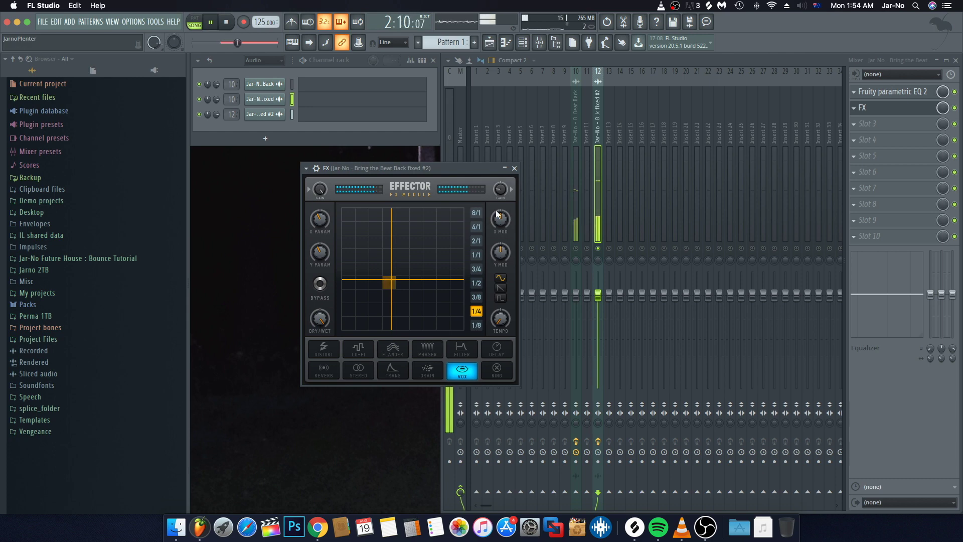
key("space")
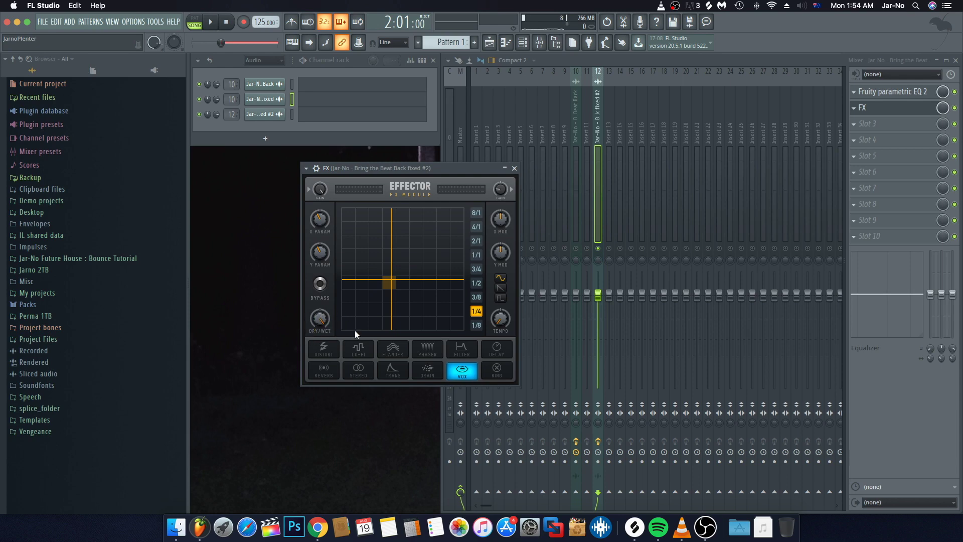
- Set Effector's wet mix to about 50.5 while auditioning the loop, and close the plugin window
key("space")
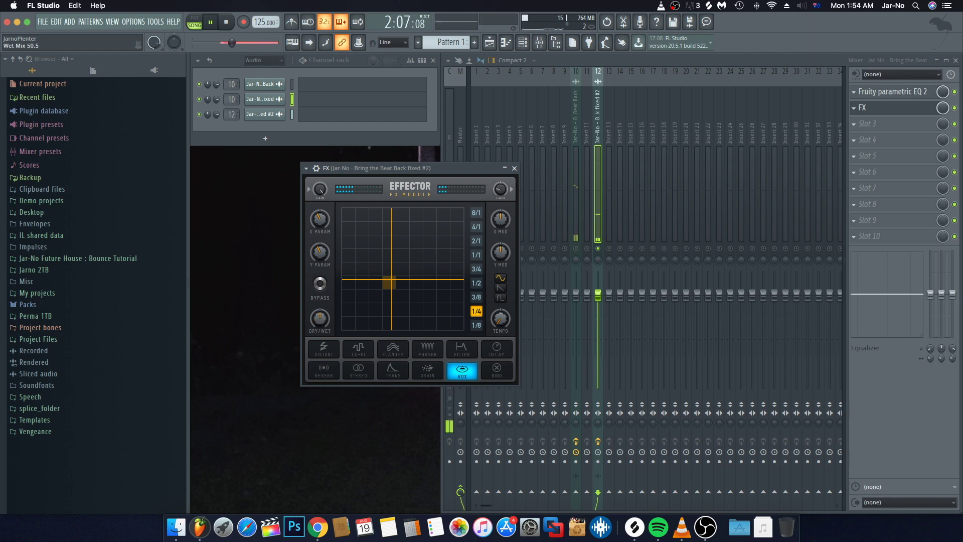
key("space")
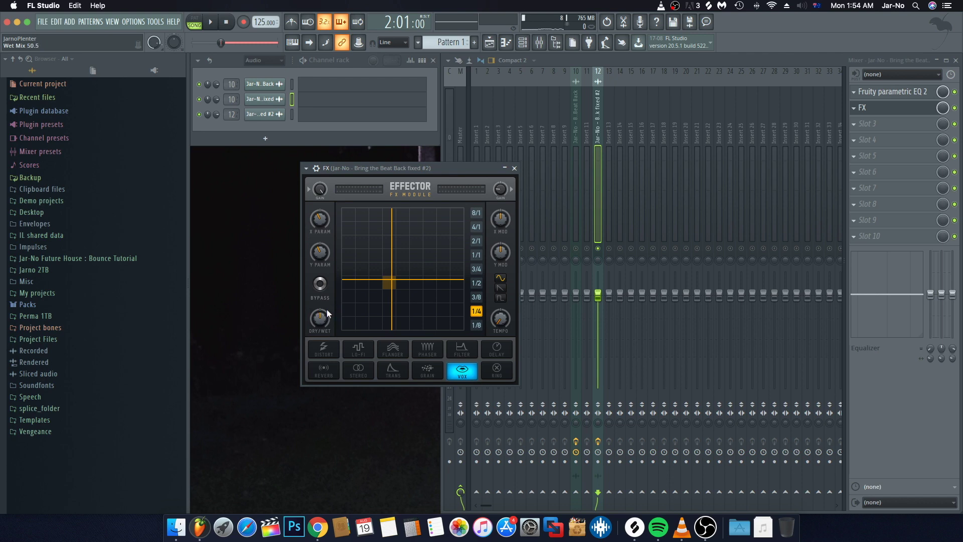
key("space")
left_click(514, 168)
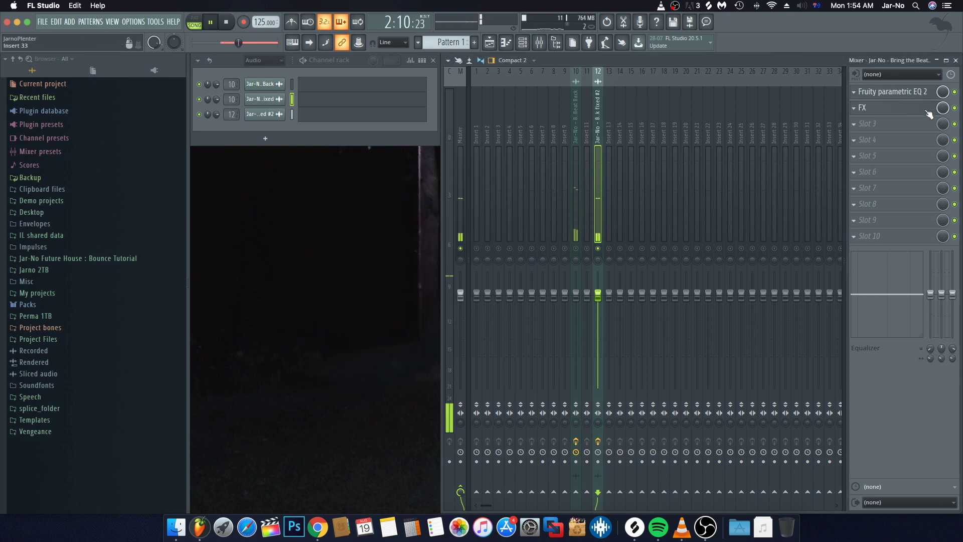
- Reopen Effector on track 12, set its output gain to about -7.92, close it and stop playback
left_click(881, 114)
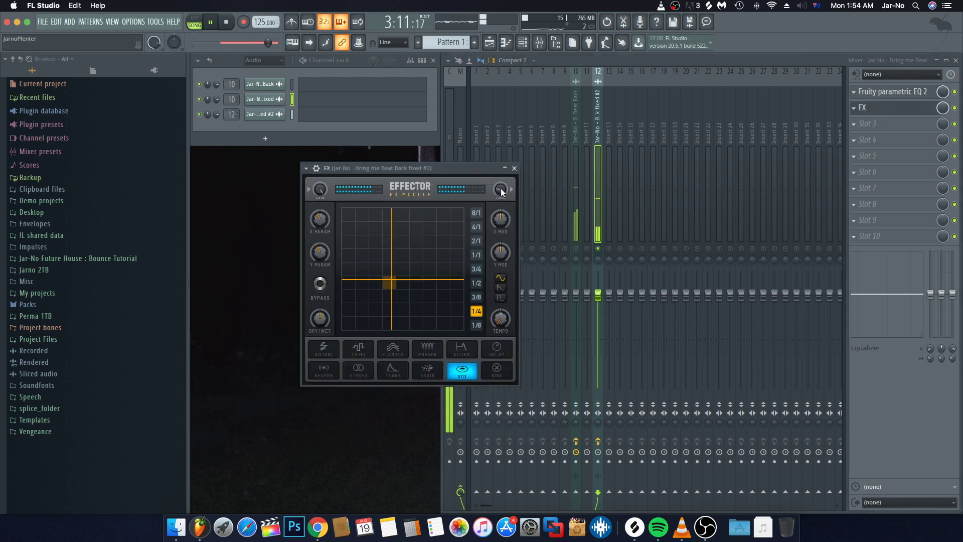
left_click_drag(500, 193, 500, 201)
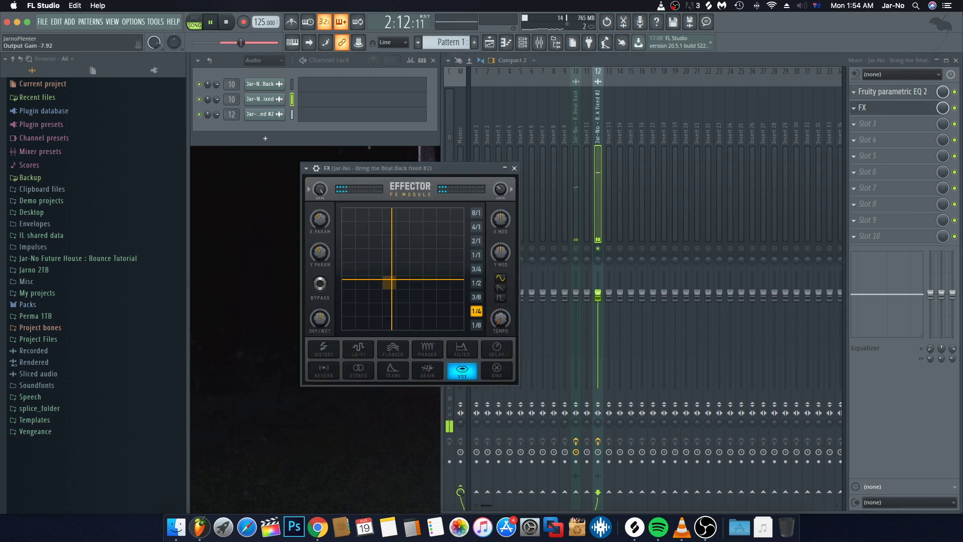
left_click(513, 168)
key("space")
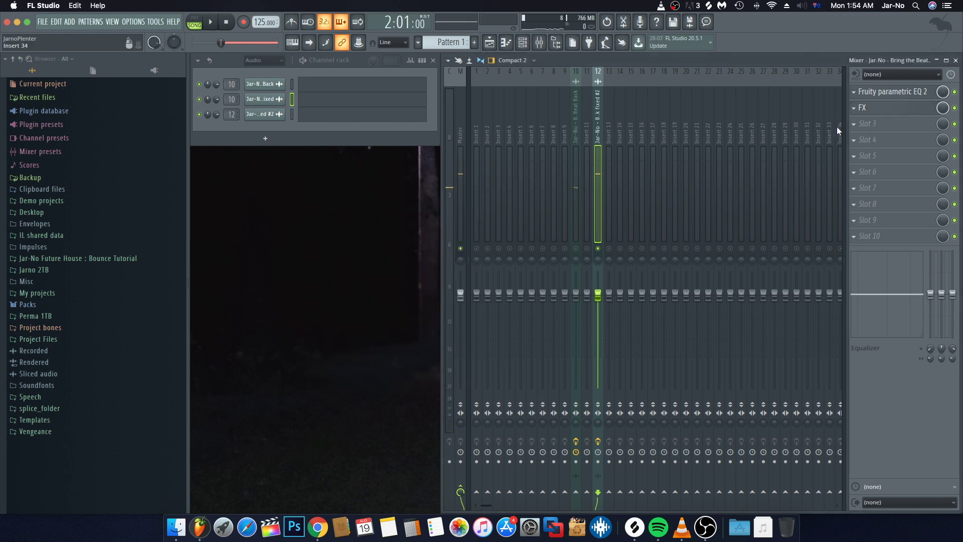
- Load Fruity Limiter in slot 3 of mixer track 12, then enlarge and reposition its window
left_click(854, 124)
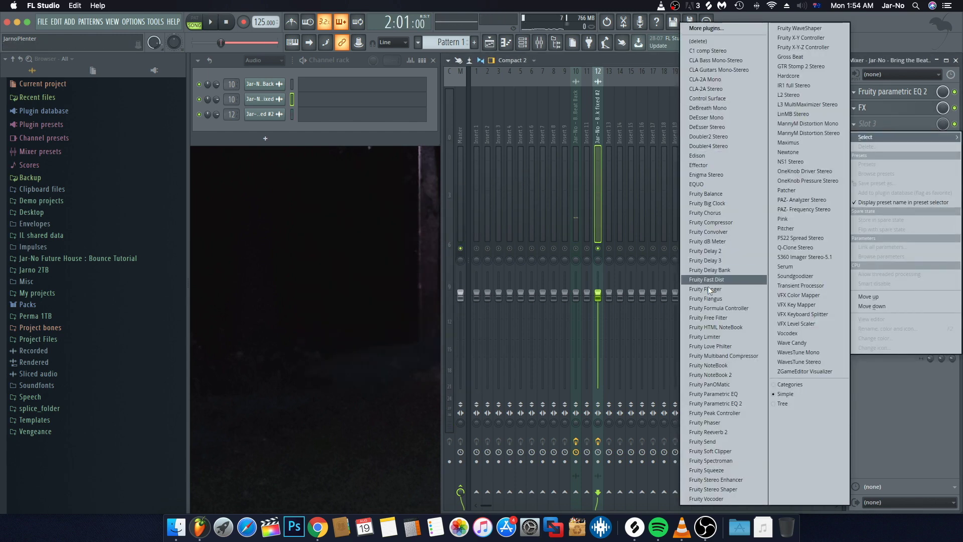
left_click(709, 336)
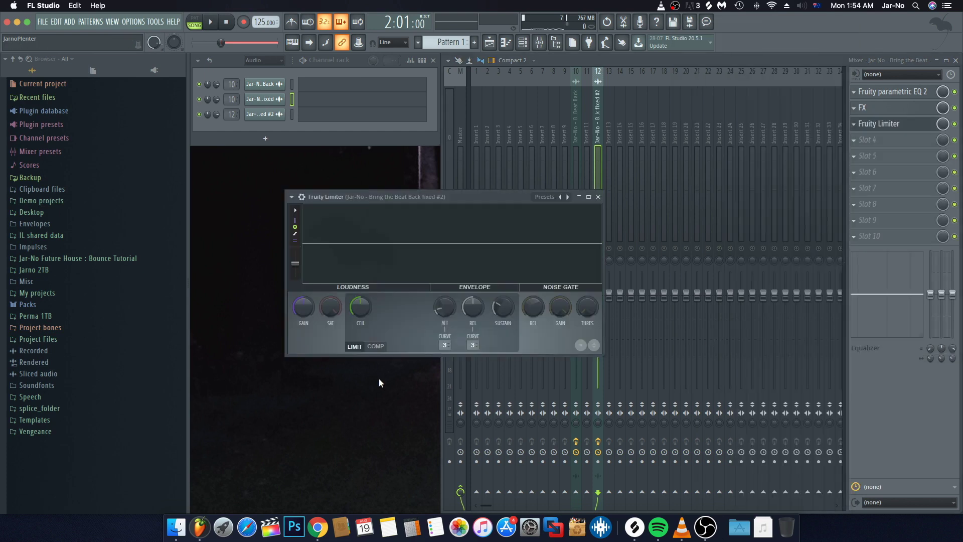
left_click_drag(604, 353, 742, 462)
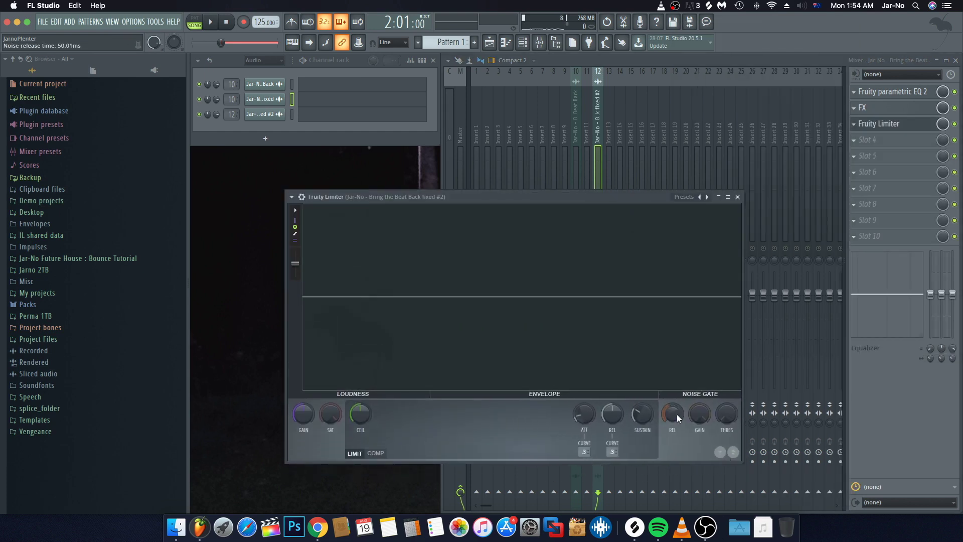
left_click_drag(515, 191, 433, 157)
- Lower the limiter's ceiling to about -8.1 dB and shorten its release and sustain during playback, then close it
key("space")
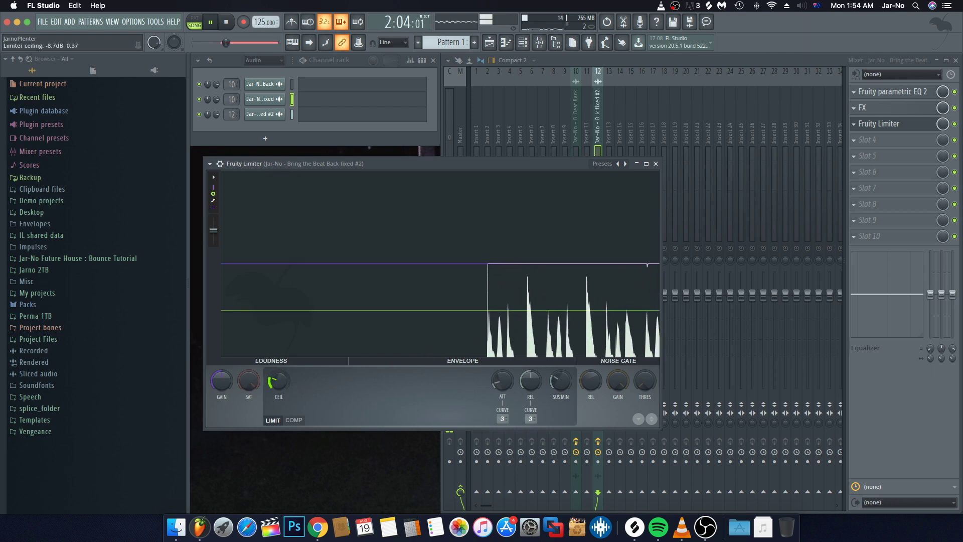
left_click_drag(530, 381, 560, 390)
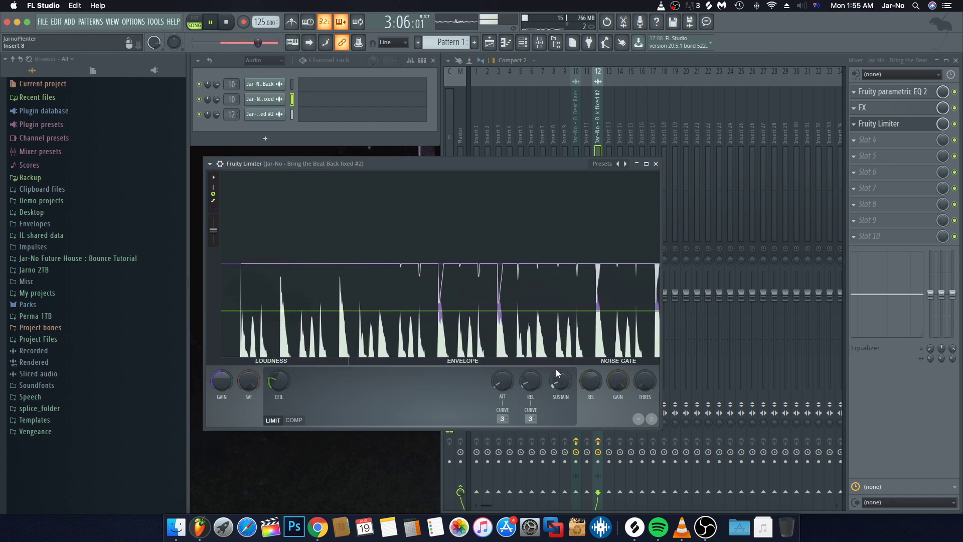
left_click_drag(279, 381, 288, 384)
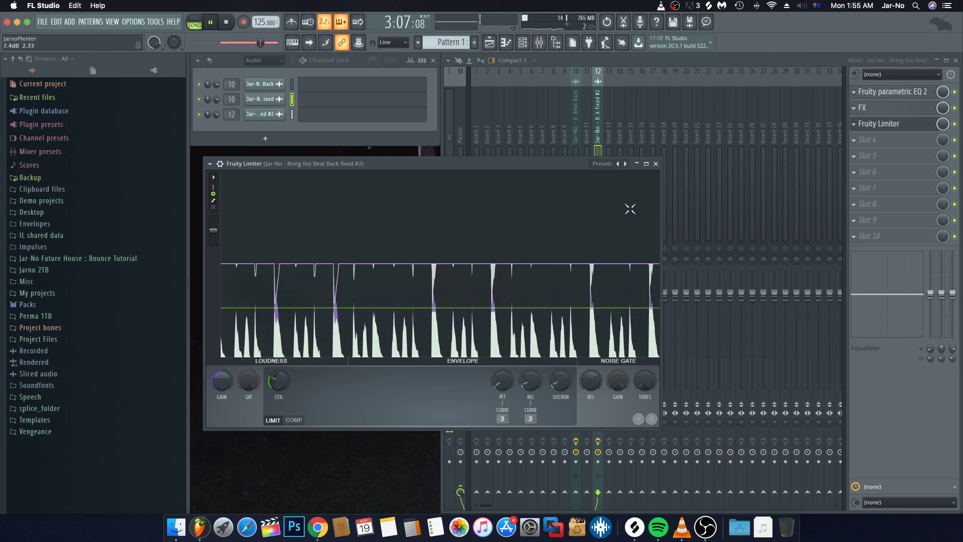
key("space")
key("Escape")
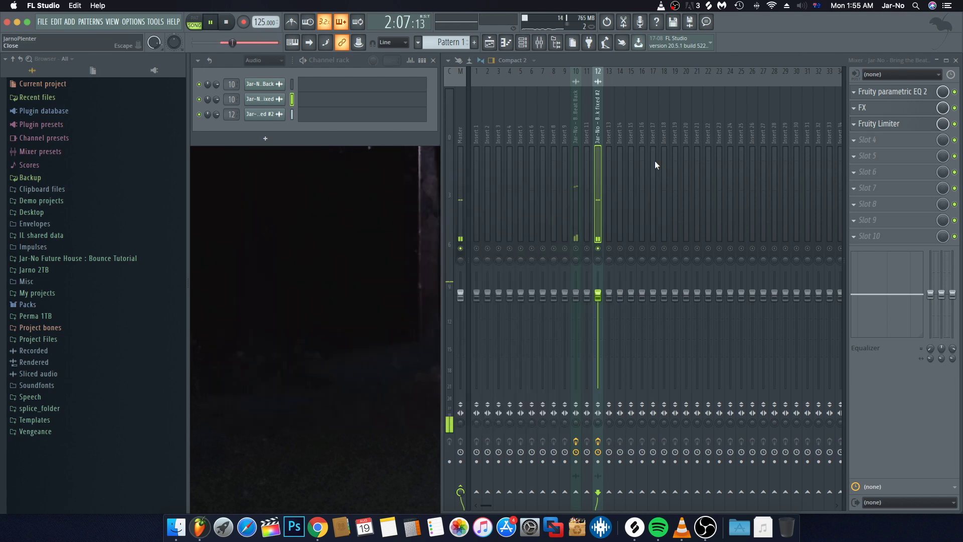
- Load Fruity Stereo Shaper in slot 4 of mixer track 12, apply its Stereoize 2 preset and close it
left_click(862, 143)
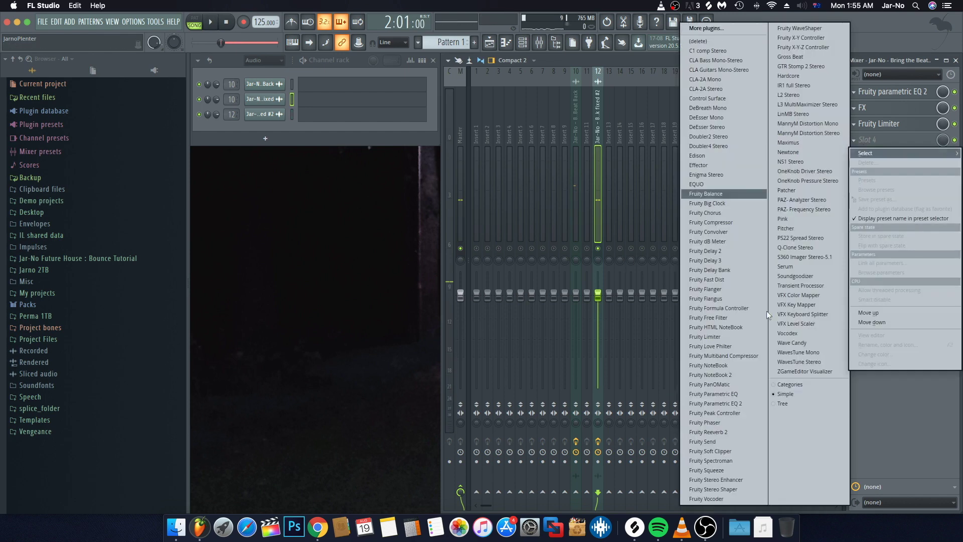
left_click(727, 488)
left_click(292, 197)
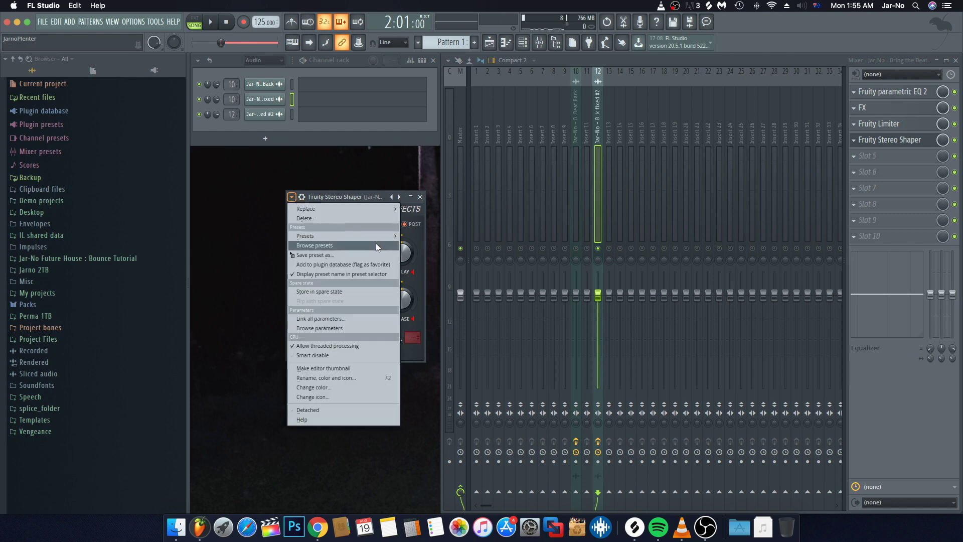
mouse_move(375, 236)
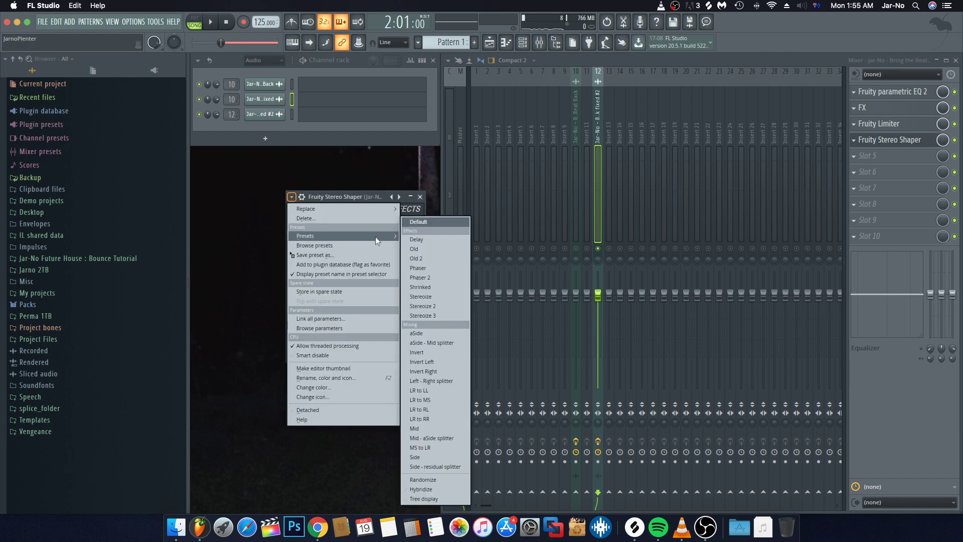
left_click(438, 304)
left_click(420, 197)
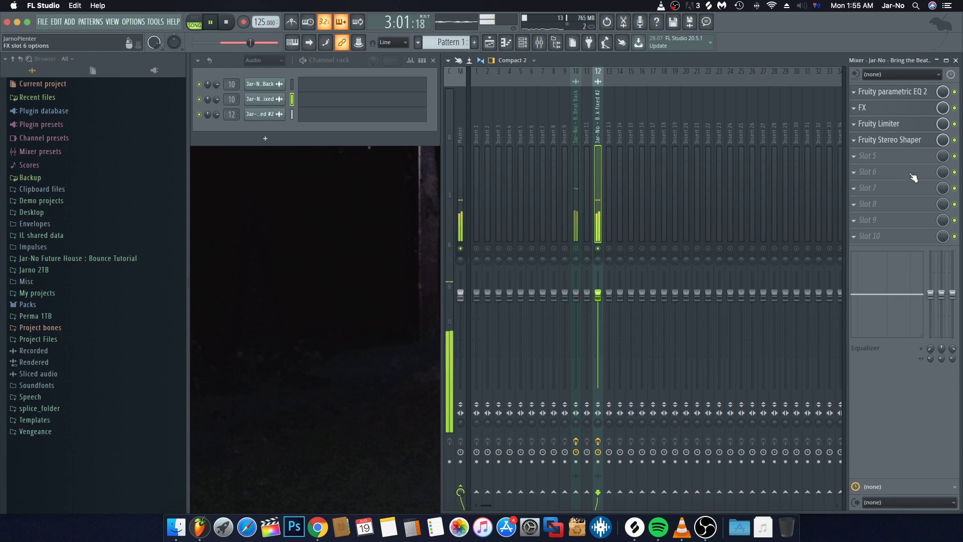
- Reopen Fruity Limiter, adjust its ceiling to about -8.1 dB and gain to about 1.2 dB, then close it
left_click(875, 123)
key("space")
left_click_drag(276, 392, 276, 409)
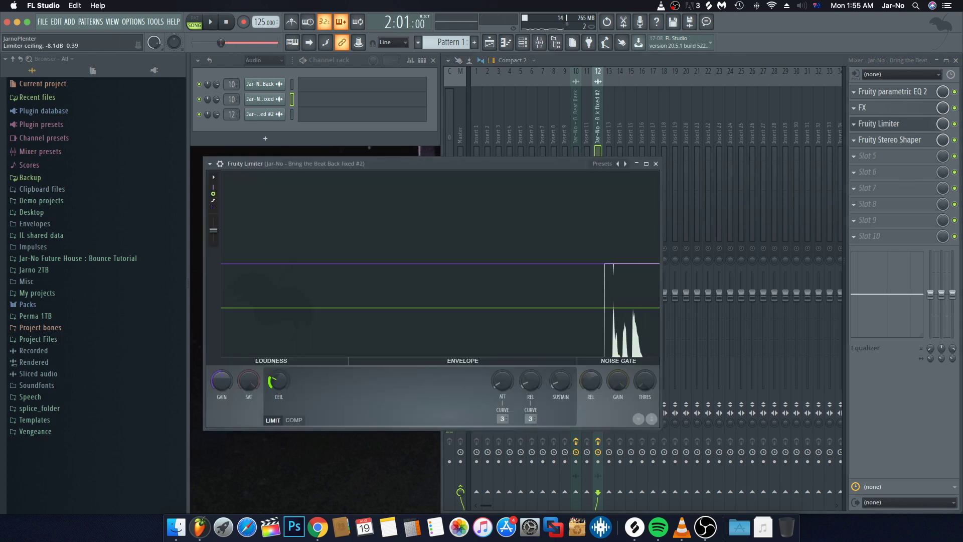
key("space")
left_click_drag(218, 382, 222, 384)
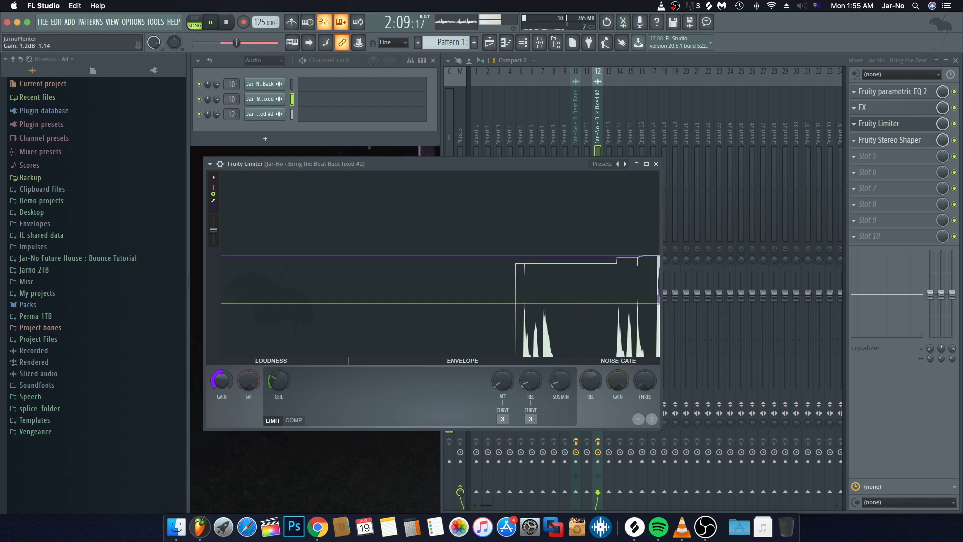
left_click(655, 164)
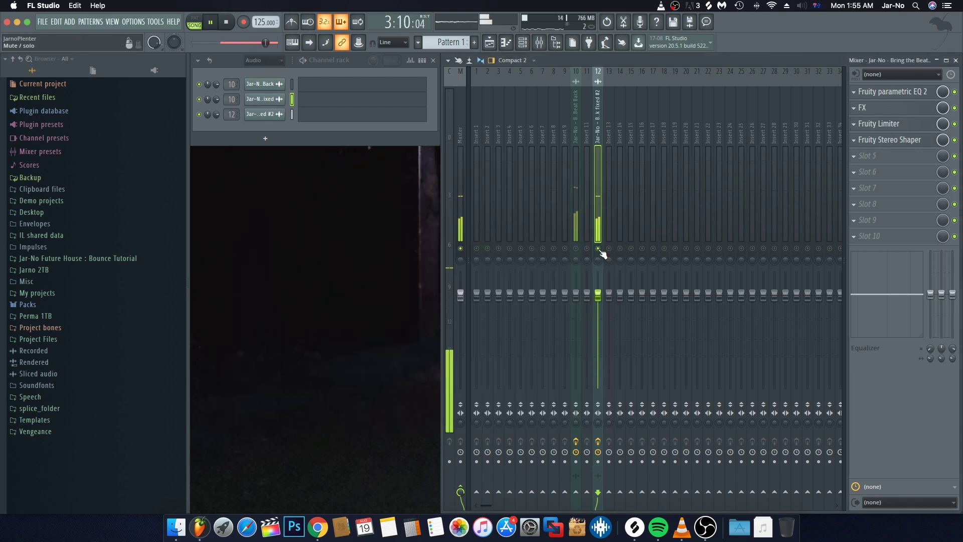
- Unmute mixer track 10 and lower its volume to about 89% (-2.5 dB) while auditioning both layers
key("space")
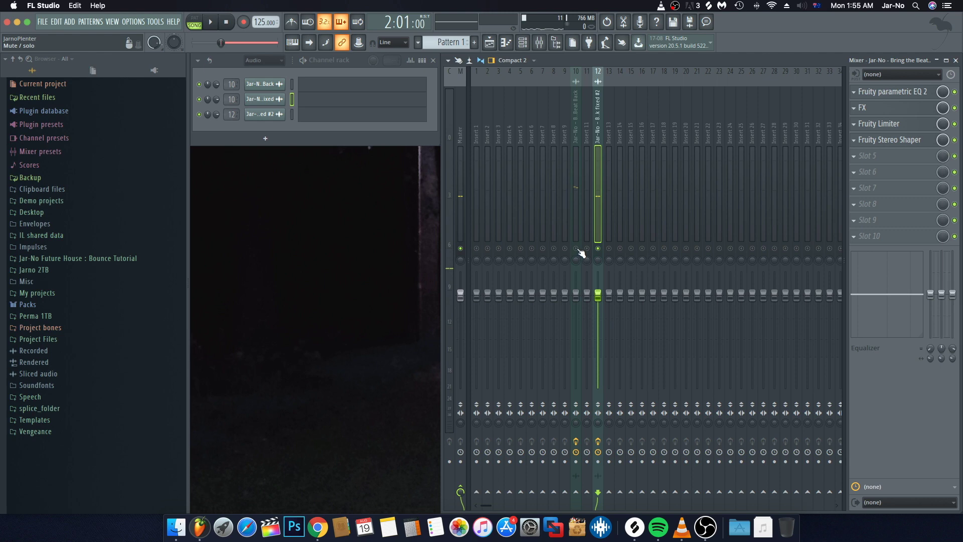
key("space")
scroll(584, 304, "up", 2)
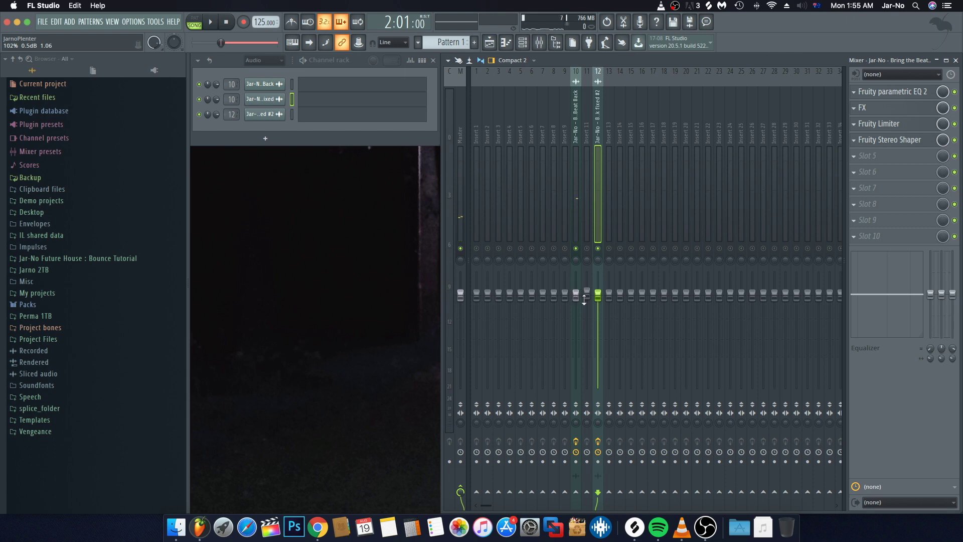
key("space")
left_click_drag(576, 295, 576, 304)
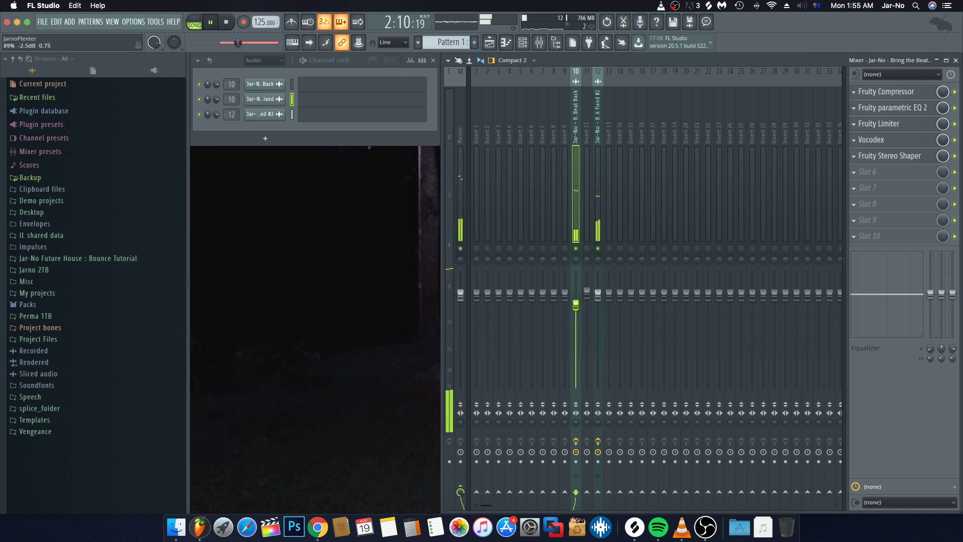
- In track 12's Fruity Parametric EQ 2, move bands 1 and 2 lower in frequency, band 2 to about 81 Hz, audition, and close it
left_click(599, 190)
key("space")
left_click(893, 92)
left_click_drag(312, 273, 283, 270)
mouse_move(333, 291)
left_mouse_down()
mouse_move(312, 274)
mouse_move(317, 286)
left_mouse_up()
key("space")
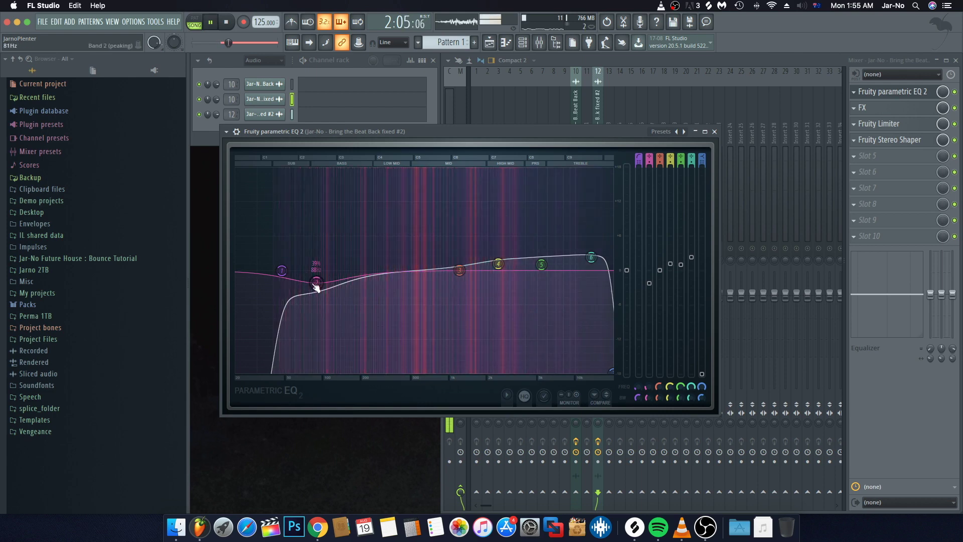
left_click(714, 131)
key("space")
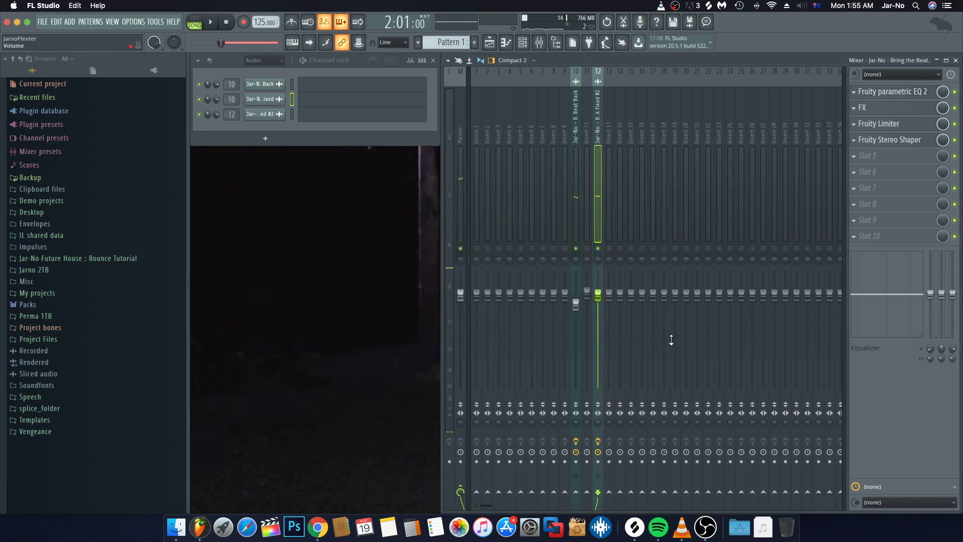
- Load Fruity Reeverb 2 into slot 6 of mixer track 10
left_click(576, 209)
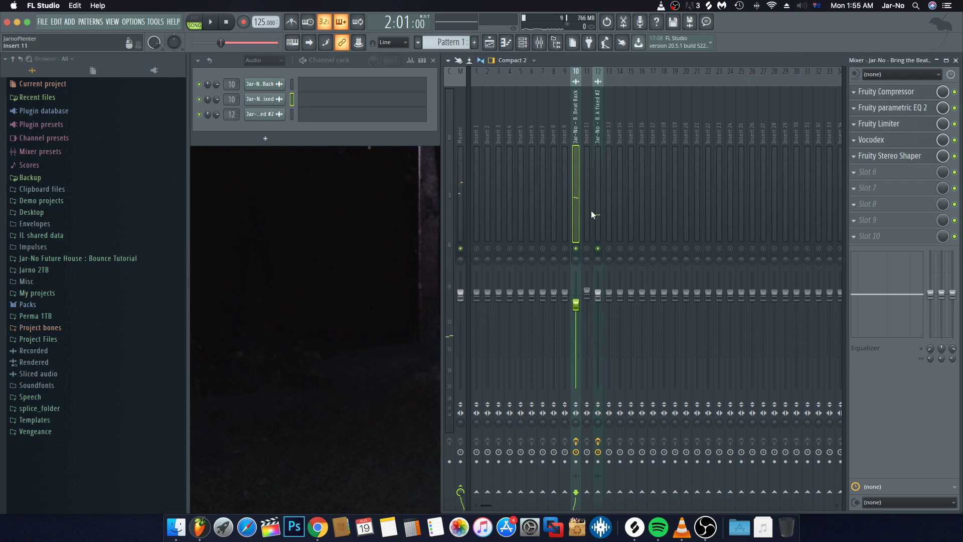
left_click(854, 173)
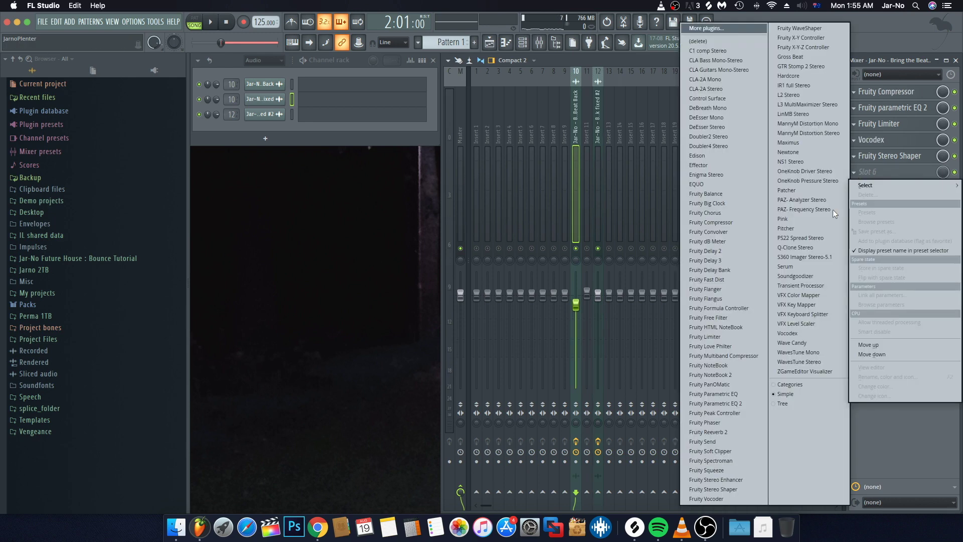
left_click(729, 430)
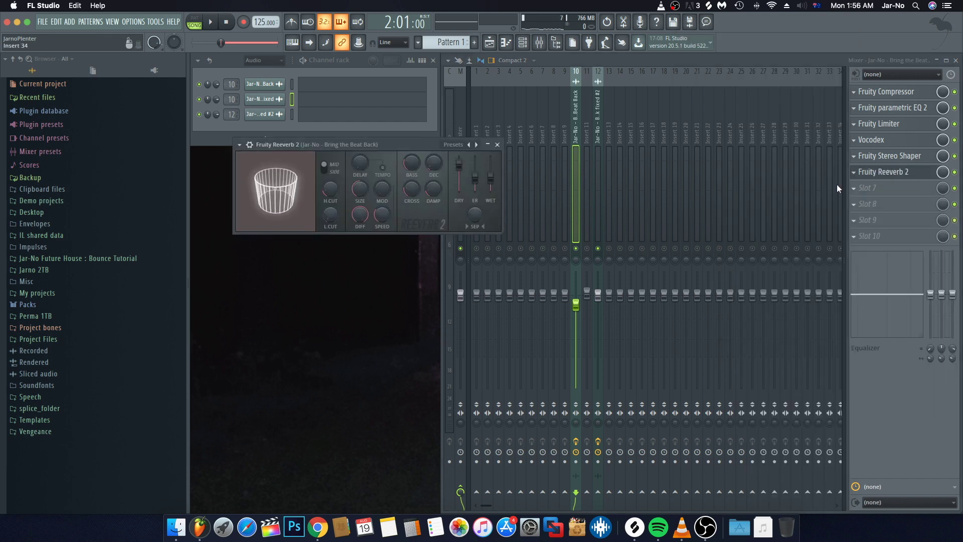
left_click(239, 145)
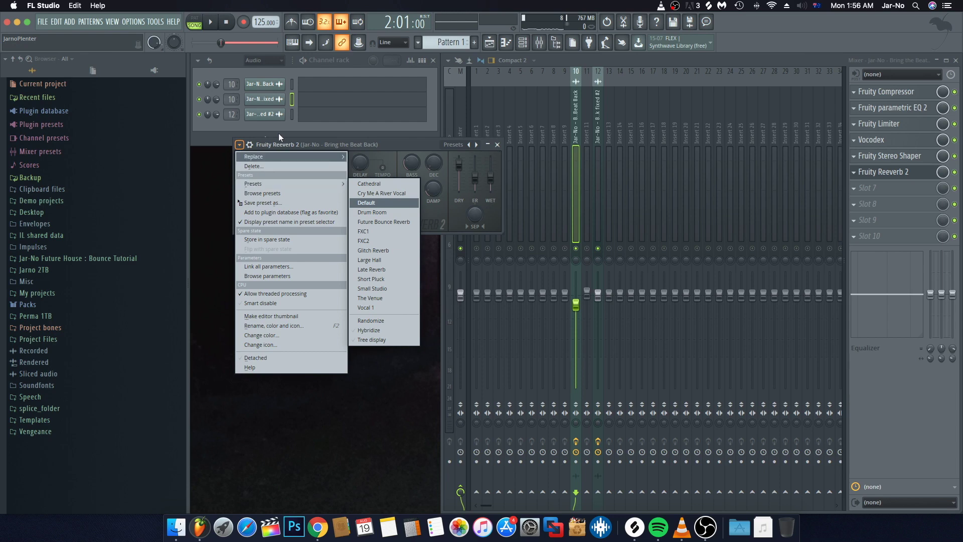
key("Escape")
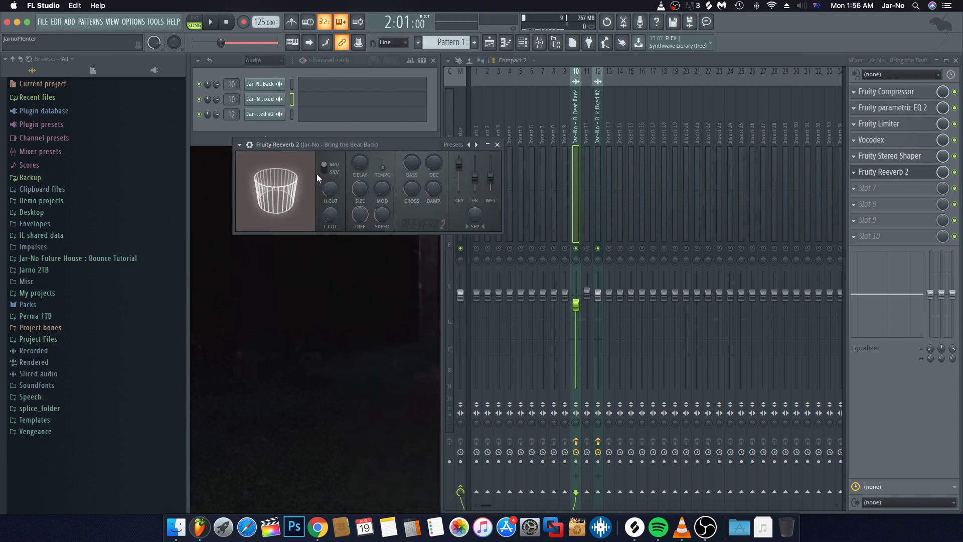
- Raise Fruity Reeverb 2's high cut and adjust its damping, low cut and decay for the track 10 vocal
left_click_drag(334, 192, 334, 180)
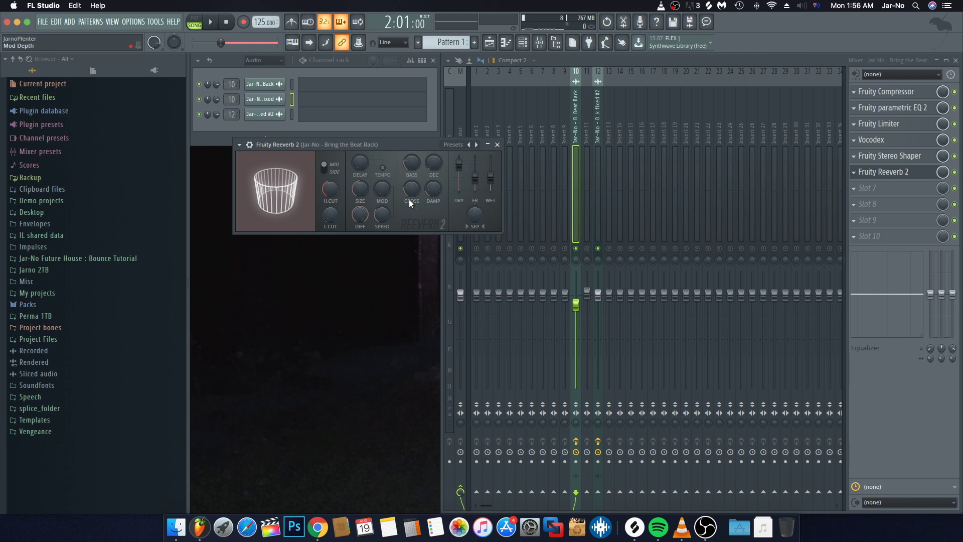
left_click_drag(429, 190, 429, 181)
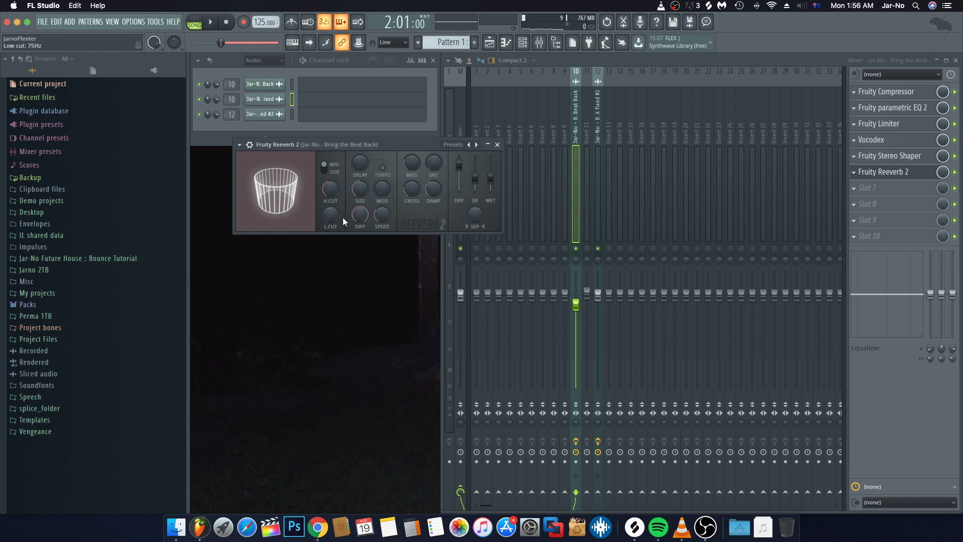
left_click_drag(325, 219, 325, 212)
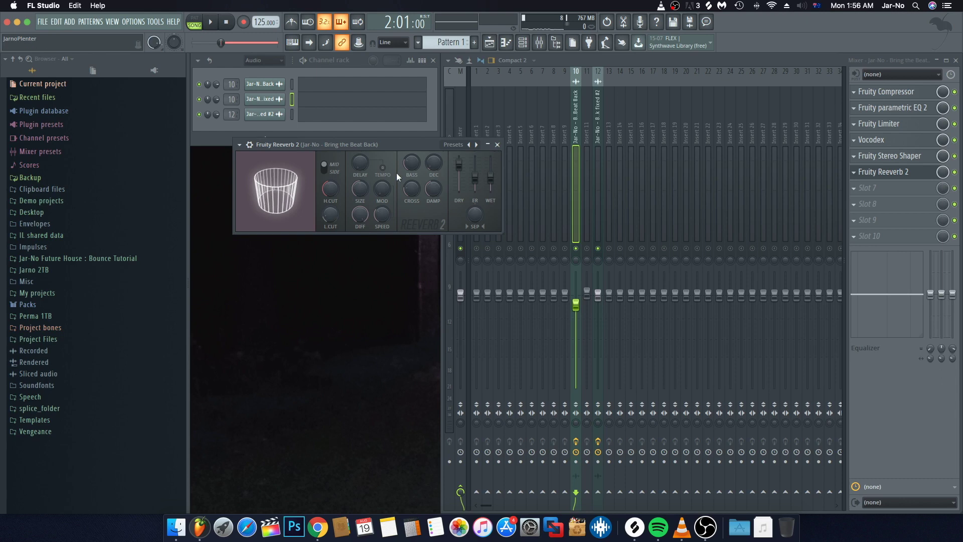
left_click_drag(410, 159, 434, 159)
- Lower the wet level in Fruity Reeverb 2, audition both vocal layers together and close the plugin
left_click_drag(490, 179, 494, 185)
key("space")
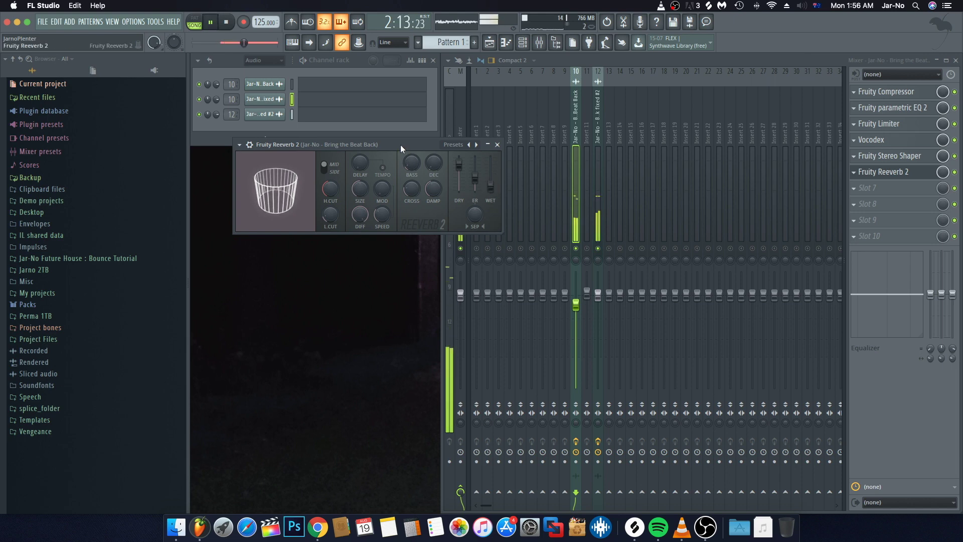
left_click(496, 145)
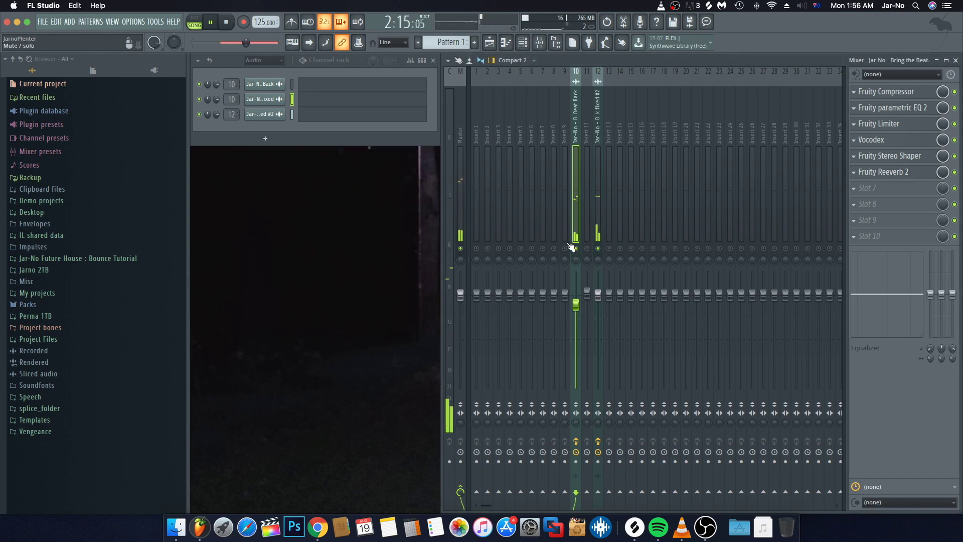
key("space")
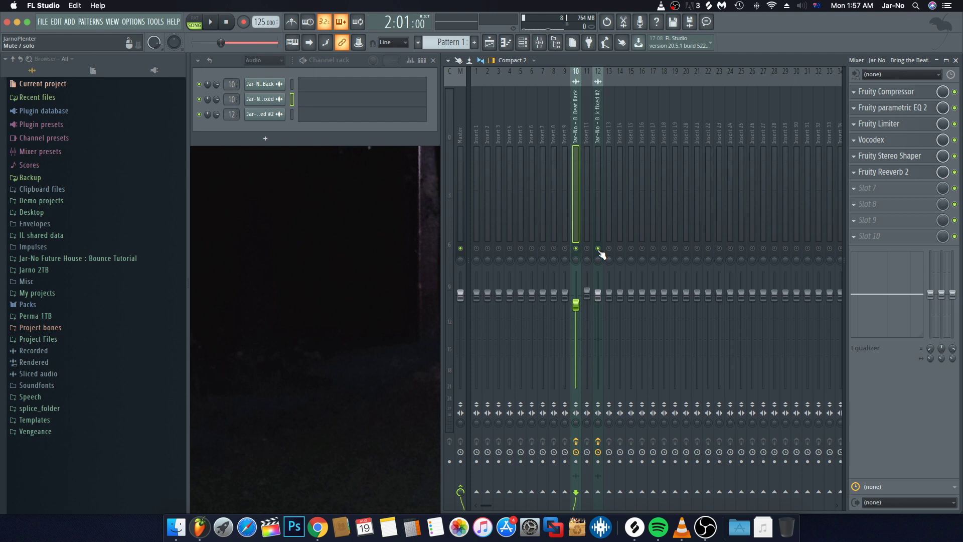
- Unmute all mixer tracks and bypass the effects on tracks 10 and 12
left_click(579, 253)
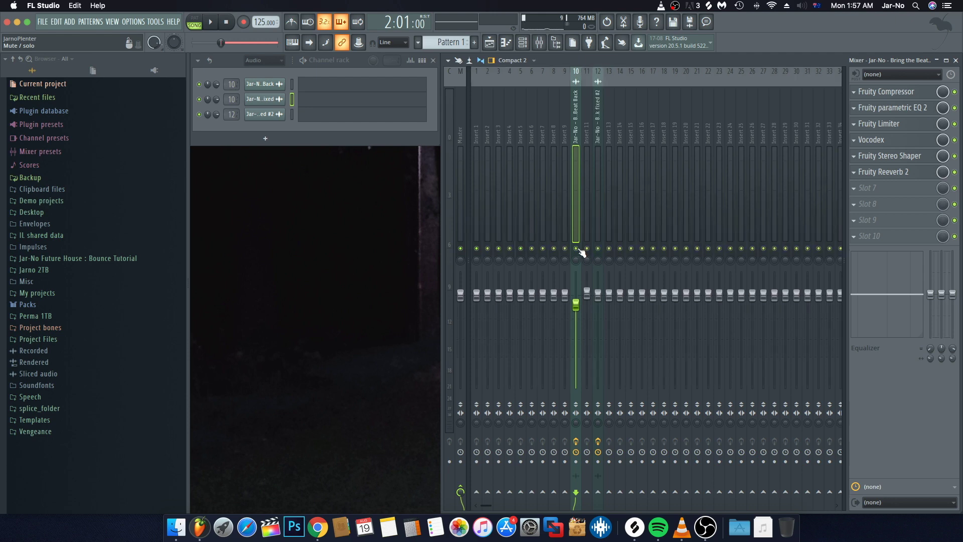
key("F9")
left_click(540, 43)
left_click(576, 441)
left_click(597, 441)
- Solo mixer track 12 to audition its unprocessed vocal, unsolo it and close the mixer to return to the playlist
left_click(598, 248)
key("space")
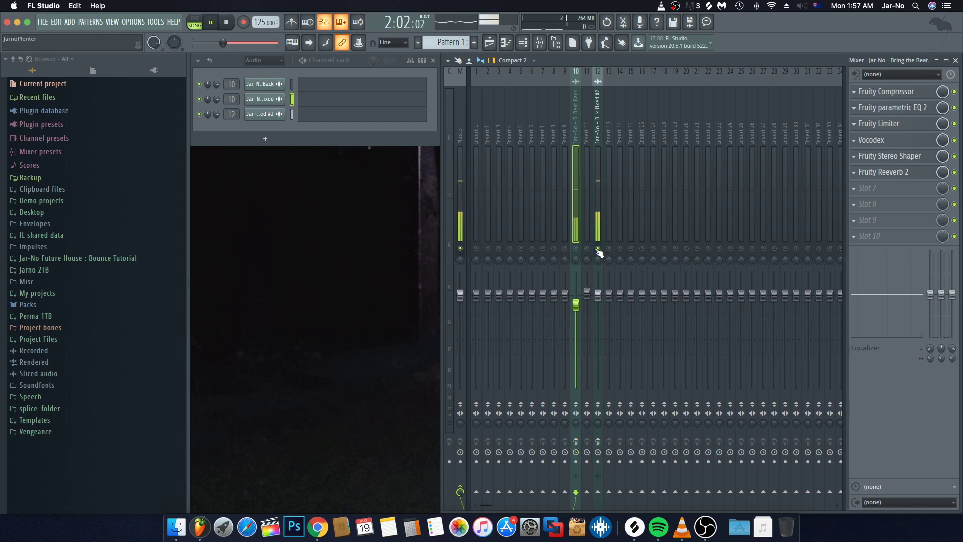
key("space")
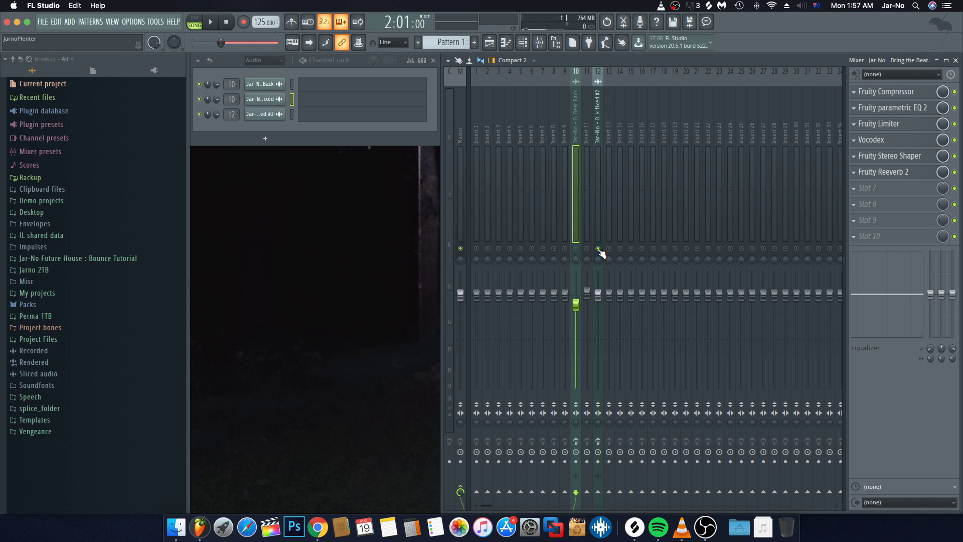
left_click(598, 248)
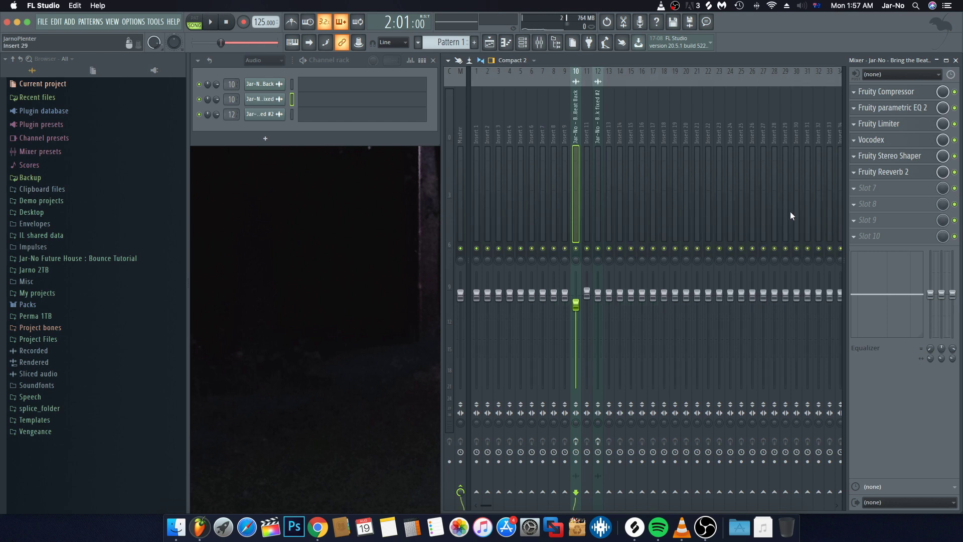
left_click(956, 61)
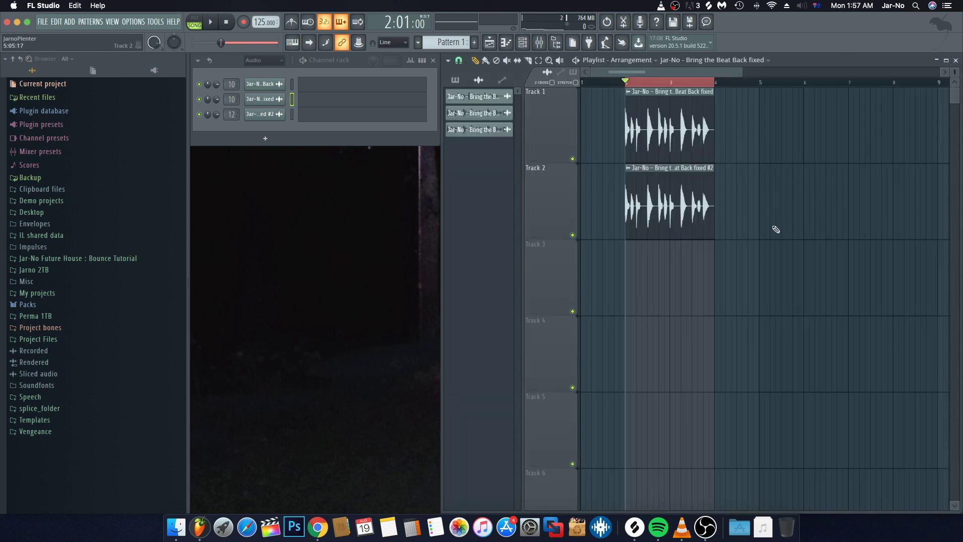